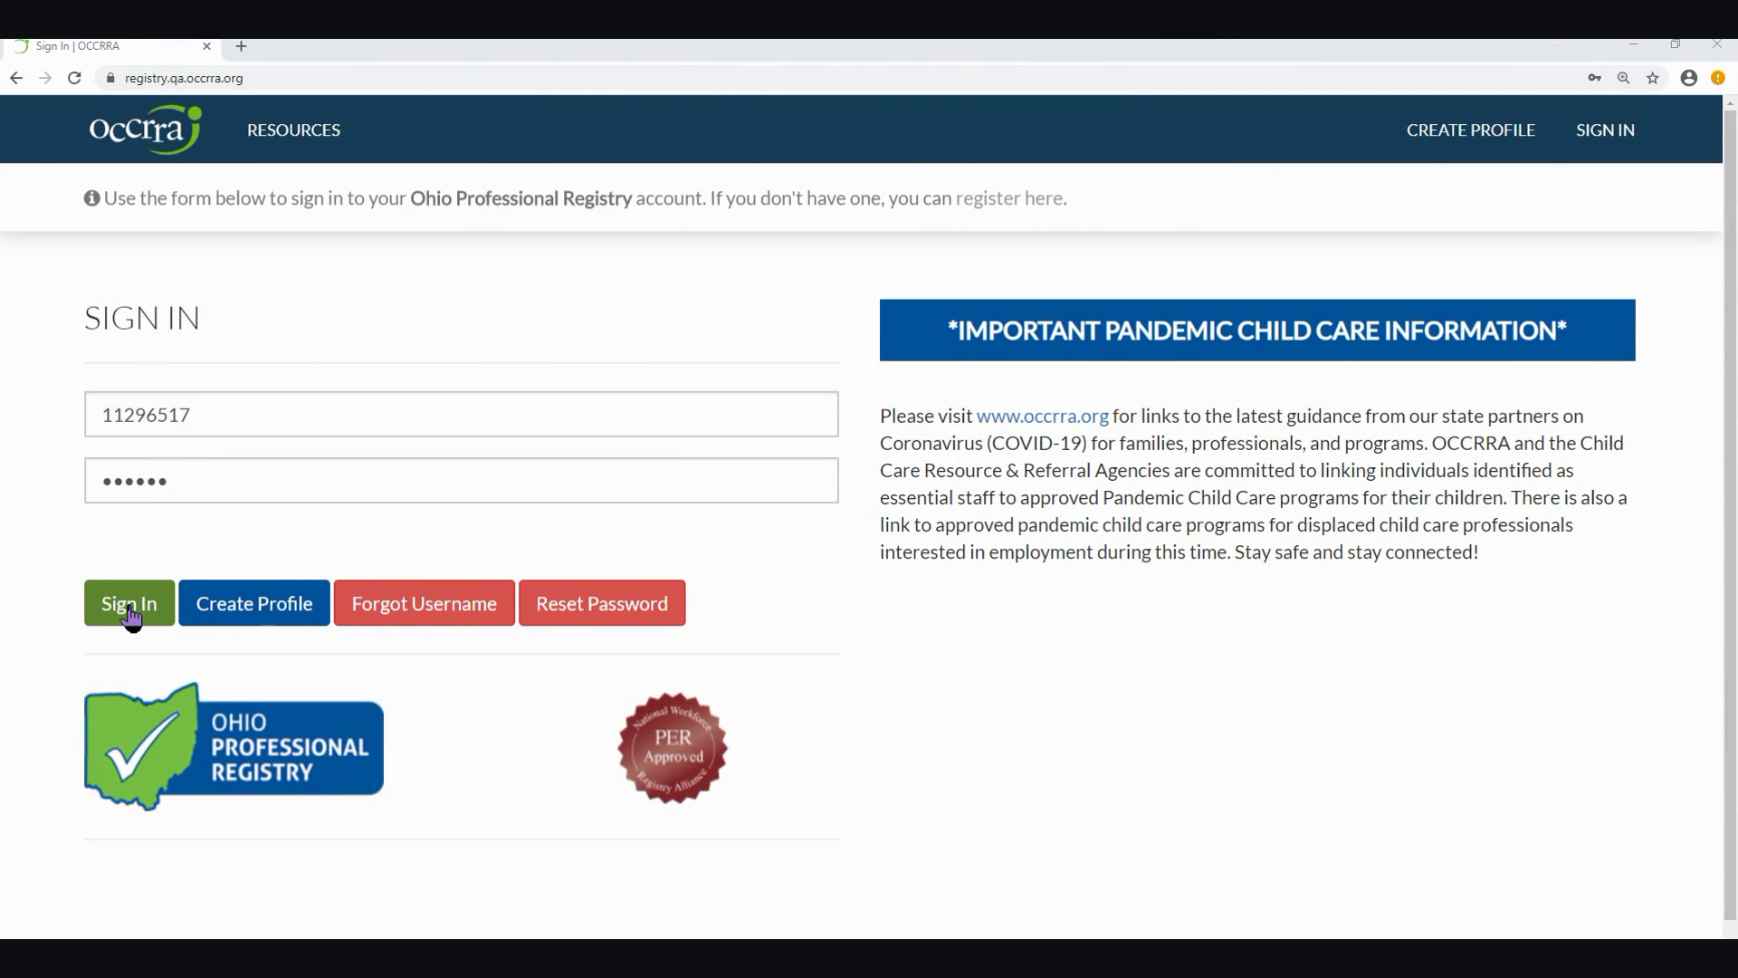
Sign in to the Ohio Professional Registry account and start a new entry in the profile's employment records.
{"action": "left_click", "coordinate": [129, 605]}
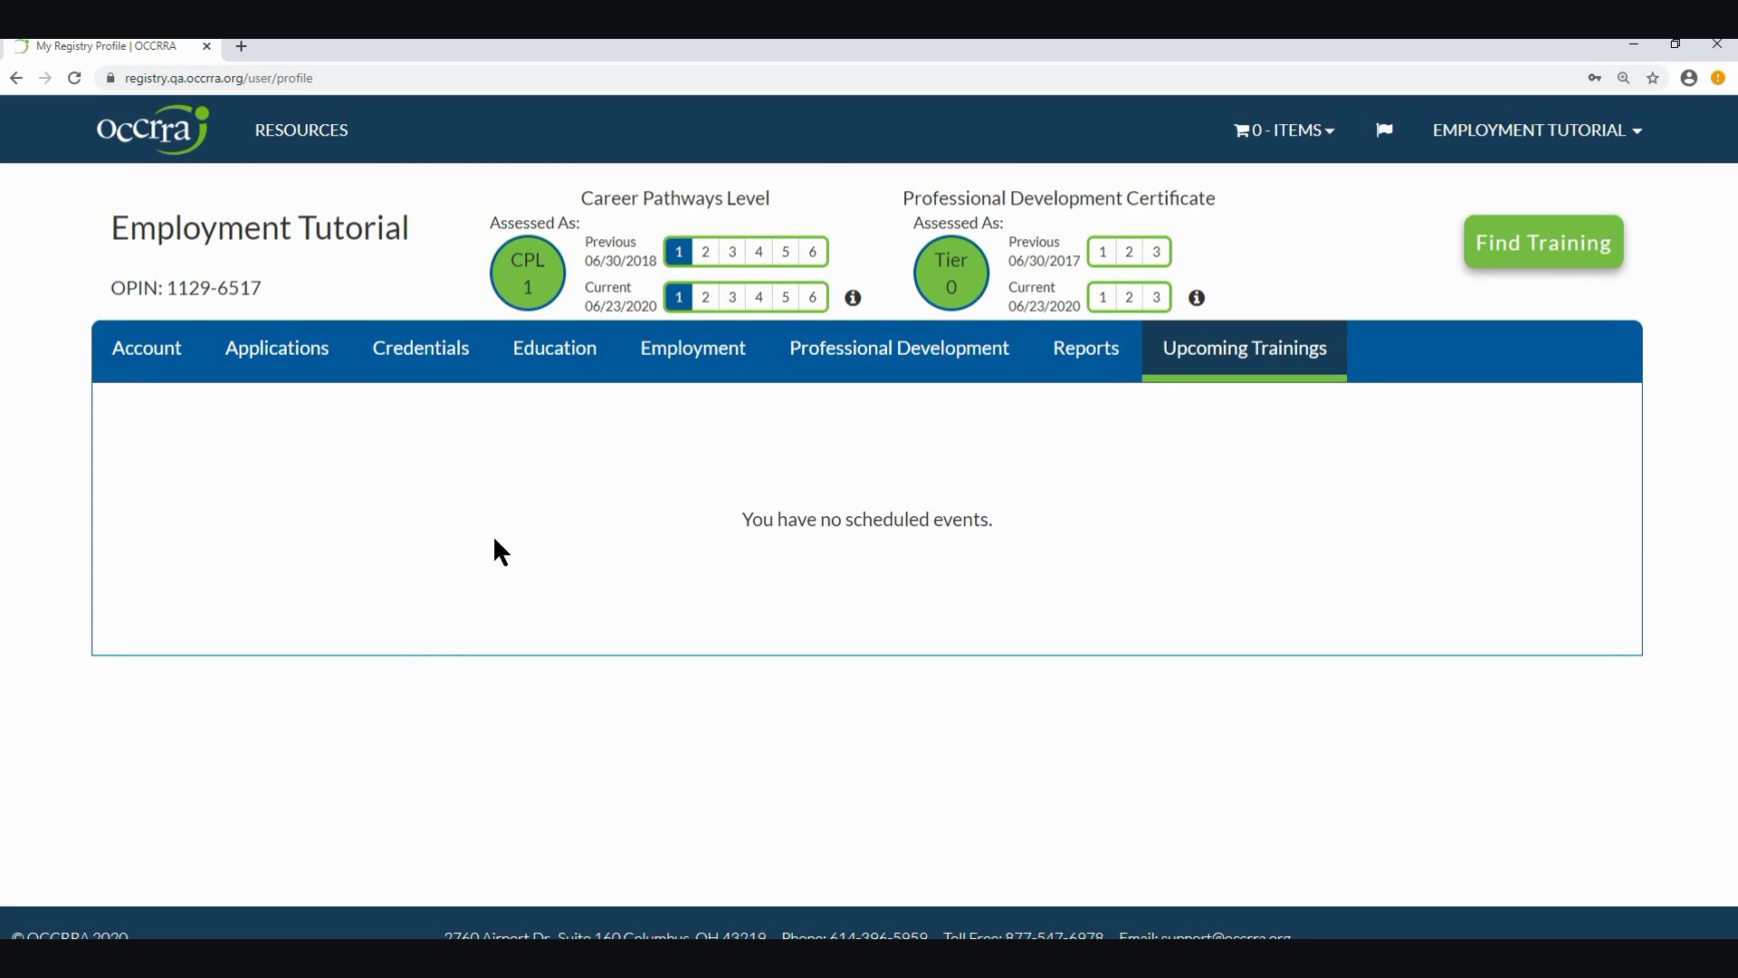
{"action": "left_click", "coordinate": [735, 371]}
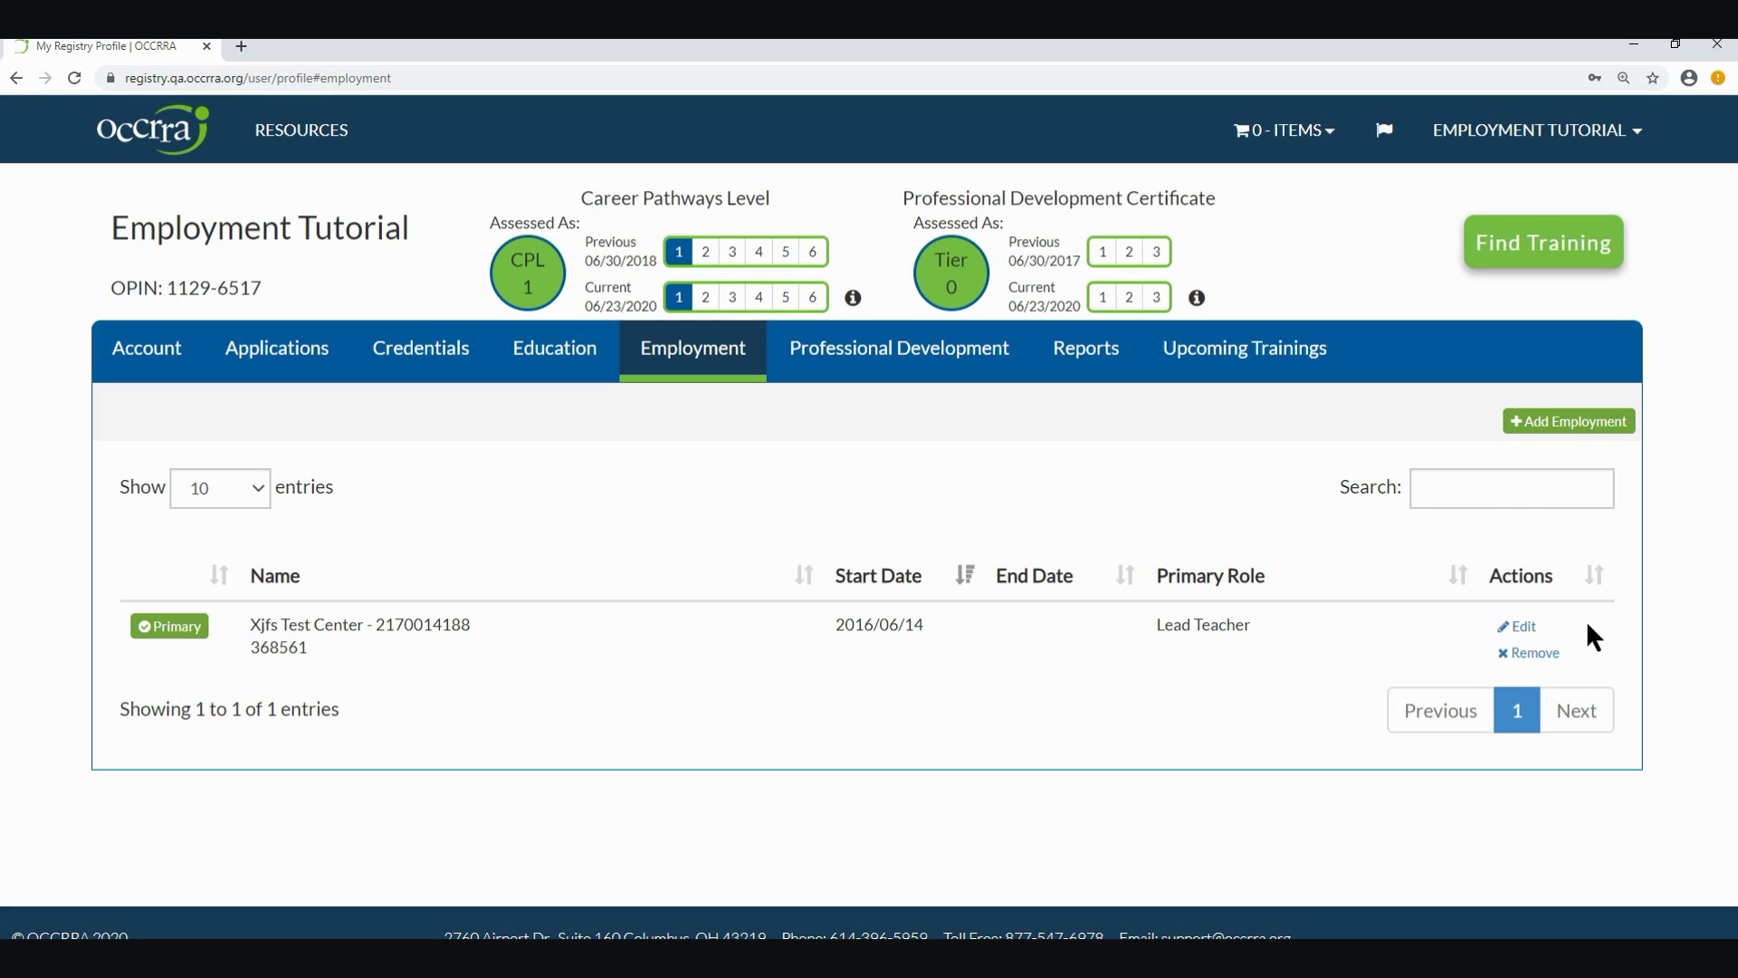
{"action": "left_click", "coordinate": [1587, 436]}
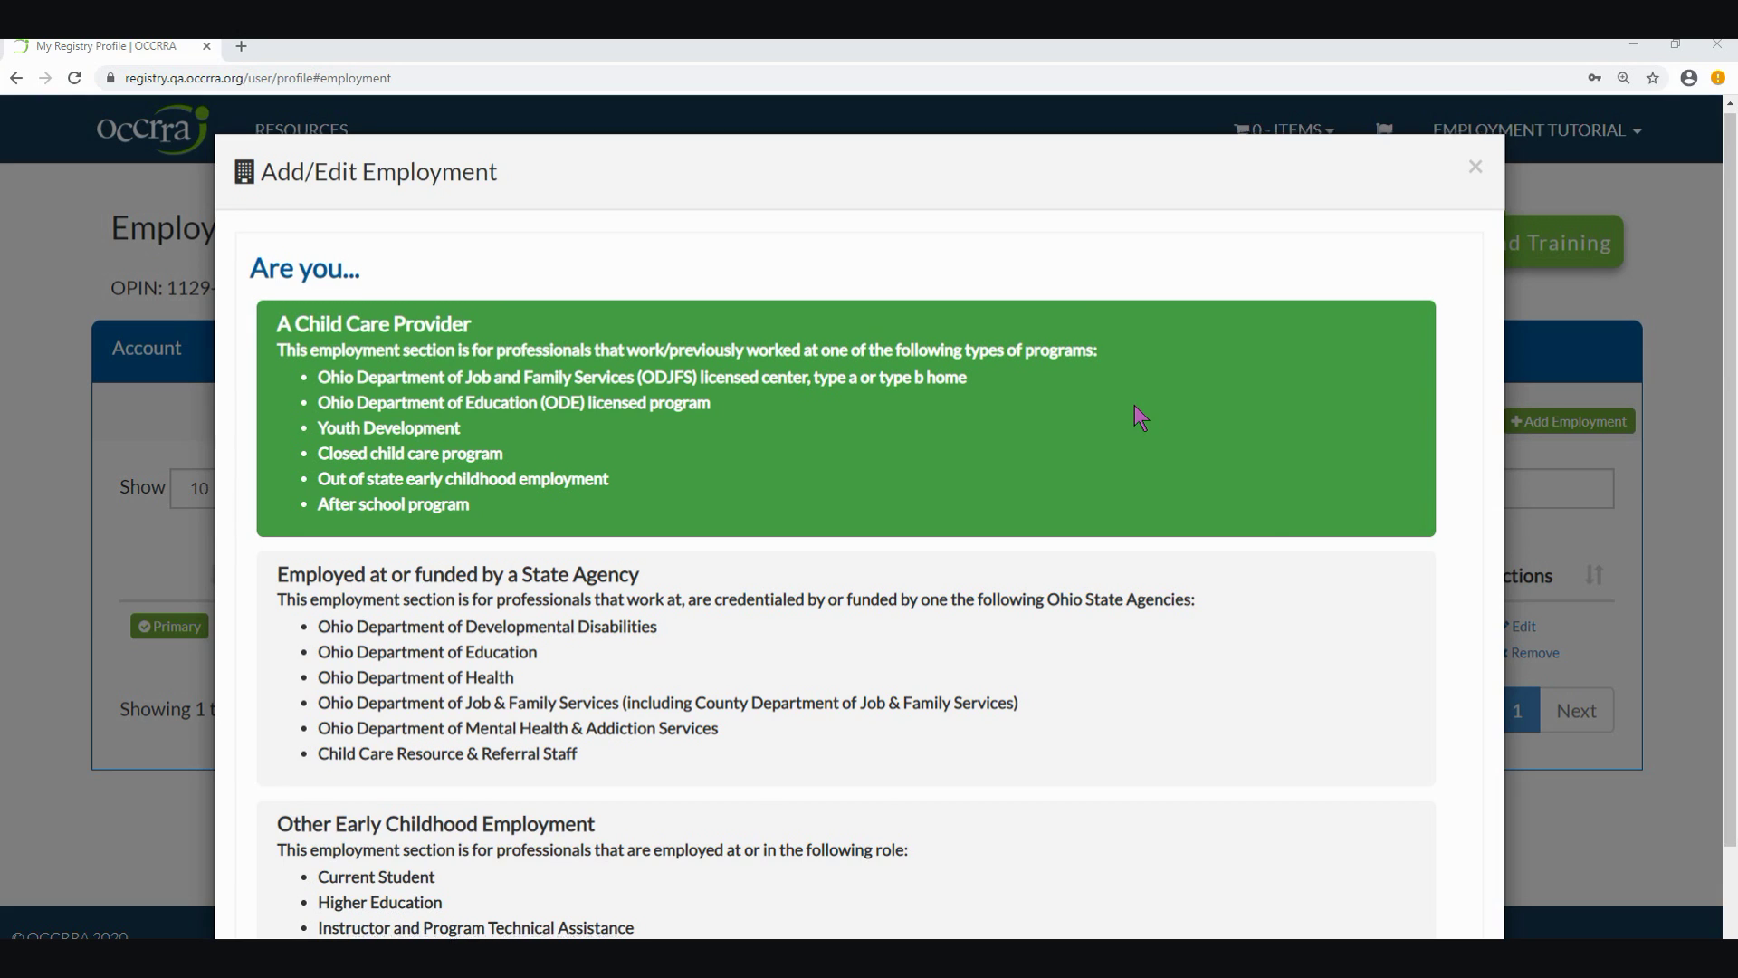
Choose A Child Care Provider, with the Ohio Department of Job and Family Services or Ohio Department of Education licensed program as the provider.
{"action": "scroll", "coordinate": [1134, 406], "scroll_direction": "down", "scroll_amount": 1}
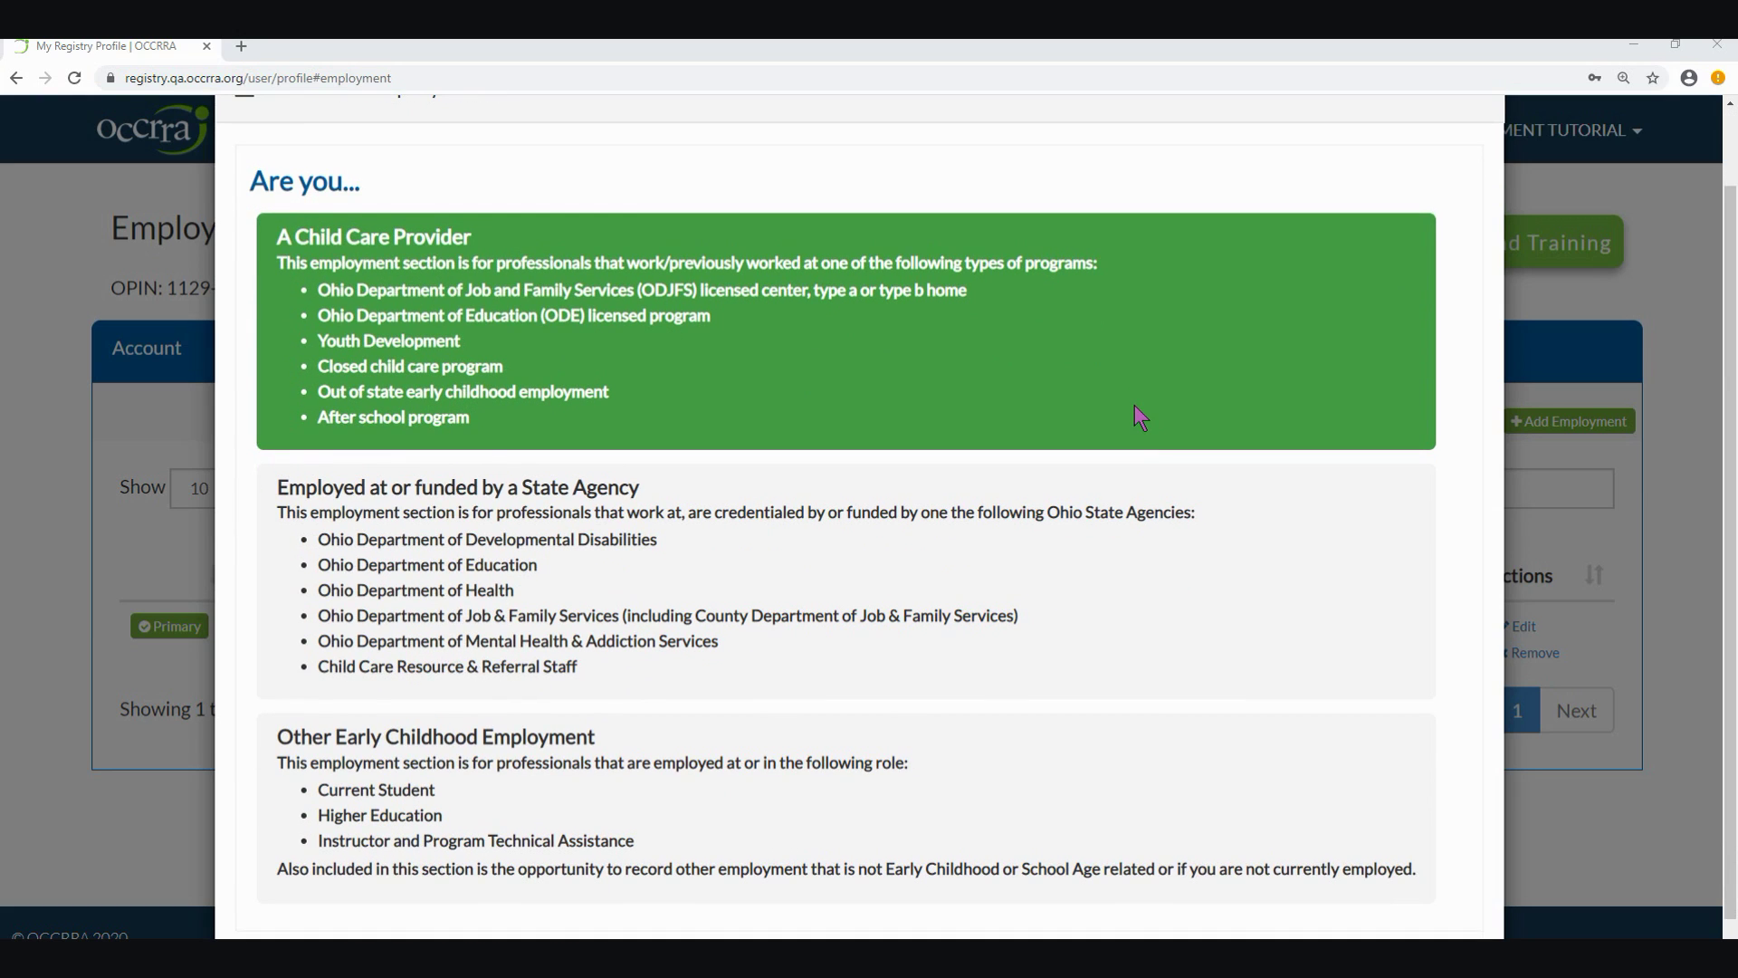
{"action": "scroll", "coordinate": [376, 287], "scroll_direction": "up", "scroll_amount": 1}
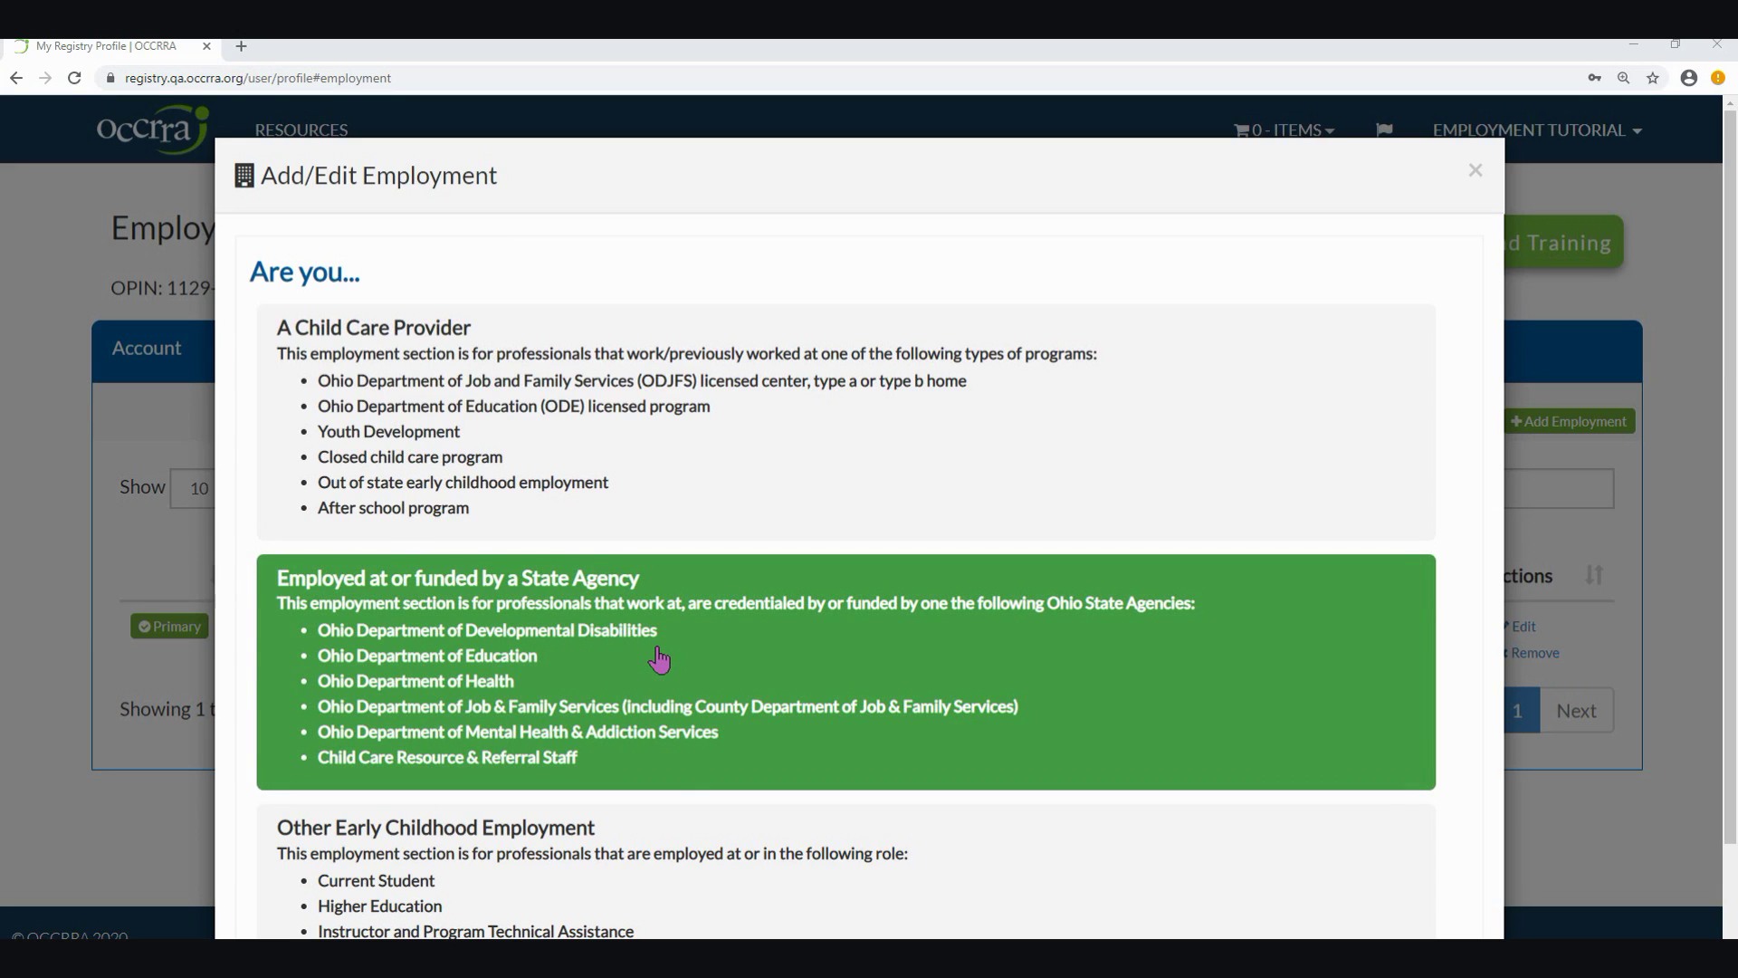
{"action": "scroll", "coordinate": [827, 860], "scroll_direction": "down", "scroll_amount": 1}
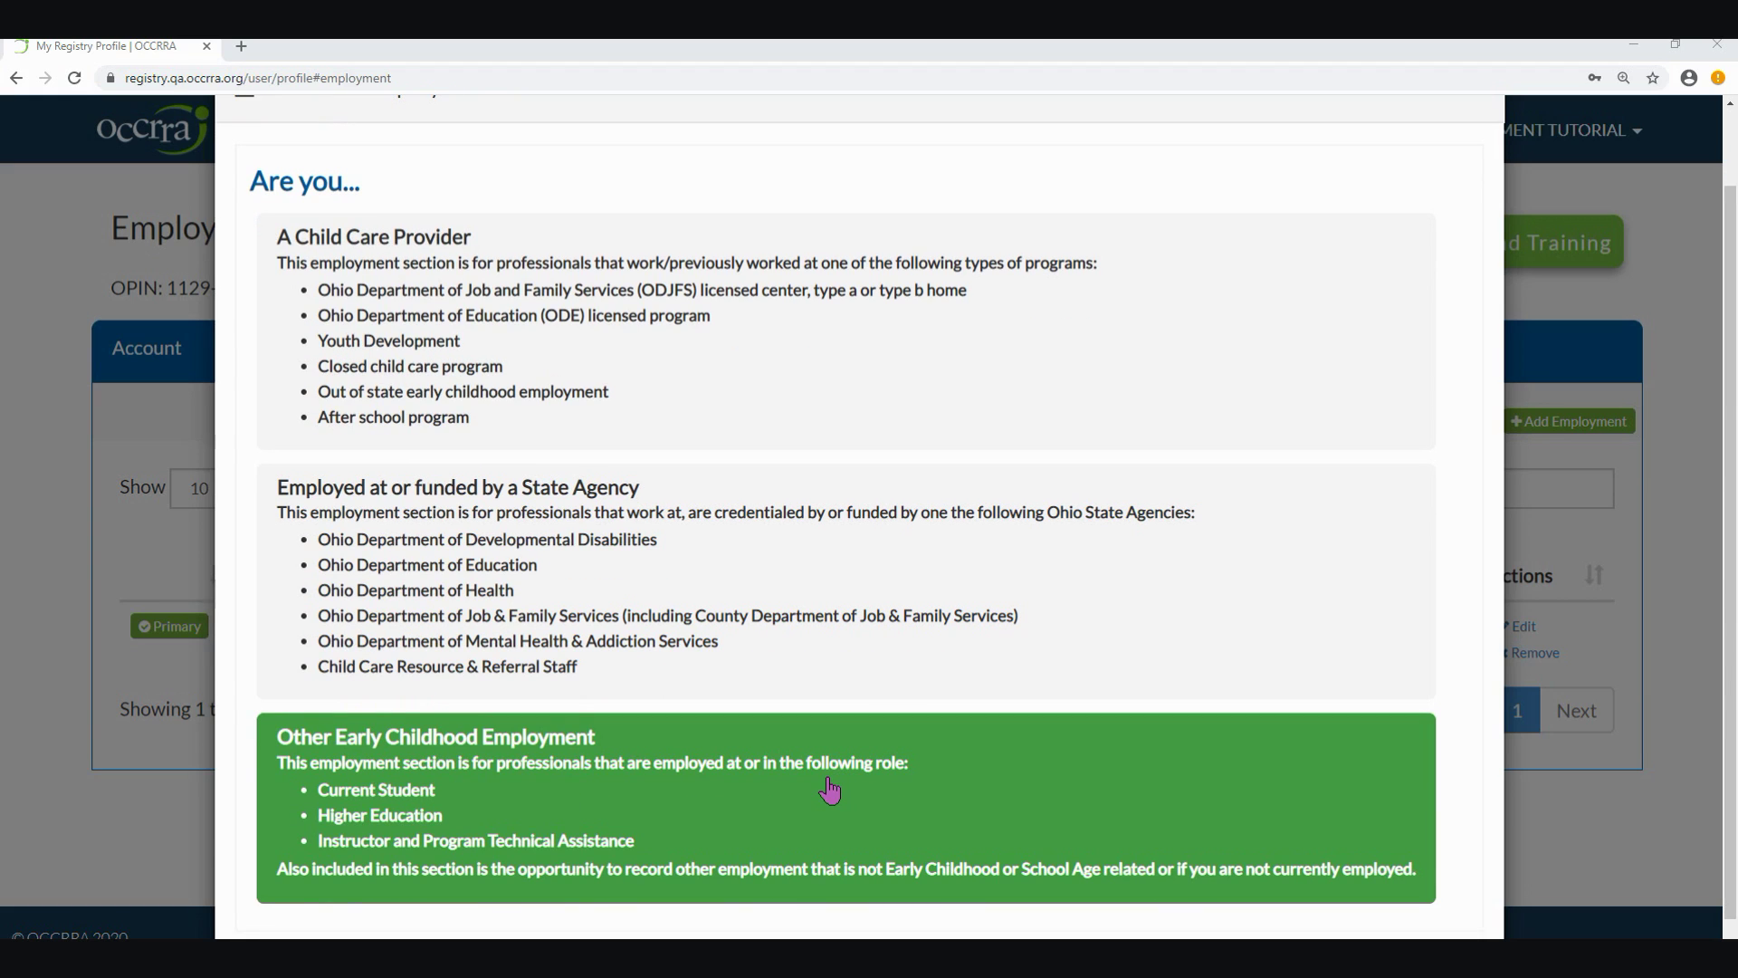
{"action": "scroll", "coordinate": [829, 779], "scroll_direction": "up", "scroll_amount": 1}
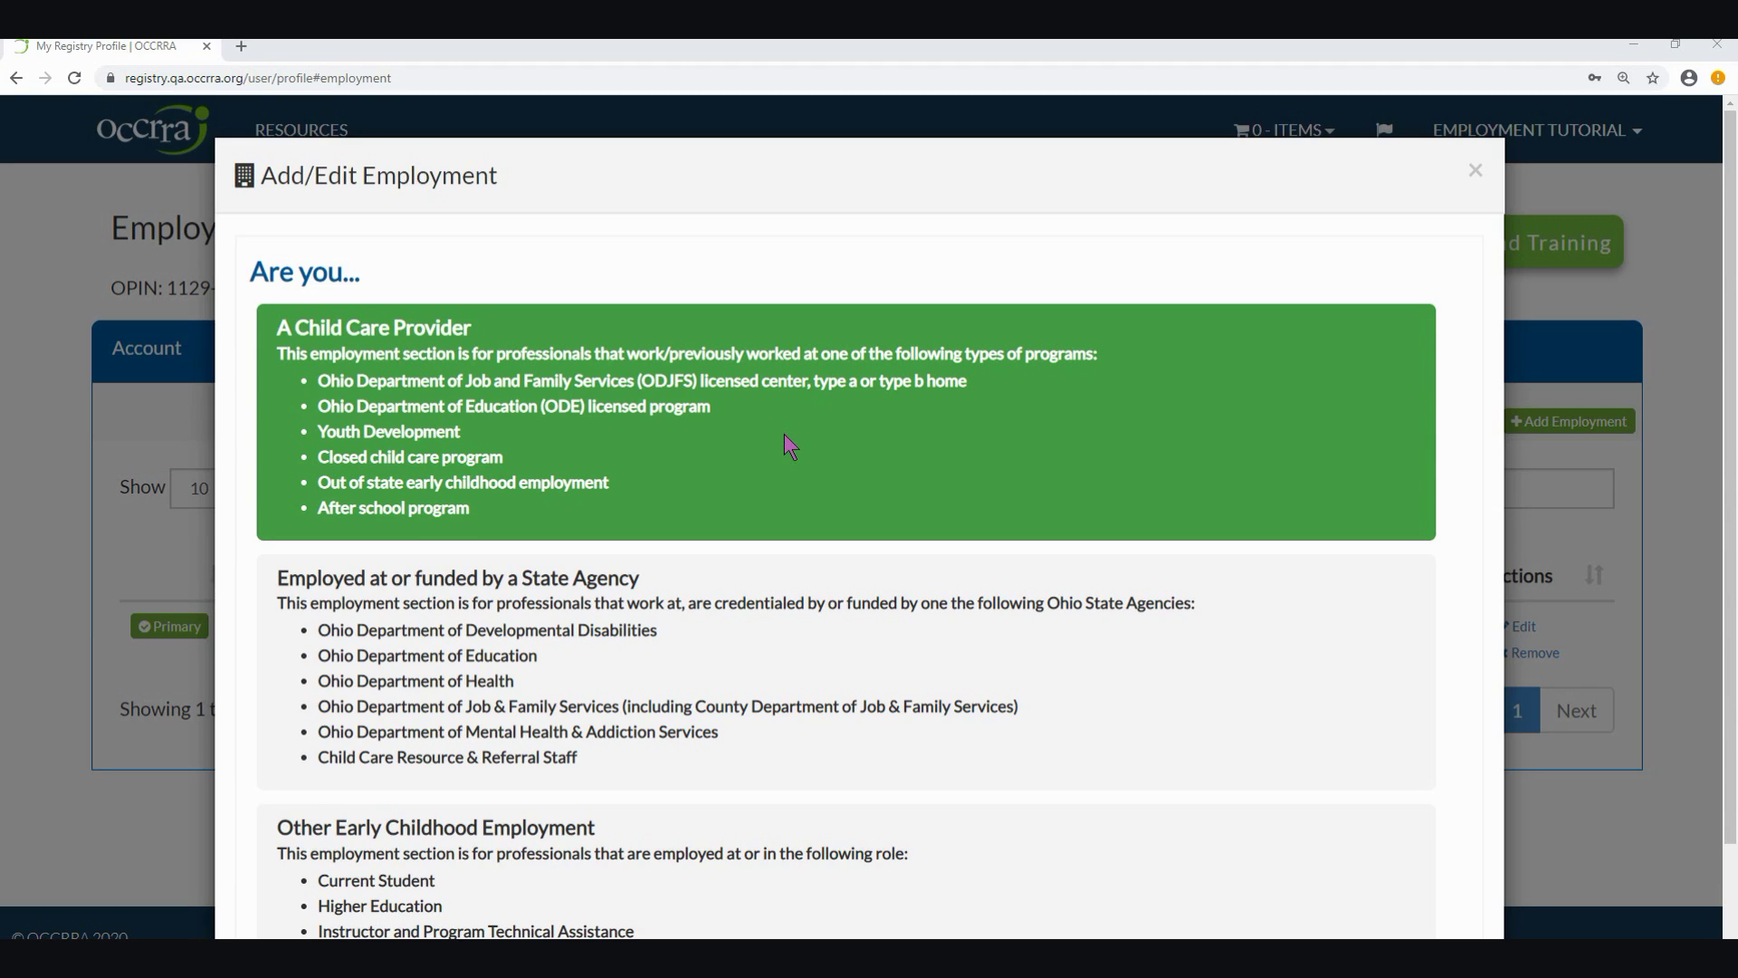
{"action": "left_click", "coordinate": [784, 433]}
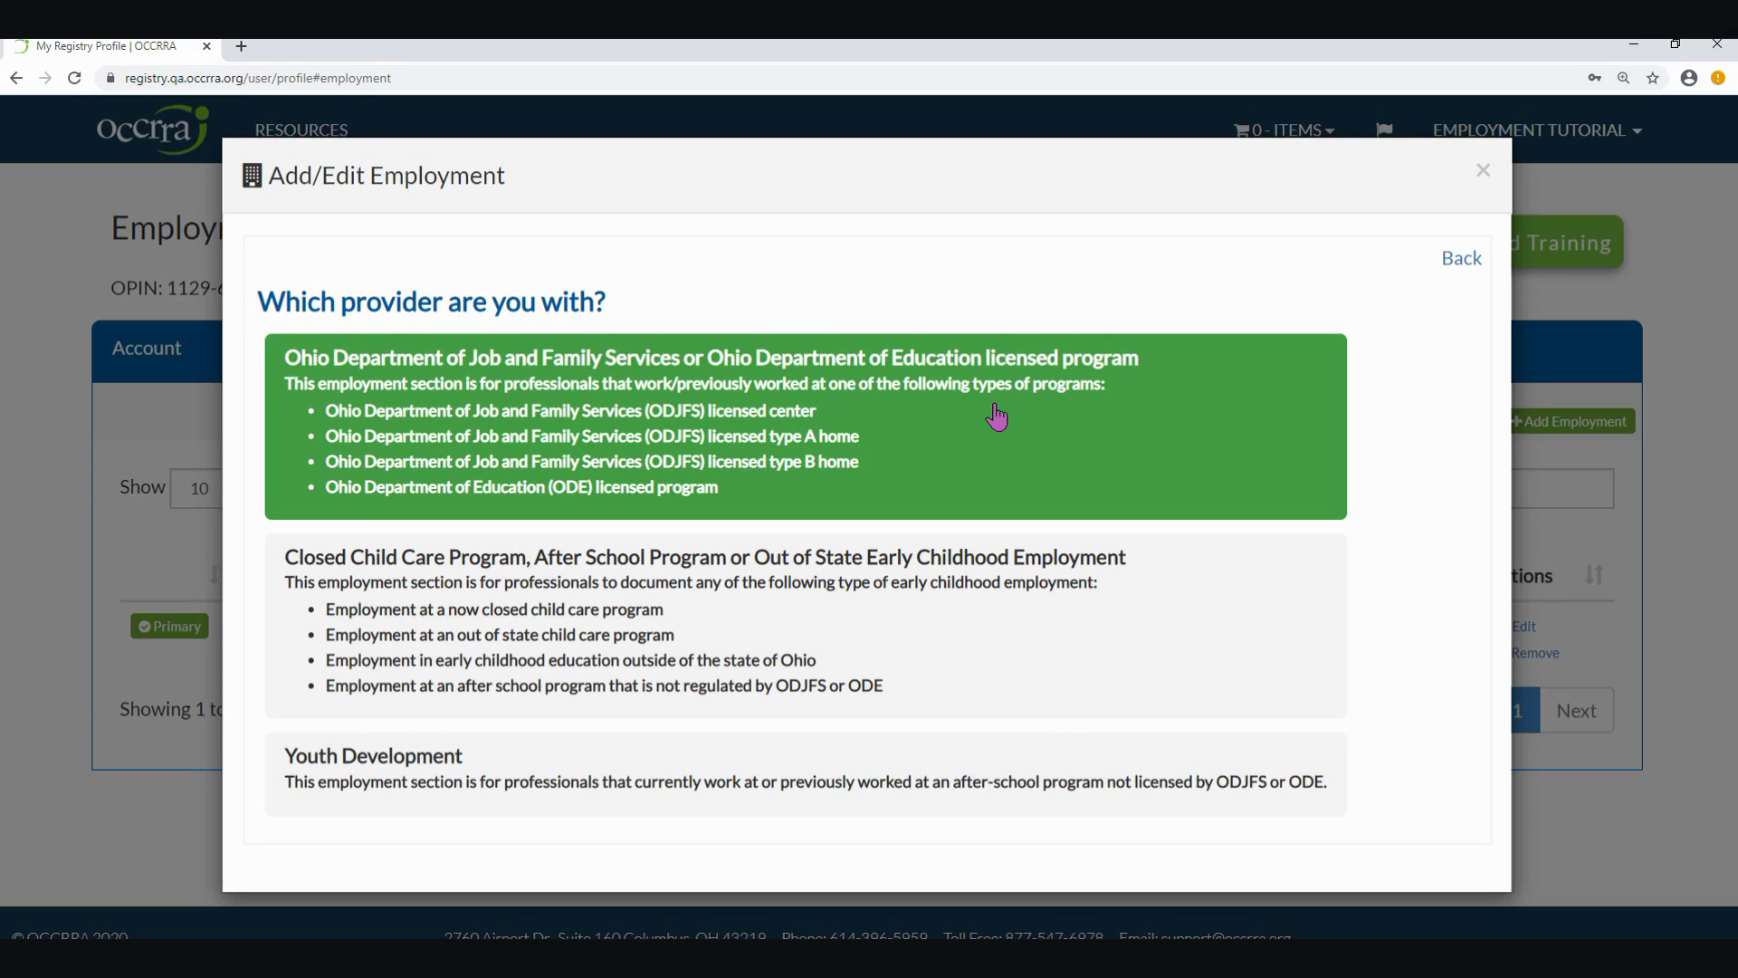
{"action": "left_click", "coordinate": [1010, 461]}
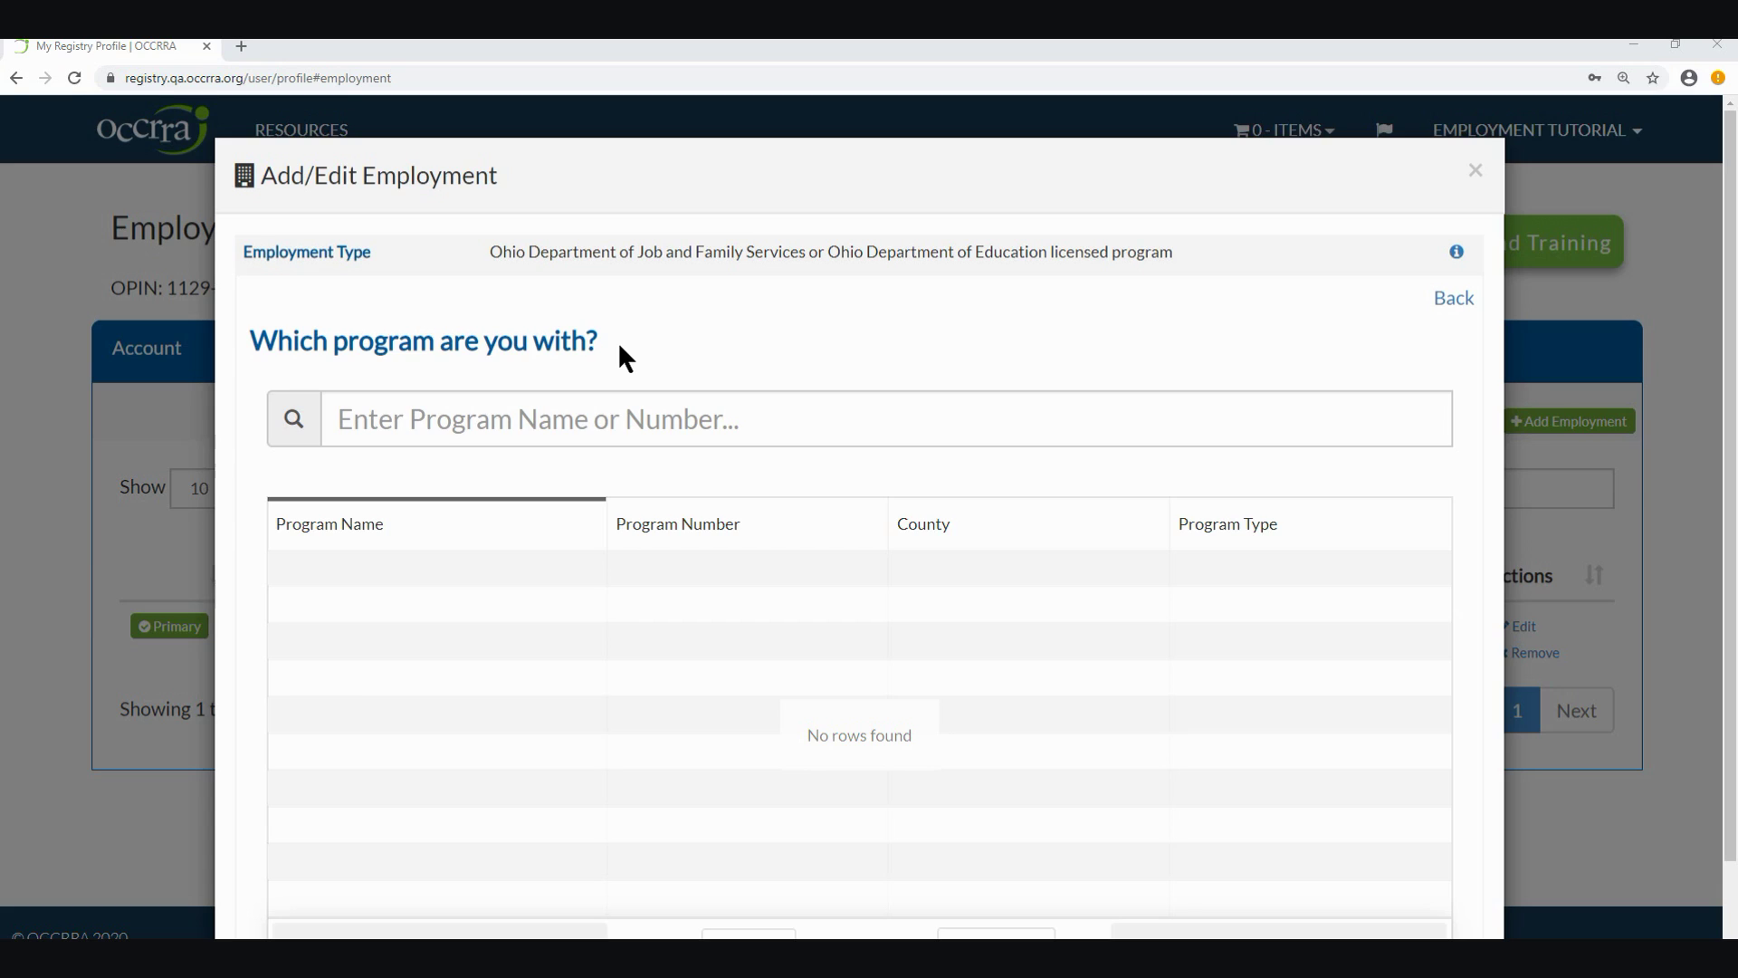
Search the programs for "abc 123" and select Abc 123 Enrichment Center as the employer.
{"action": "left_click", "coordinate": [585, 422]}
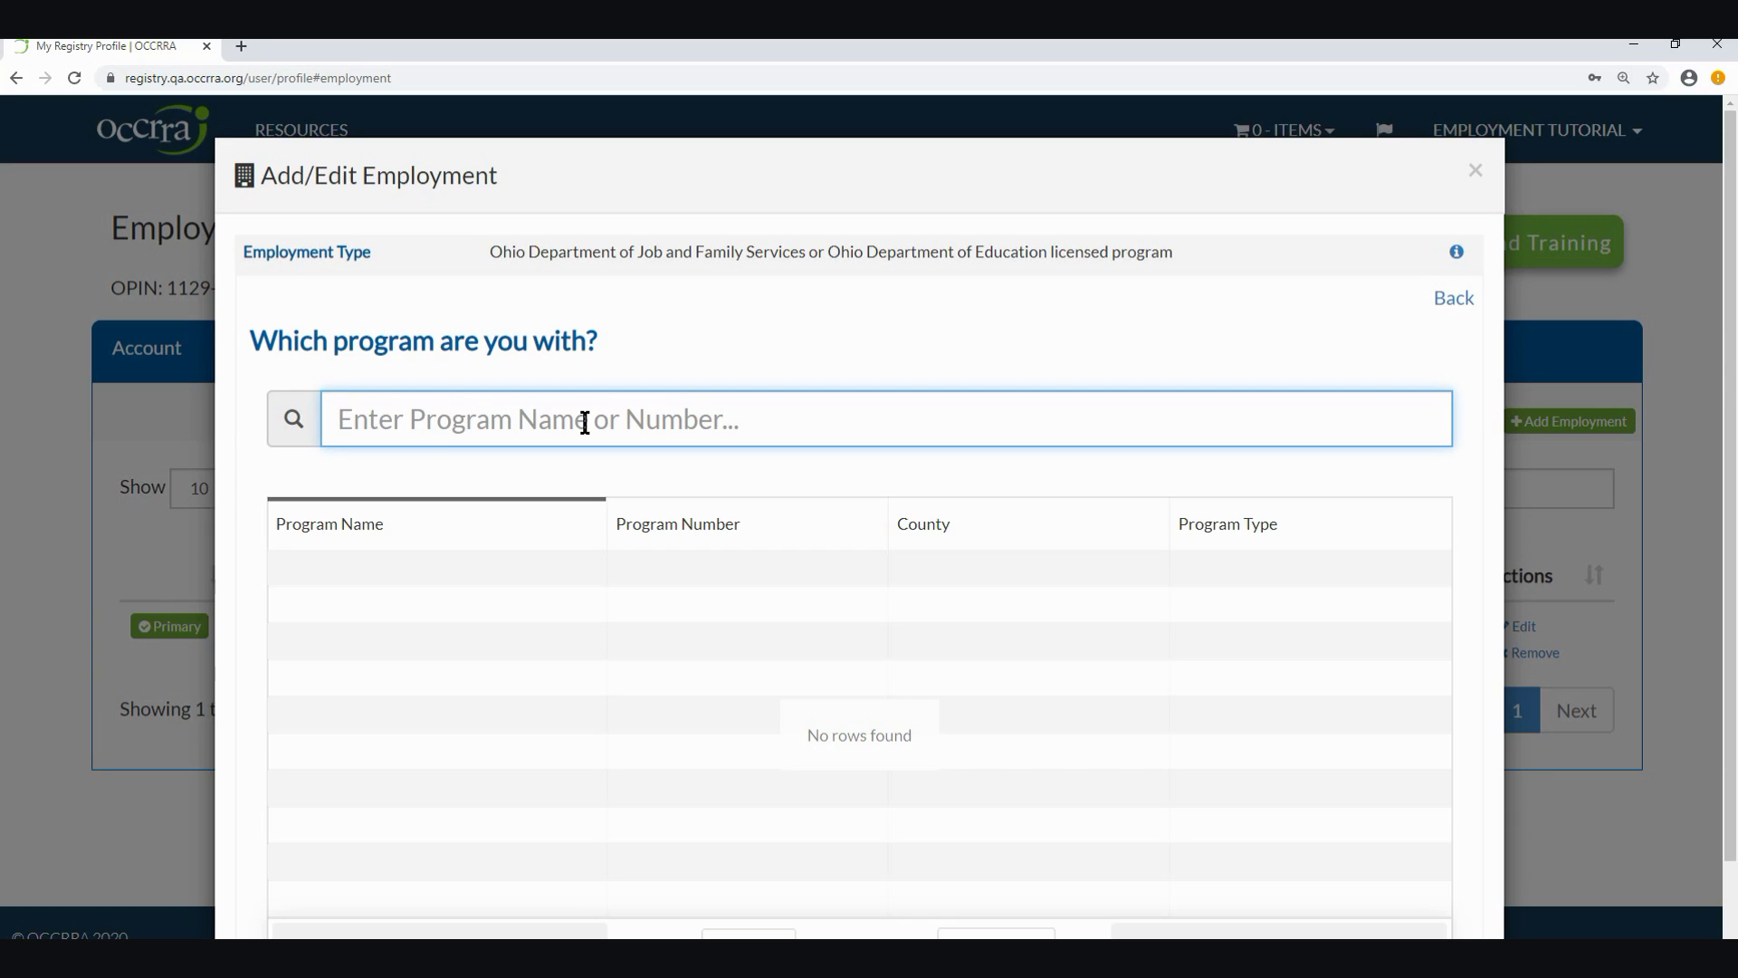
{"action": "type", "text": "ab"}
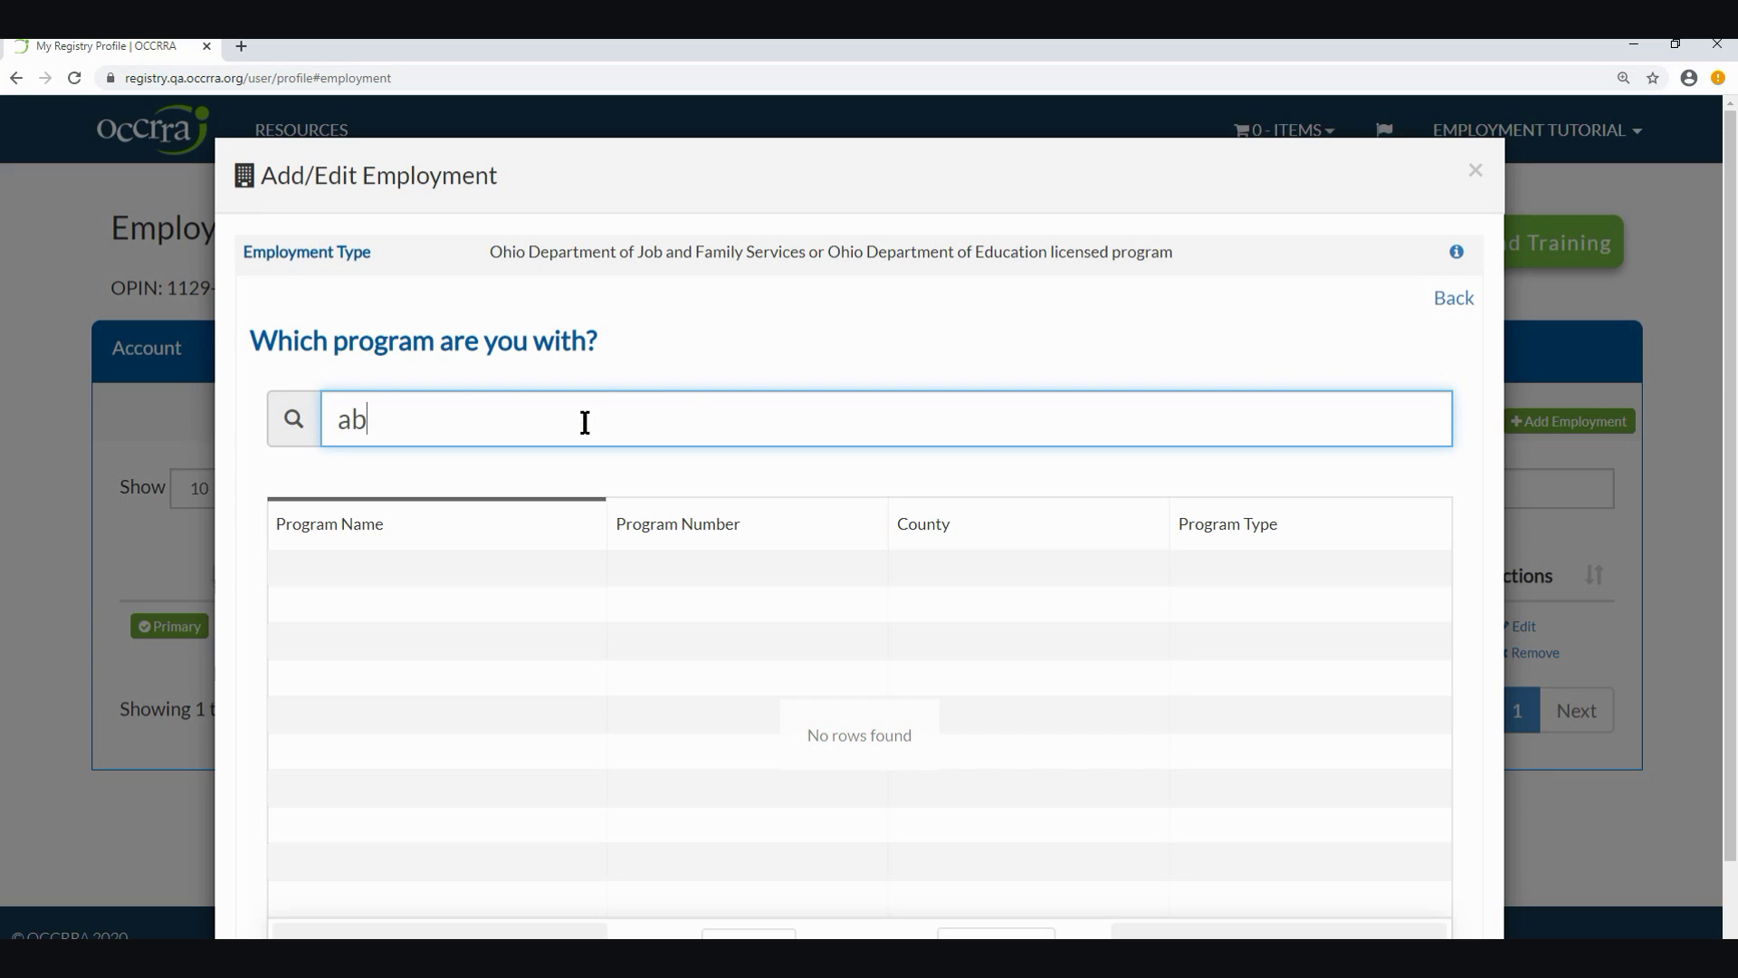
{"action": "type", "text": "c 12"}
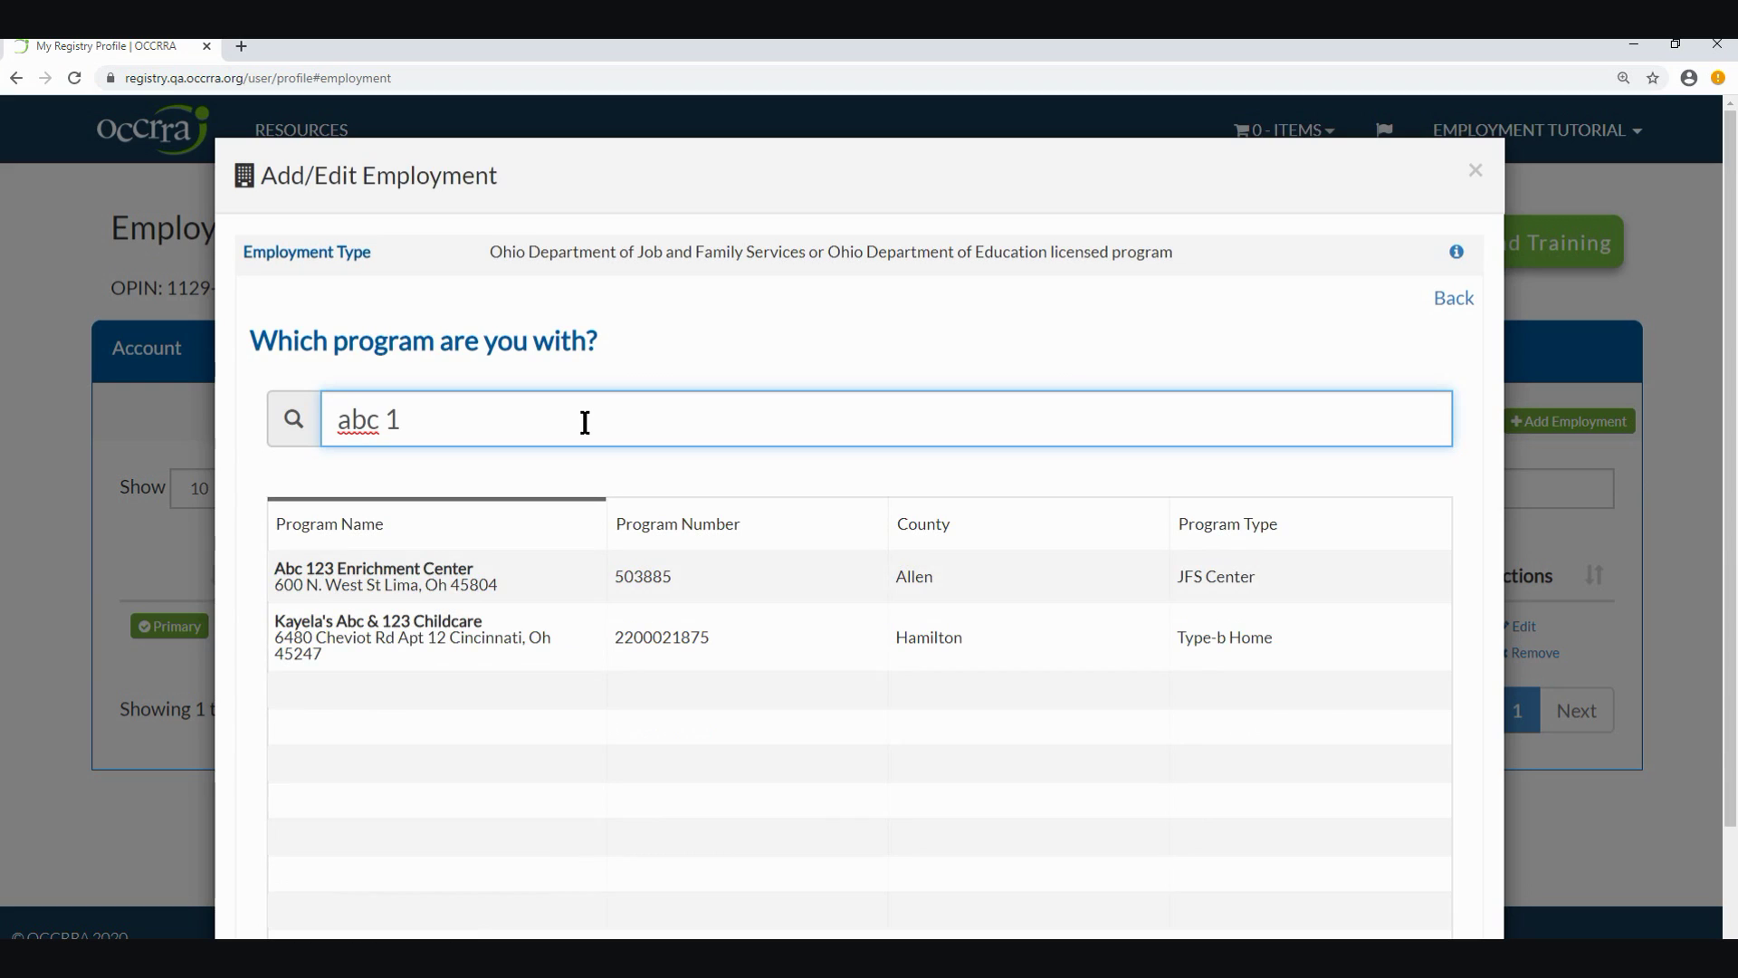
{"action": "type", "text": "3"}
{"action": "left_click", "coordinate": [558, 582]}
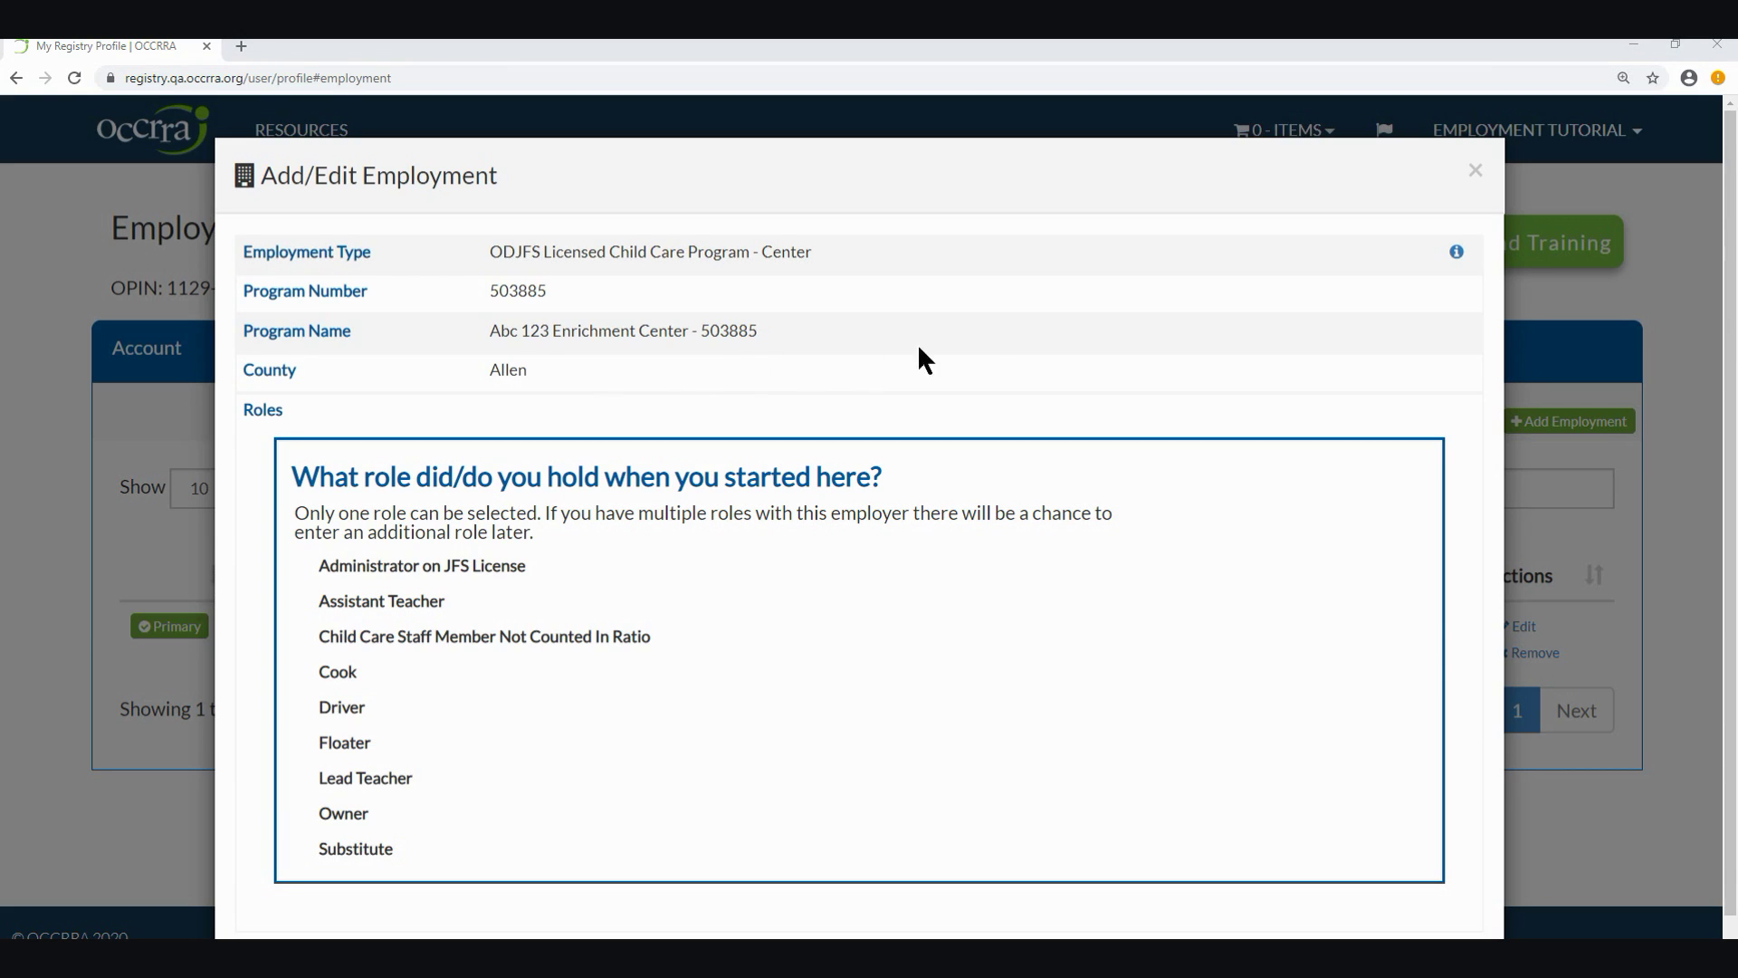
Set the role at this program to Lead Teacher with a start date of 06/23/2020.
{"action": "mouse_move", "coordinate": [1459, 250]}
{"action": "left_click", "coordinate": [384, 779]}
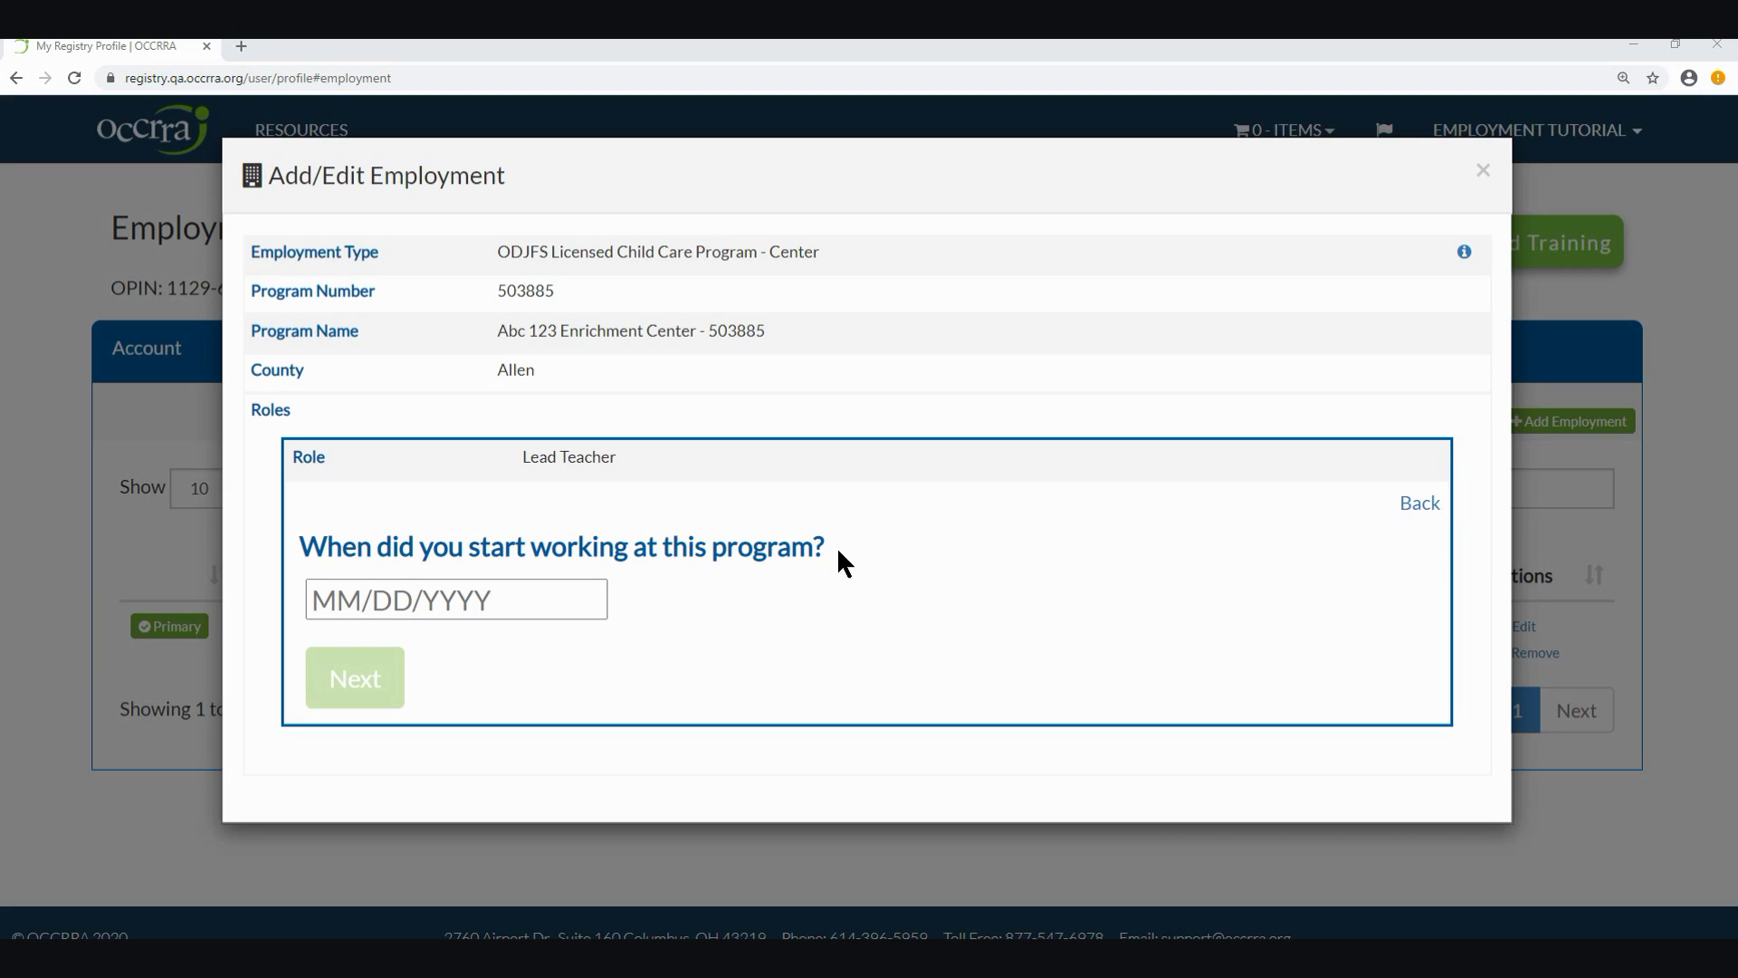
{"action": "left_click", "coordinate": [573, 601]}
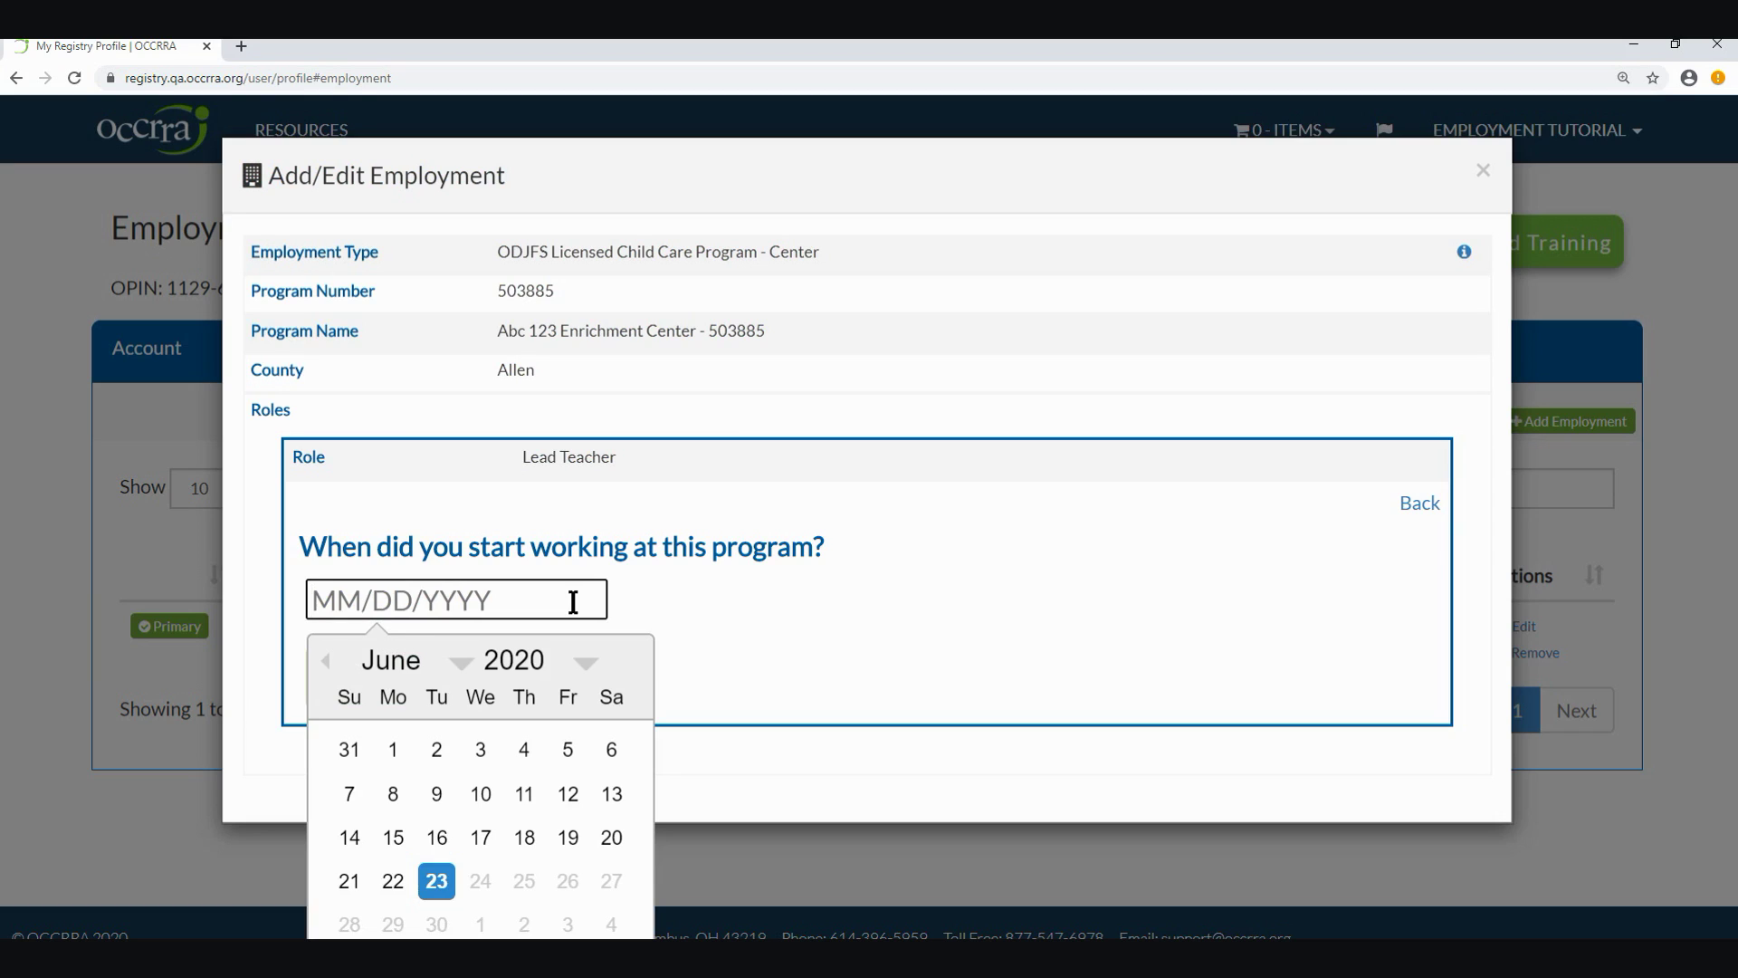
{"action": "left_click", "coordinate": [436, 880]}
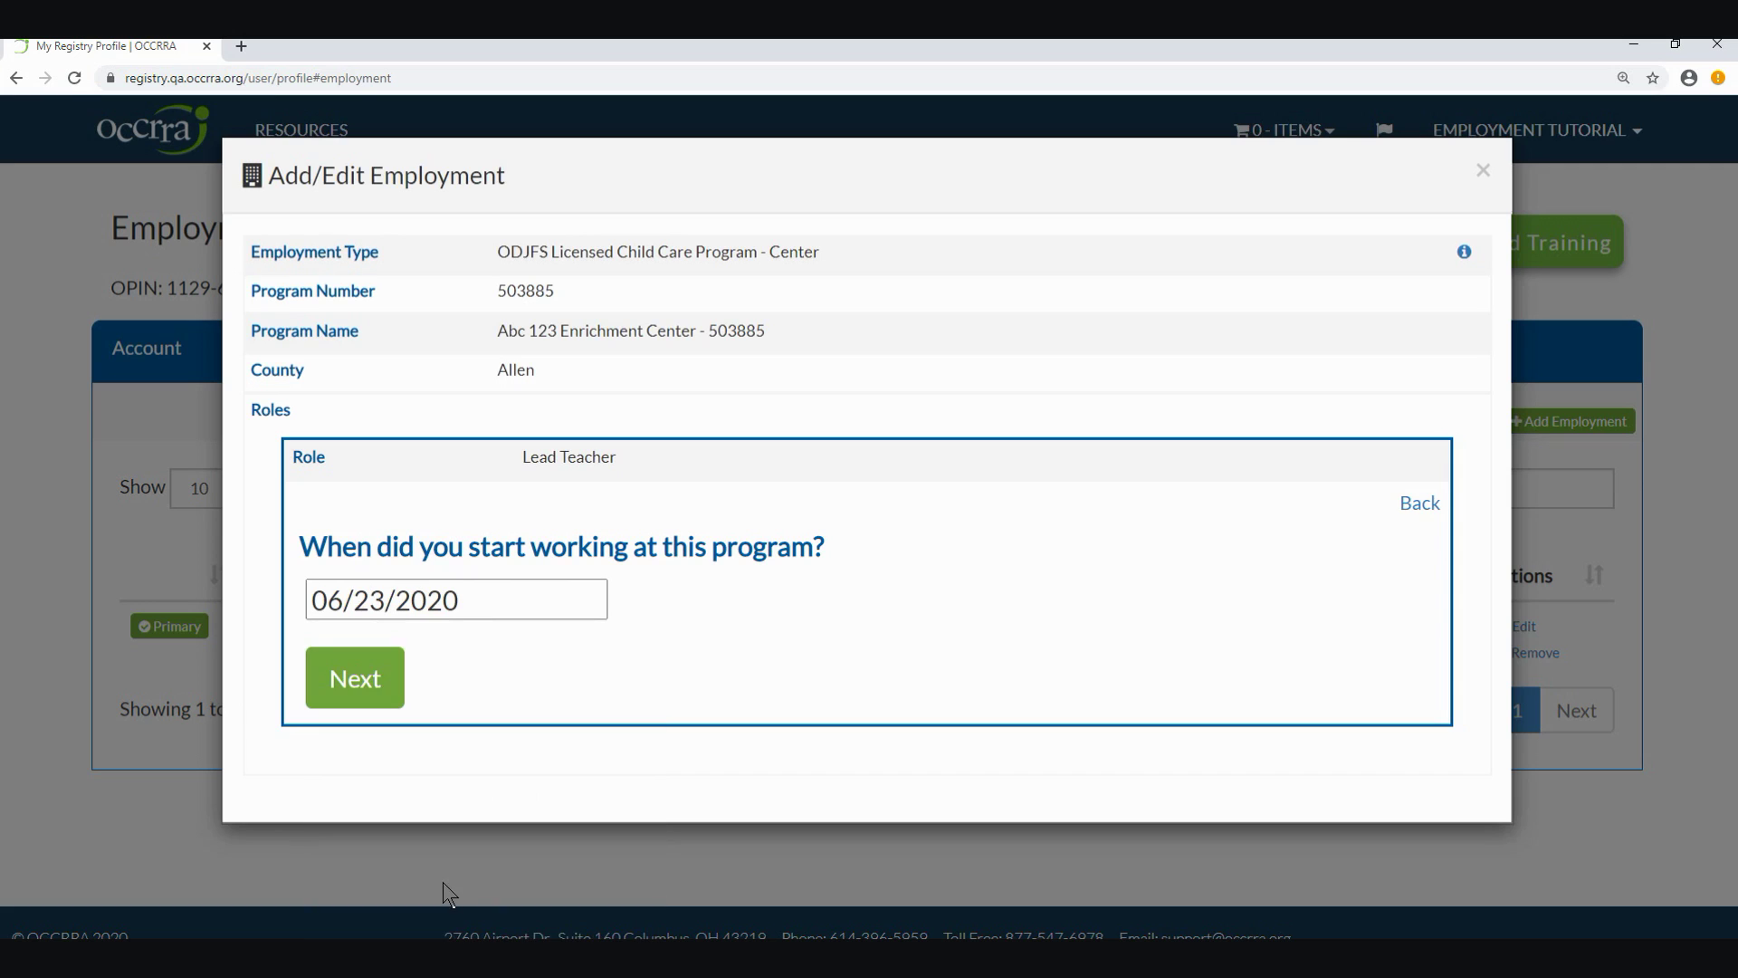
{"action": "left_click", "coordinate": [360, 688]}
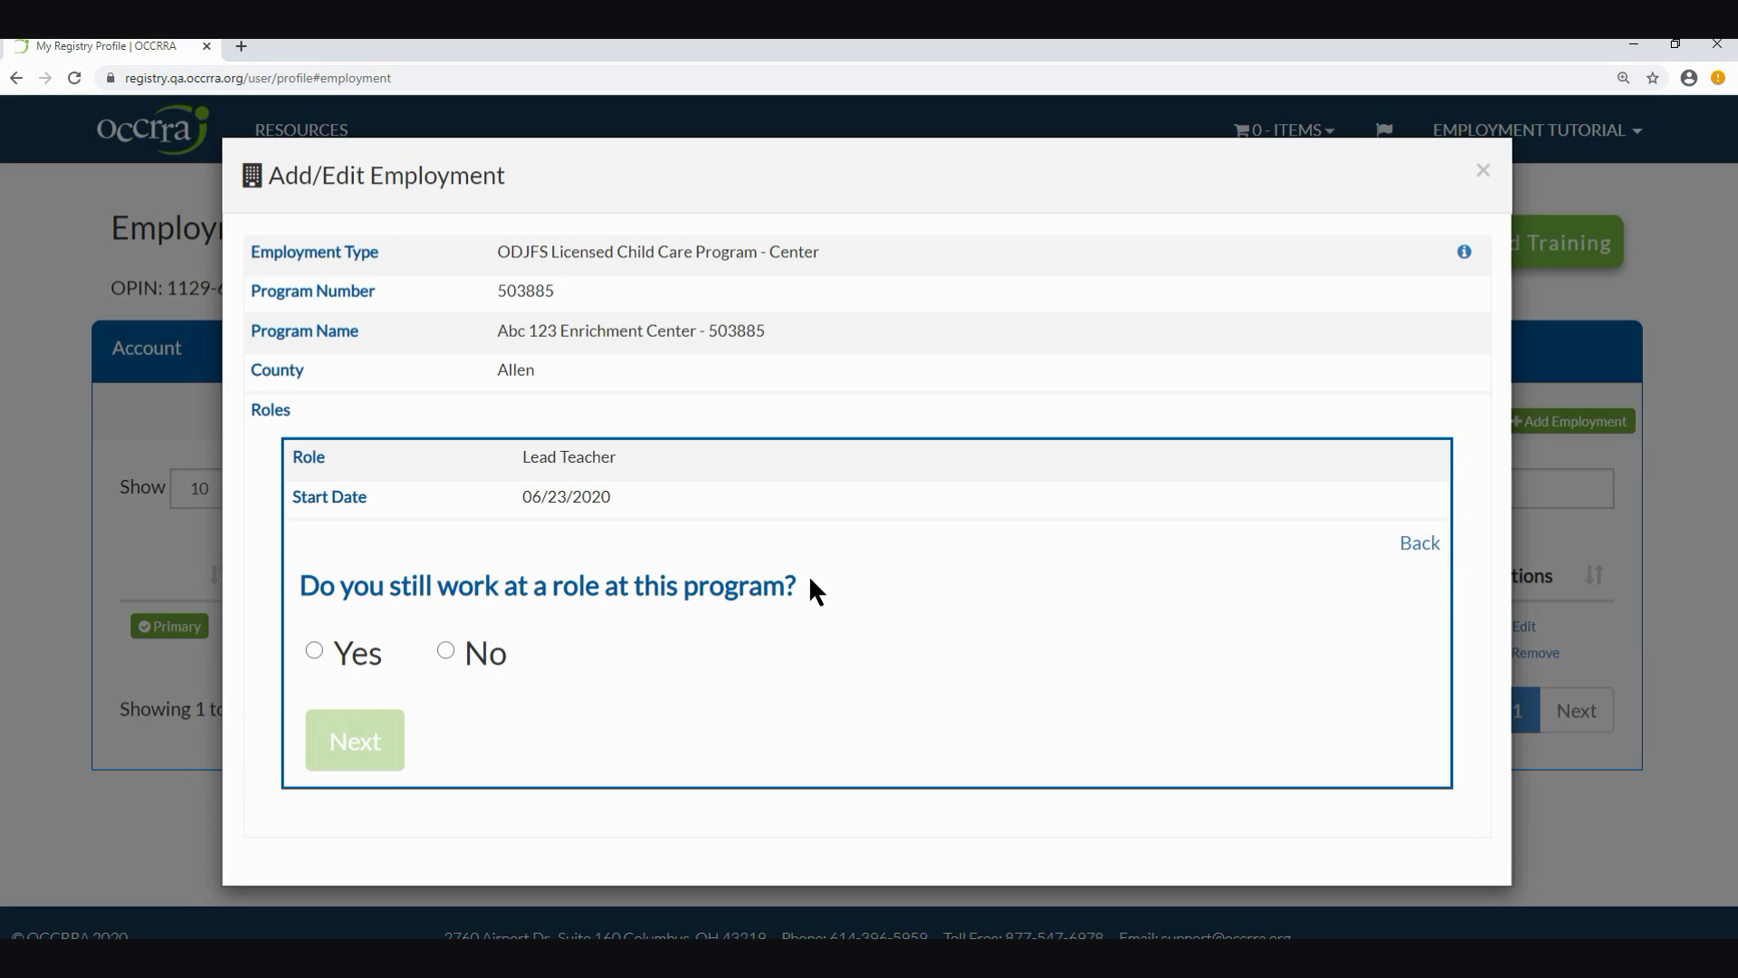
Answer Yes to still working in a role at this program and continue to the weekly hours question.
{"action": "left_click", "coordinate": [366, 661]}
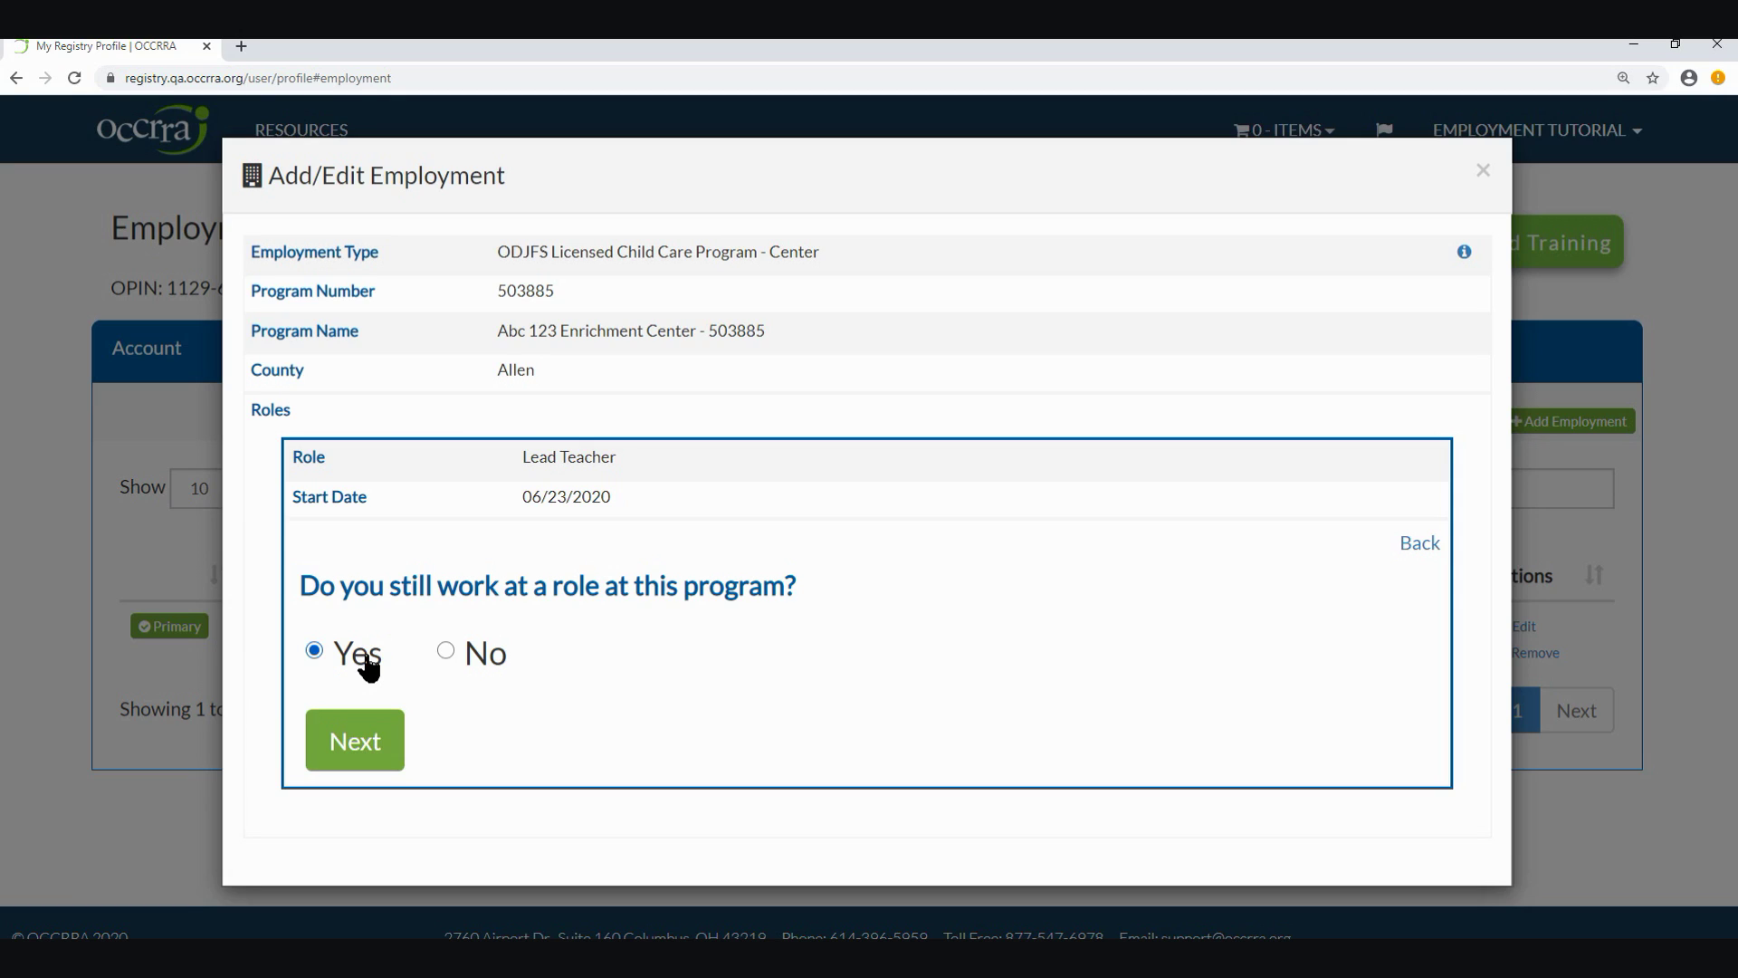
{"action": "left_click", "coordinate": [488, 654]}
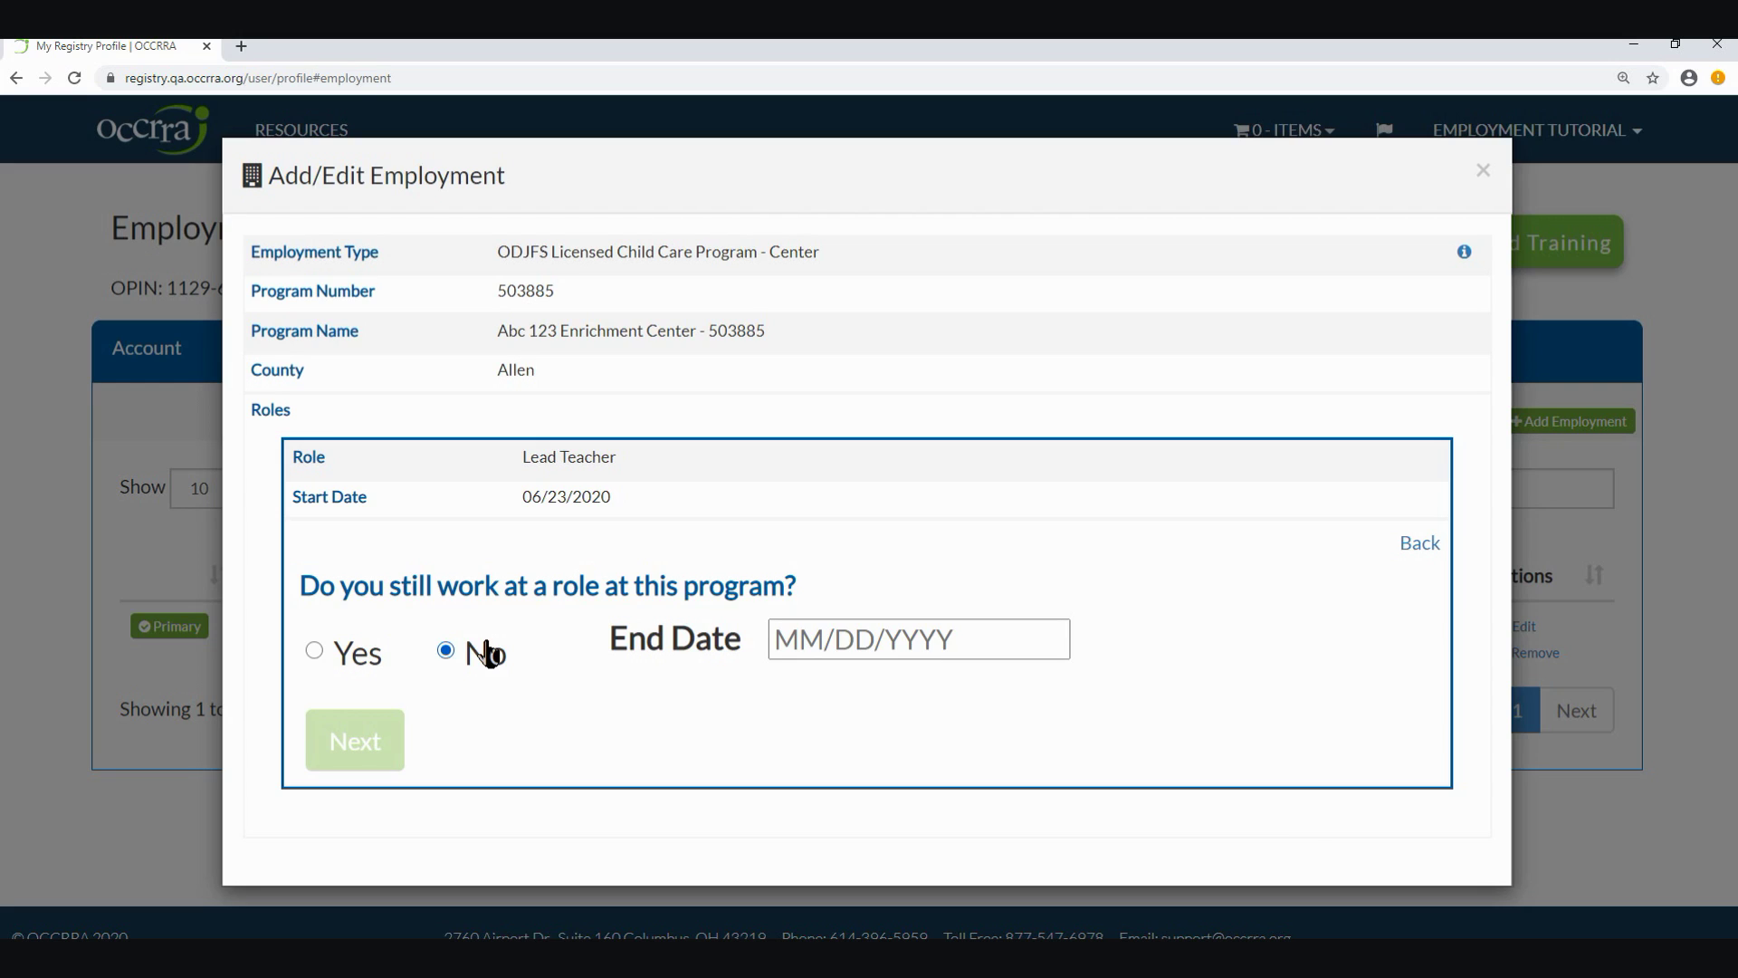
{"action": "left_click", "coordinate": [367, 668]}
{"action": "left_click", "coordinate": [356, 747]}
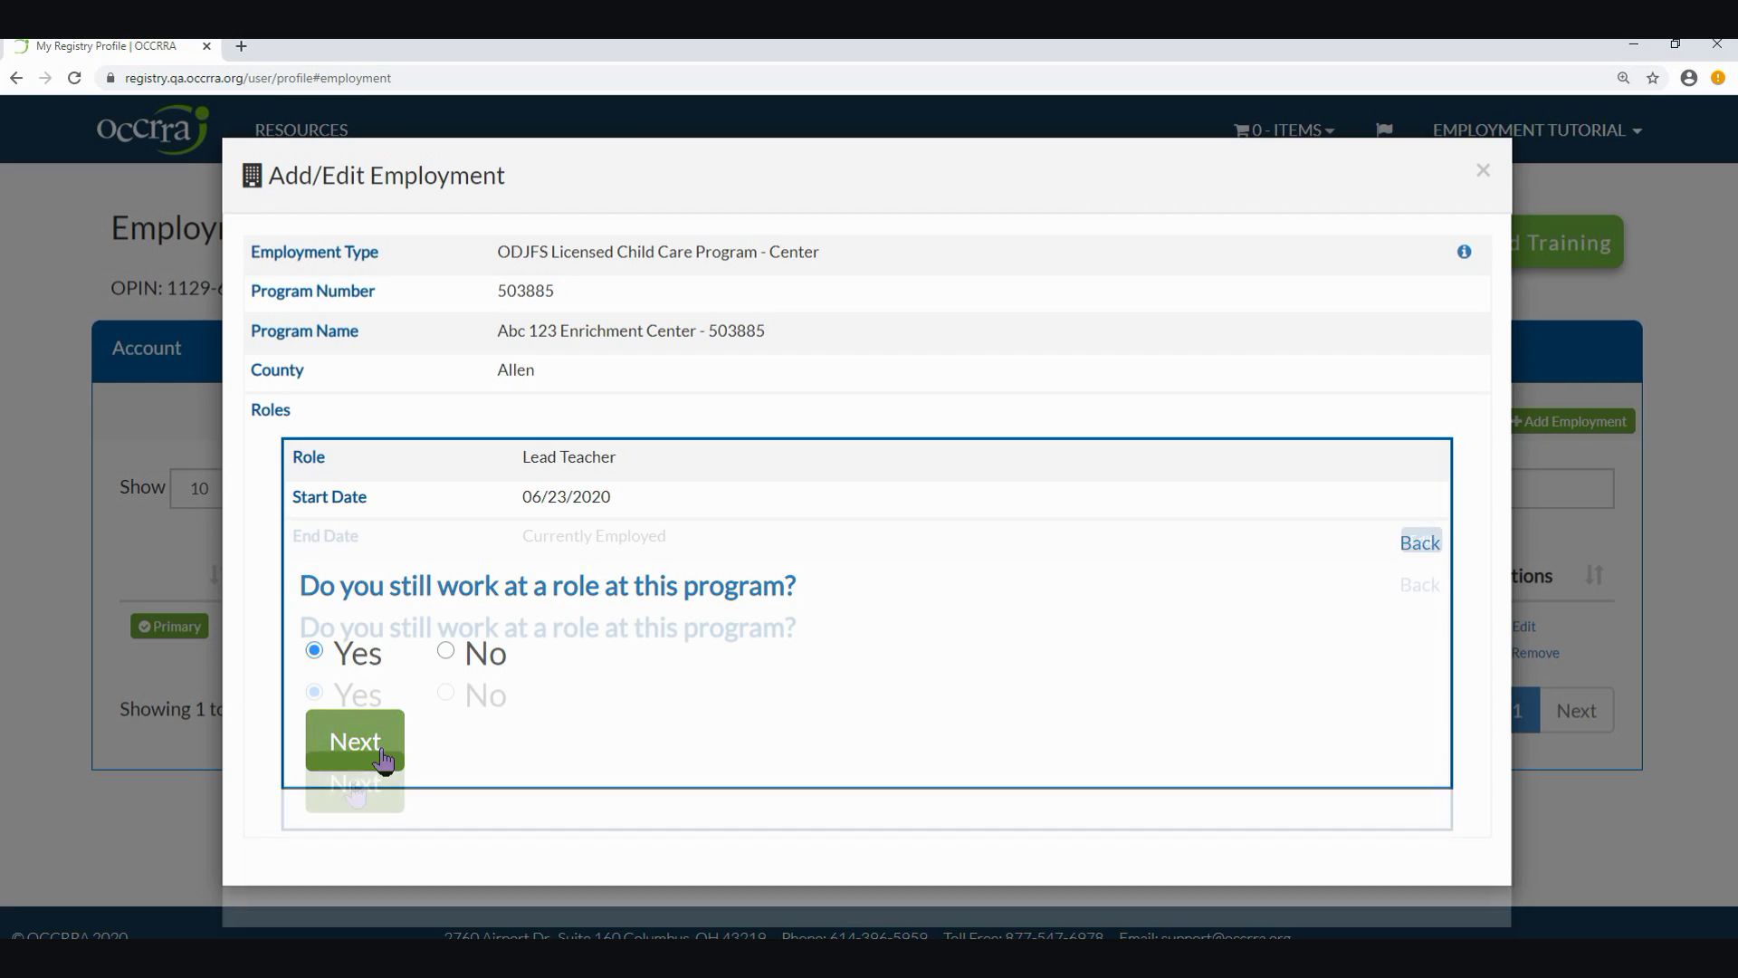
{"action": "left_click", "coordinate": [354, 786]}
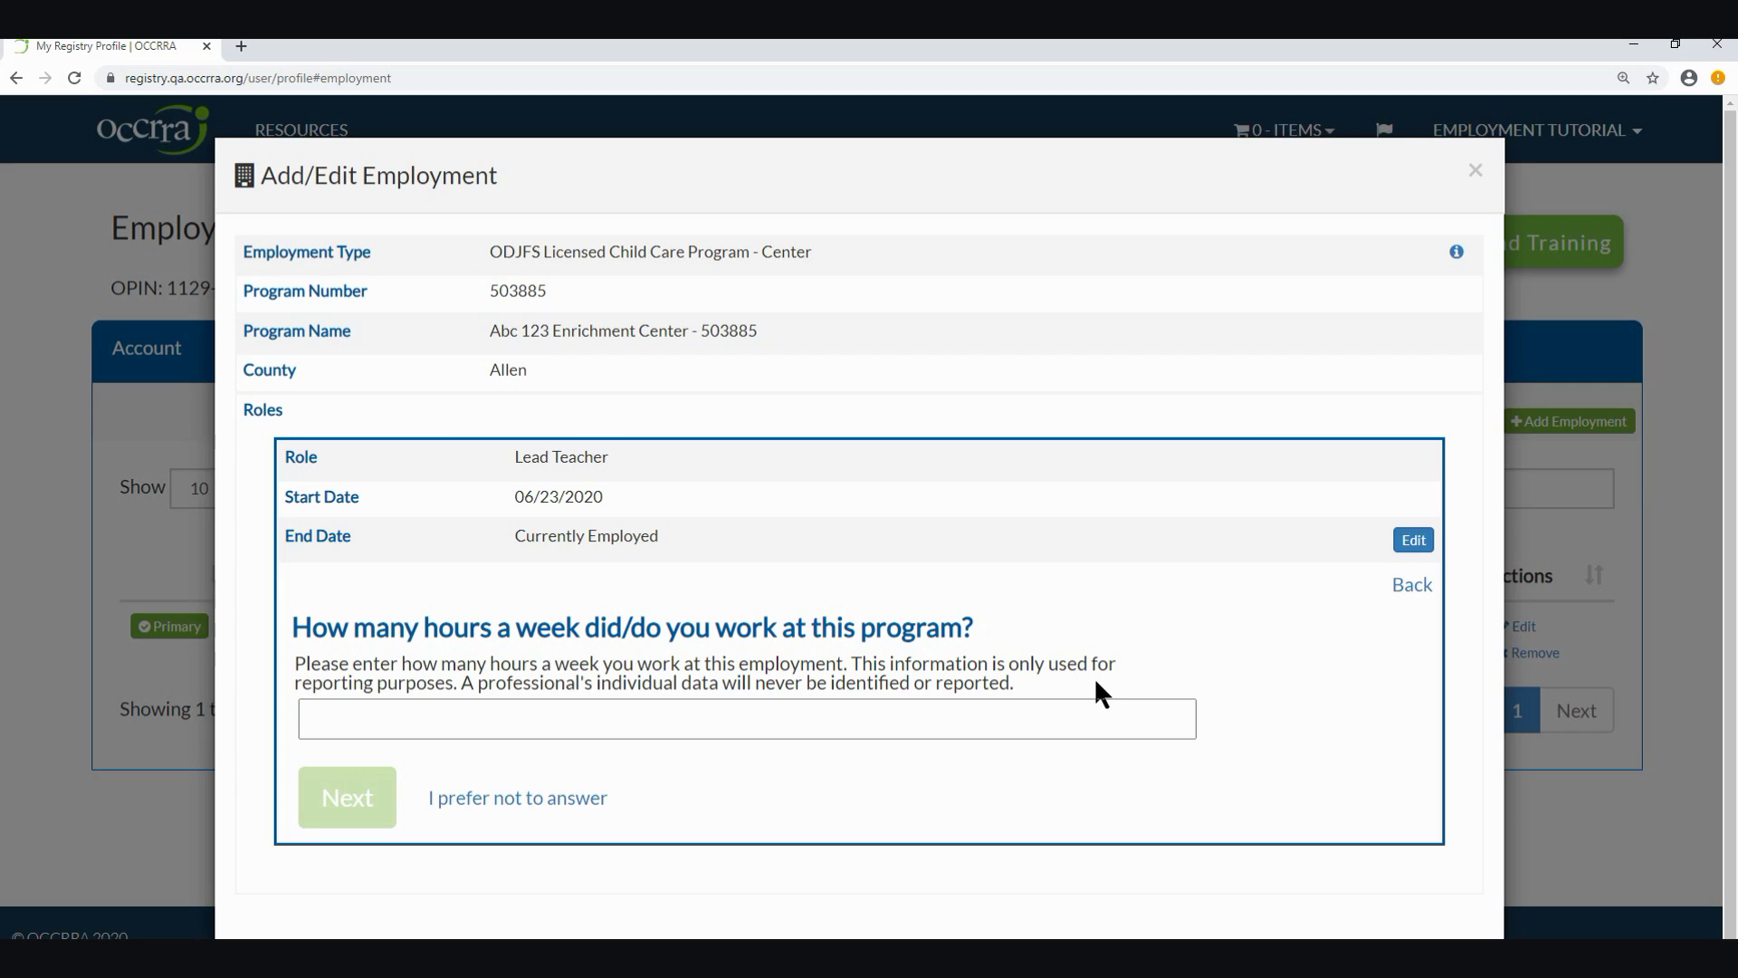
Record 25 hours per week and 12 months per year for the Lead Teacher role.
{"action": "left_click", "coordinate": [815, 728]}
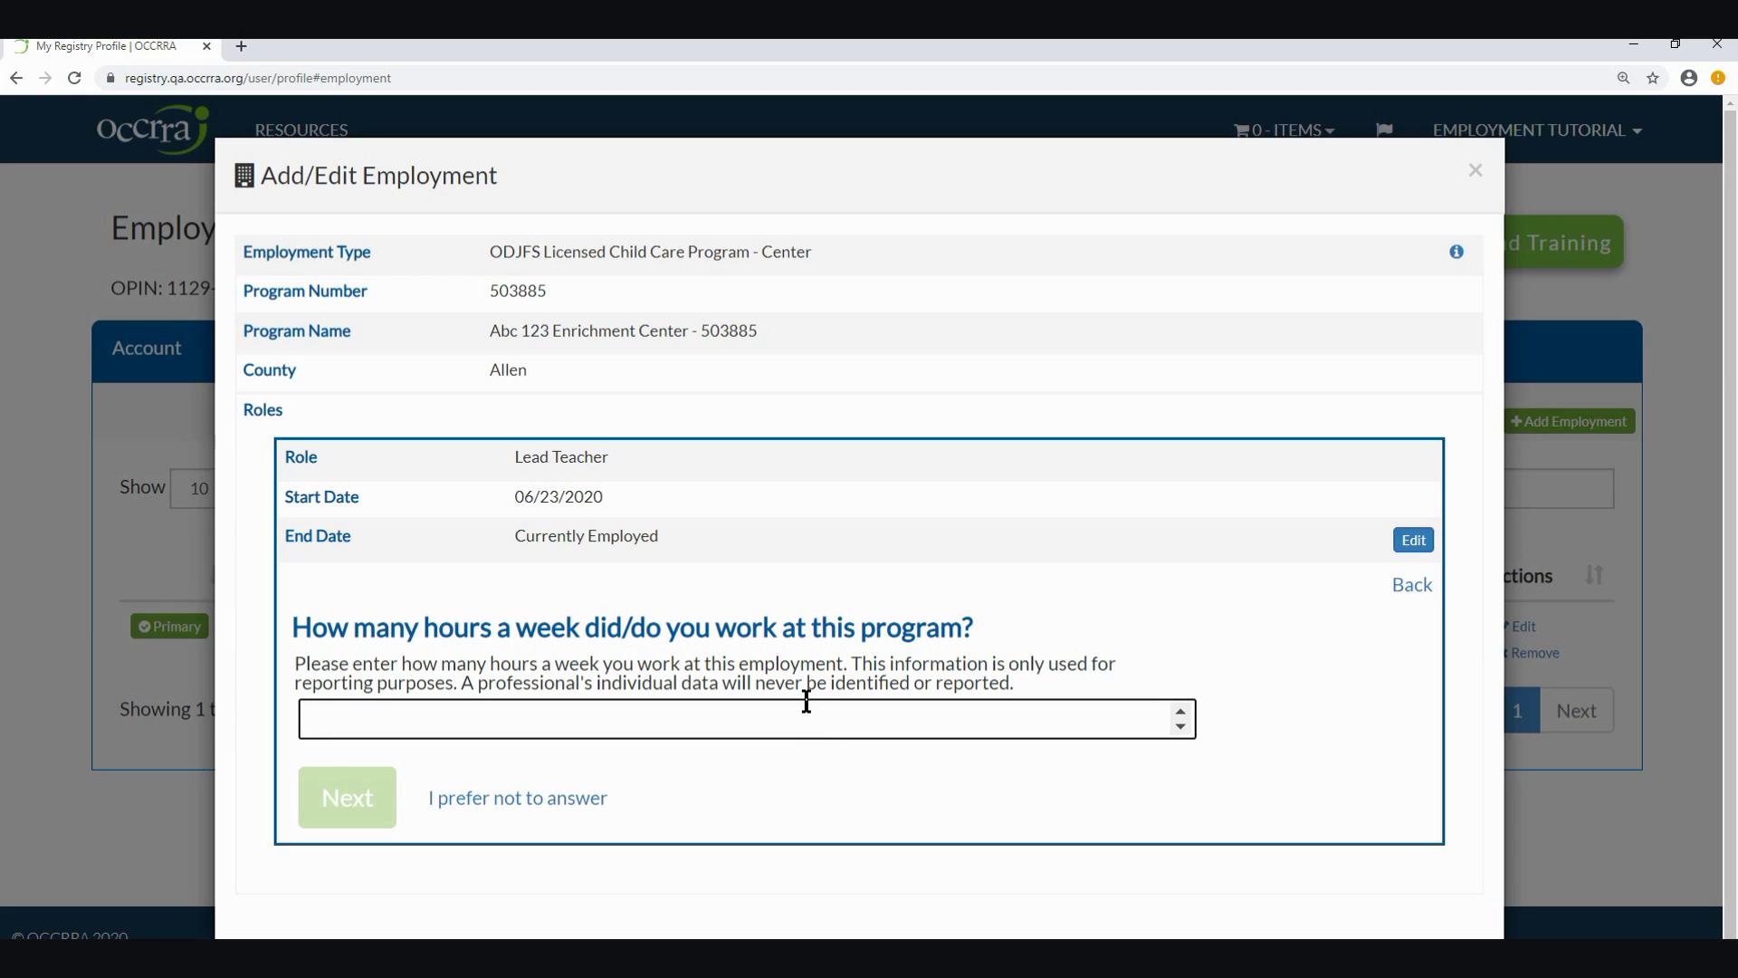
{"action": "type", "text": "25"}
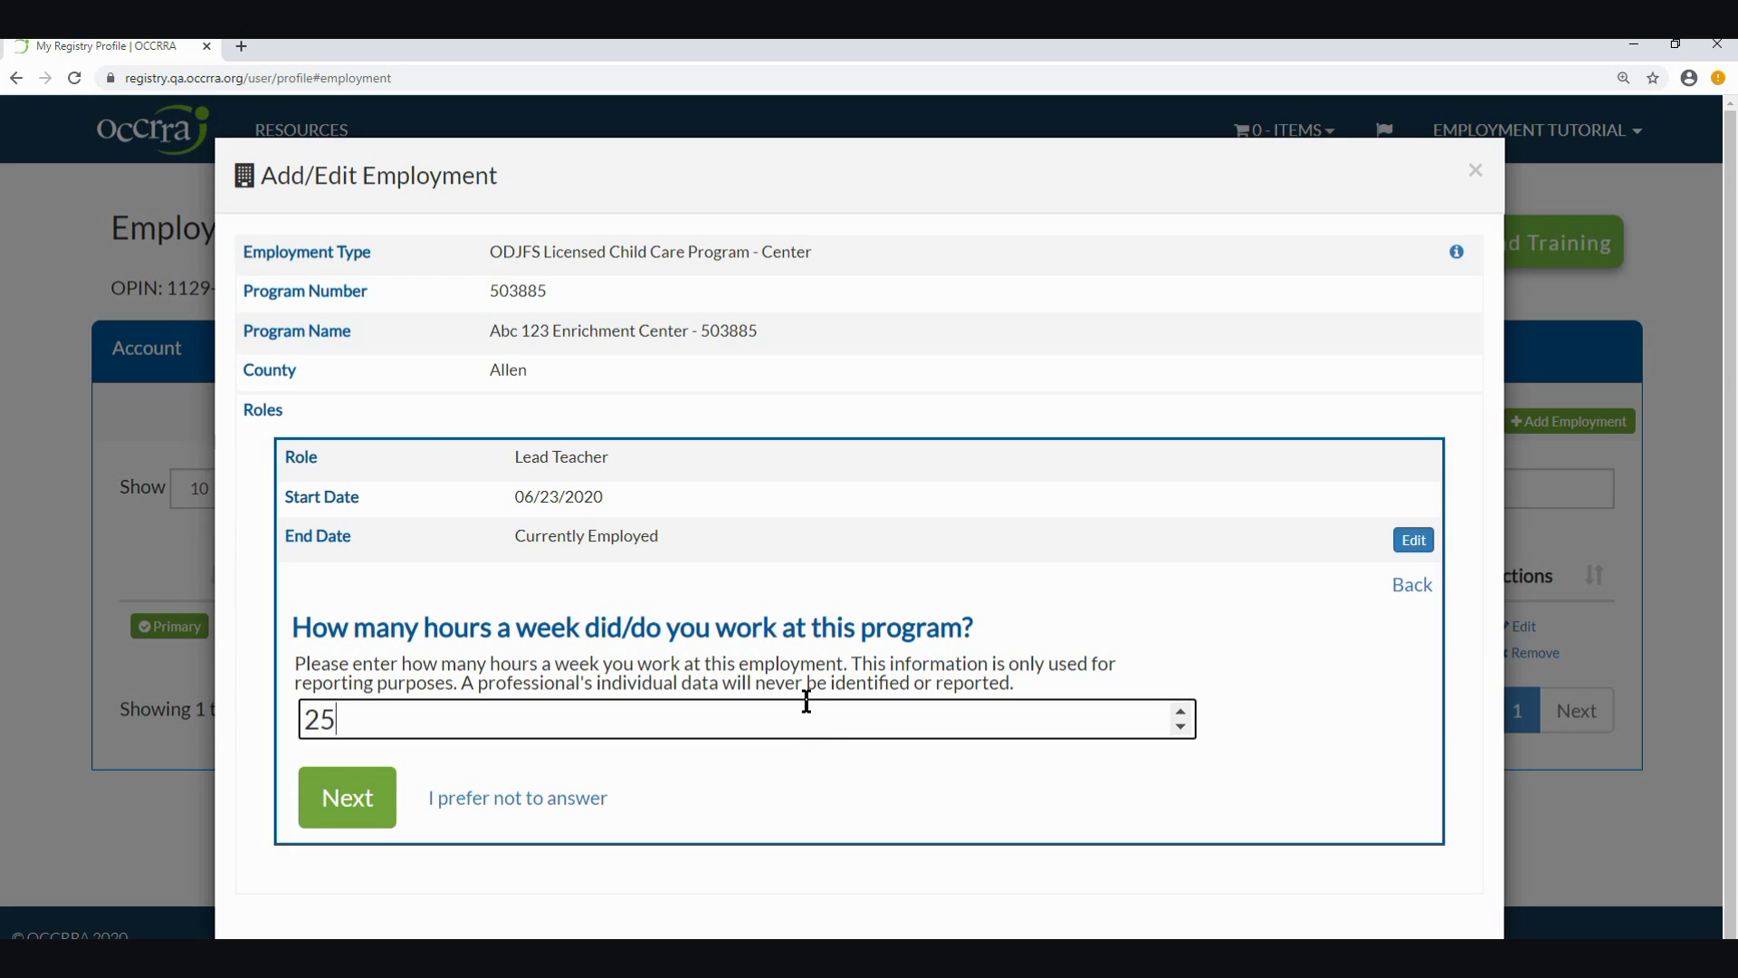
{"action": "left_click", "coordinate": [347, 814]}
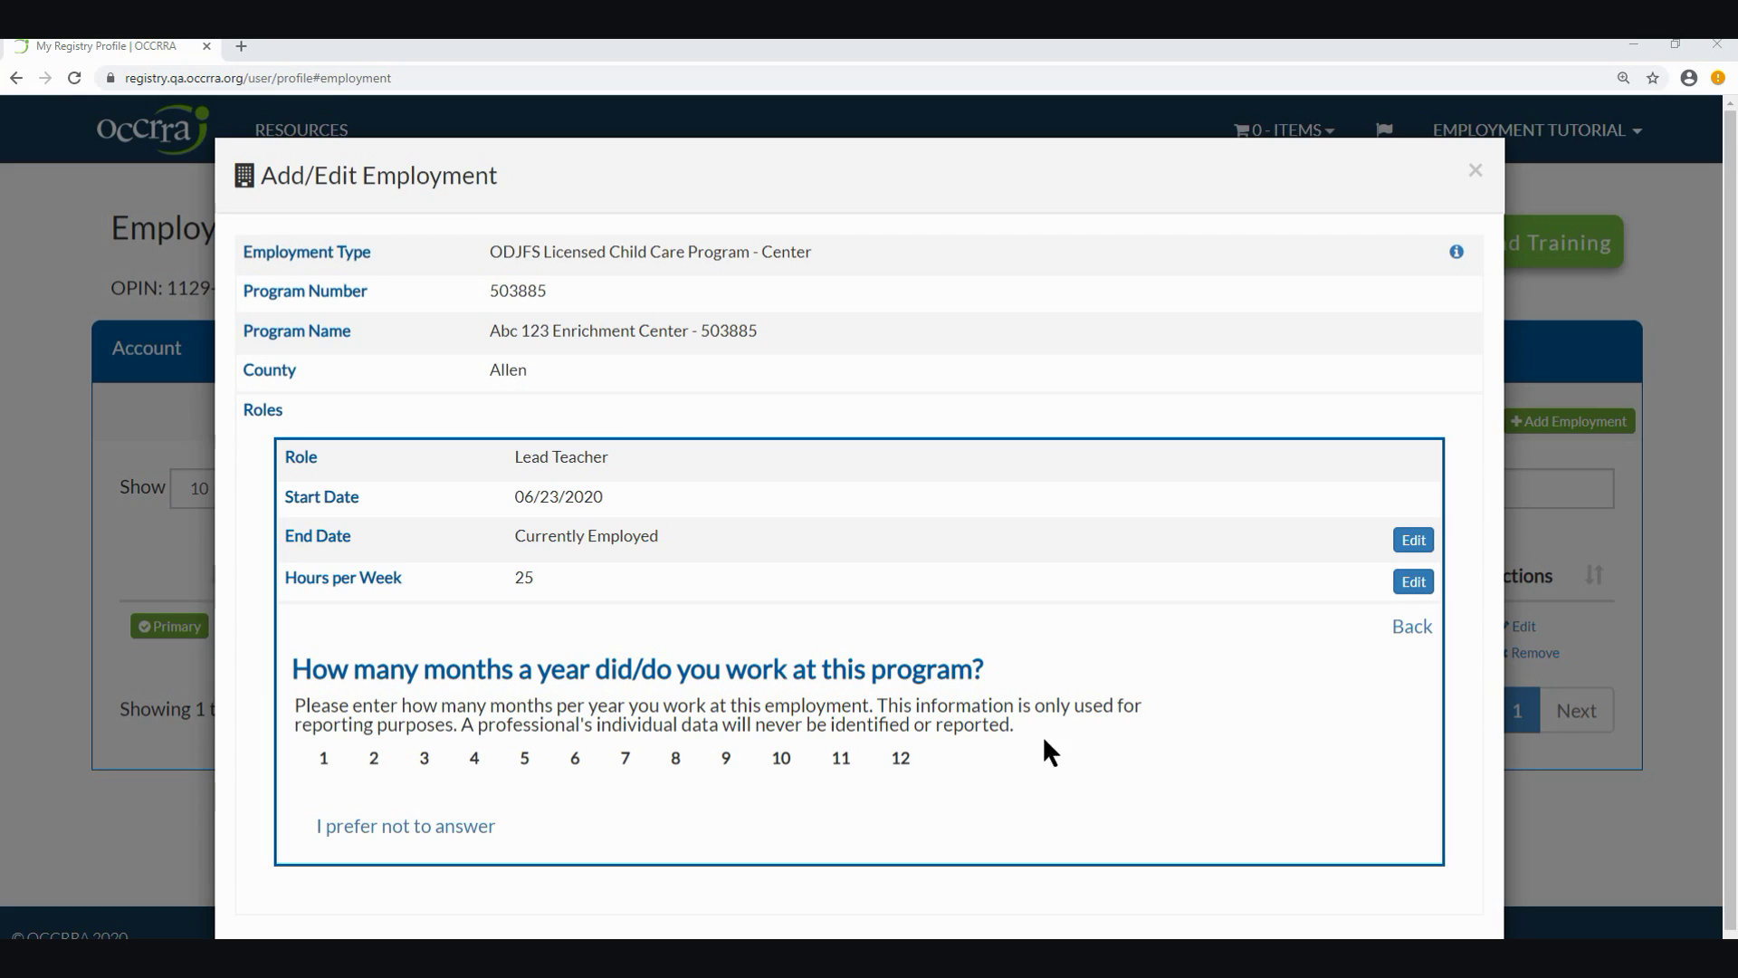
{"action": "left_click", "coordinate": [900, 760]}
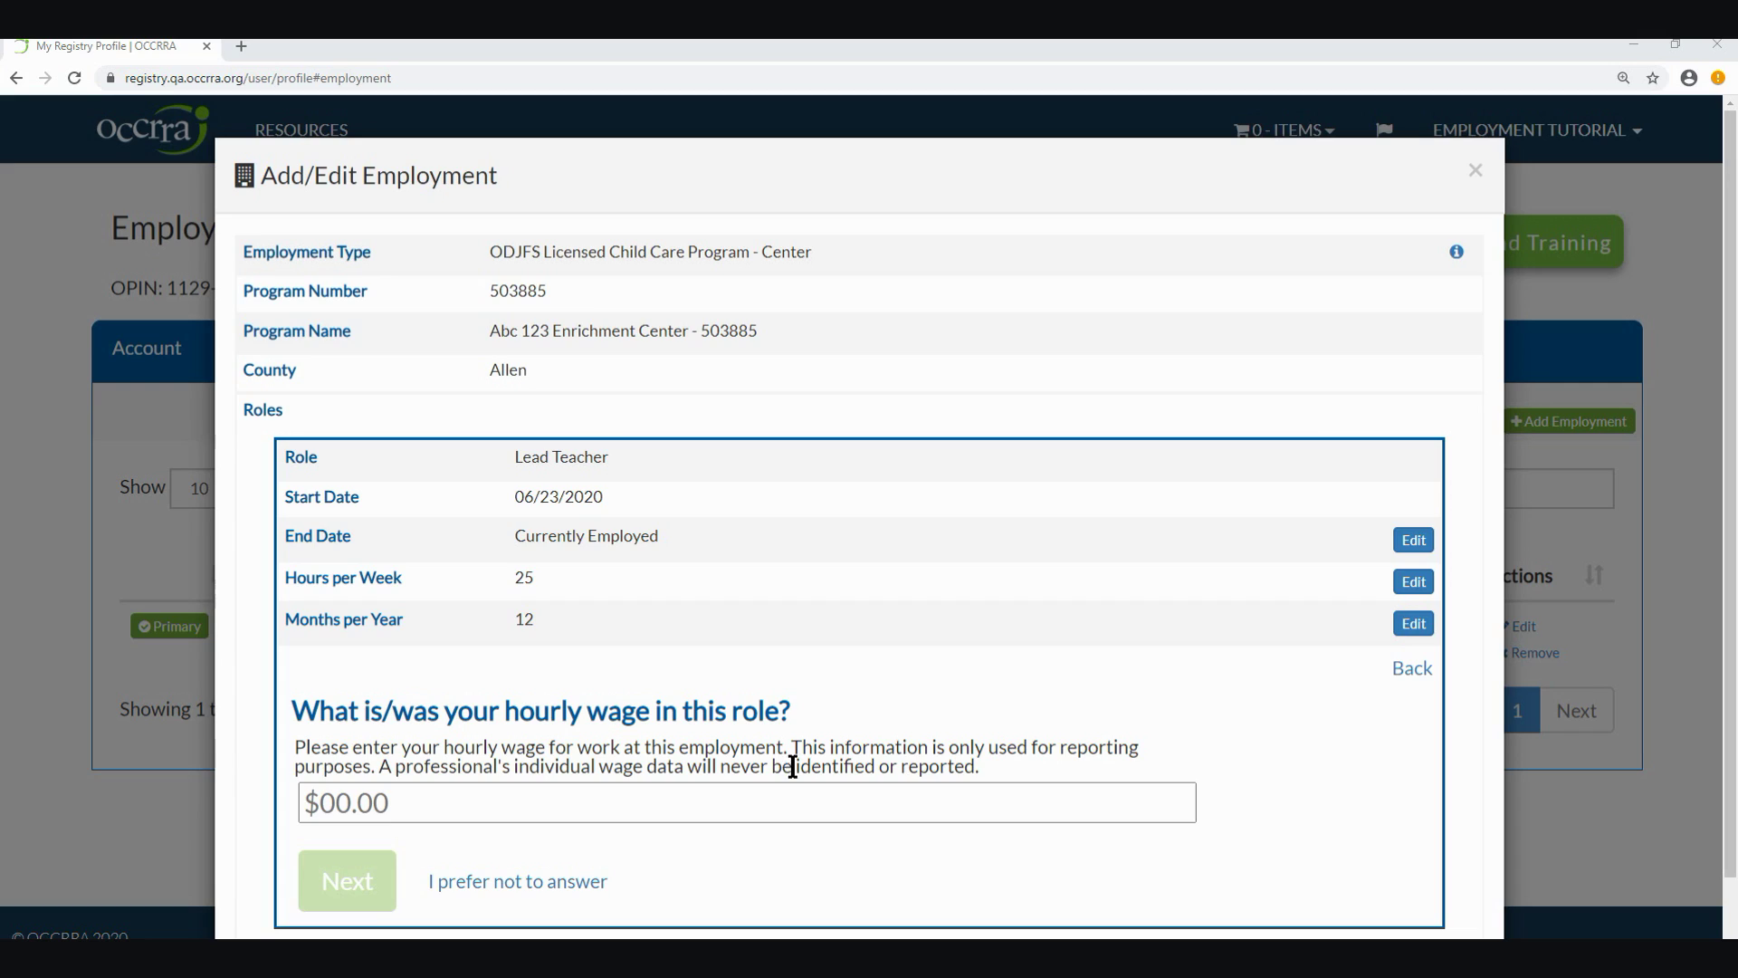
Enter an hourly wage of $12 for the Lead Teacher role and continue.
{"action": "left_click", "coordinate": [457, 799]}
{"action": "type", "text": "12"}
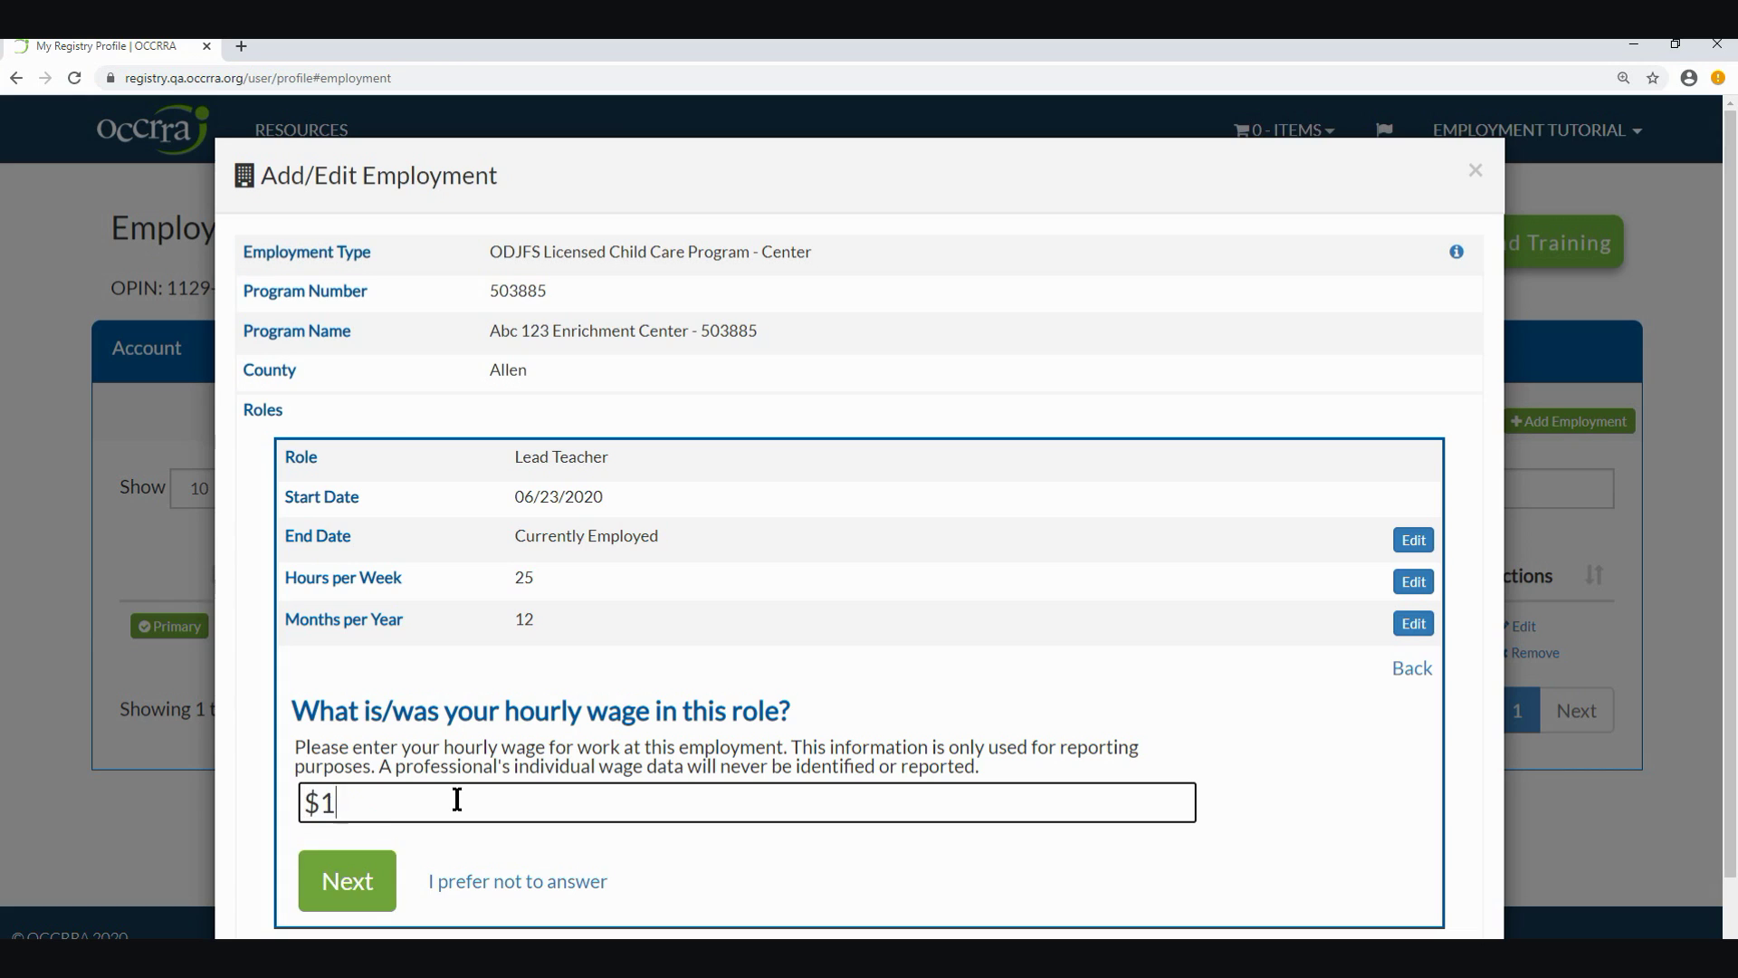
{"action": "left_click", "coordinate": [345, 882]}
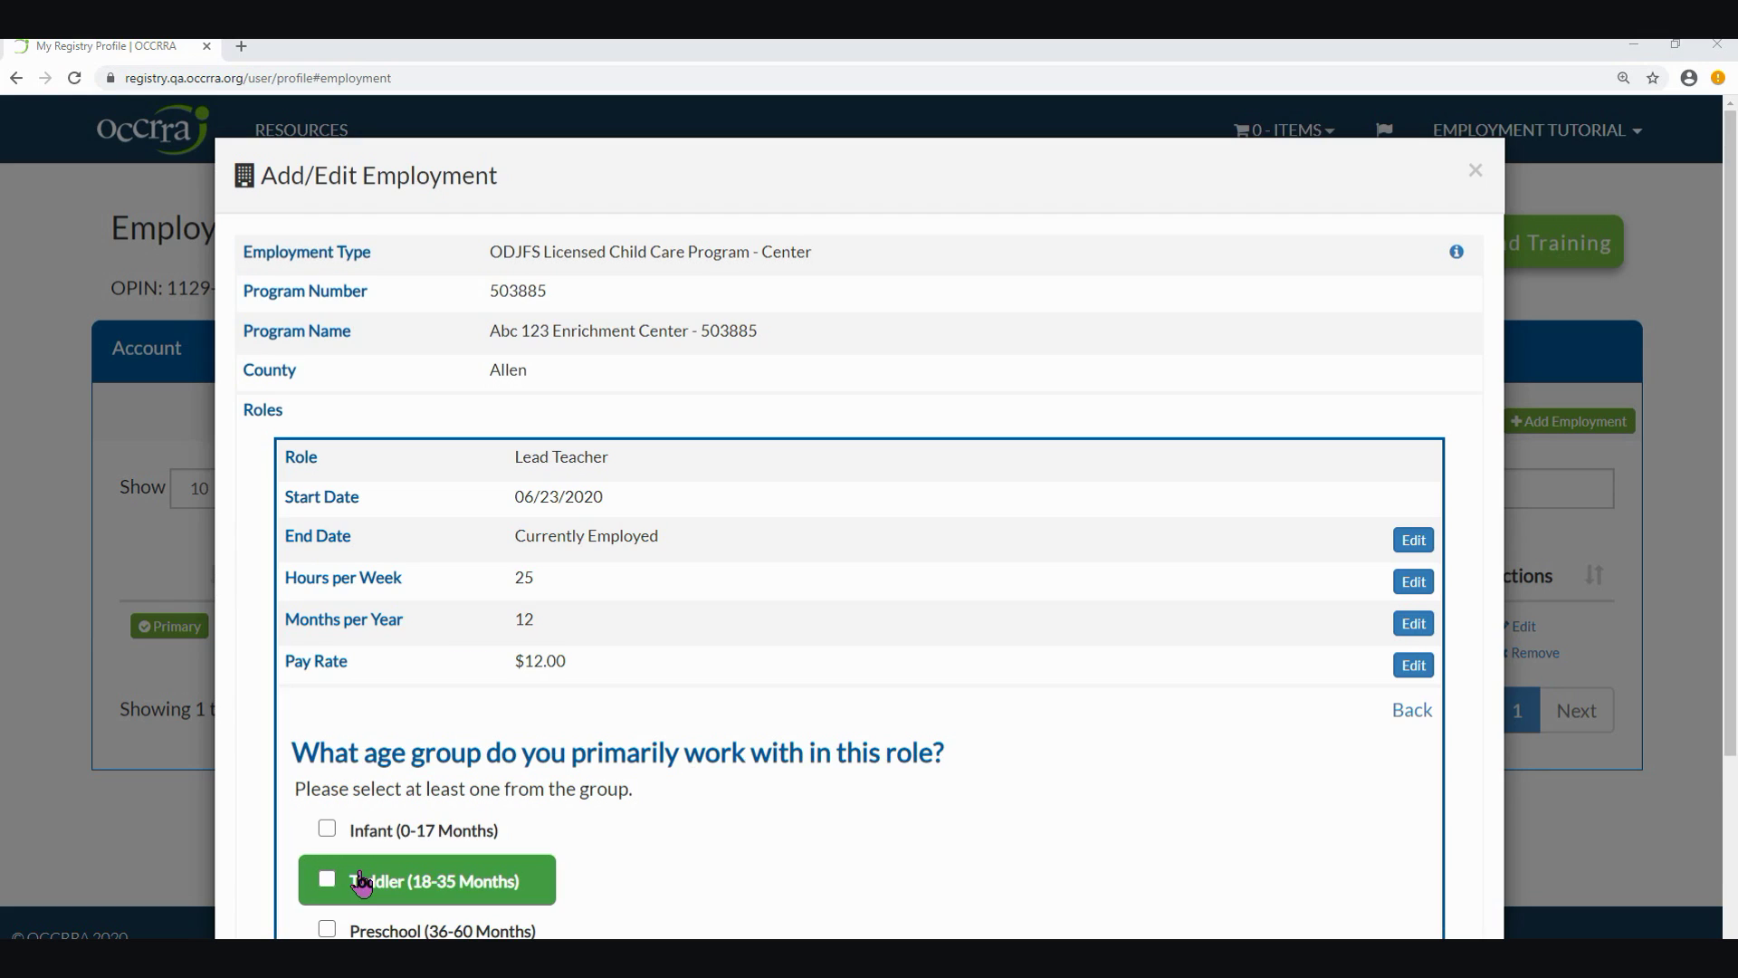
Select Toddler (18-35 Months) and Preschool (36-60 Months) as the role's primary age groups and submit them.
{"action": "scroll", "coordinate": [361, 883], "scroll_direction": "down", "scroll_amount": 3}
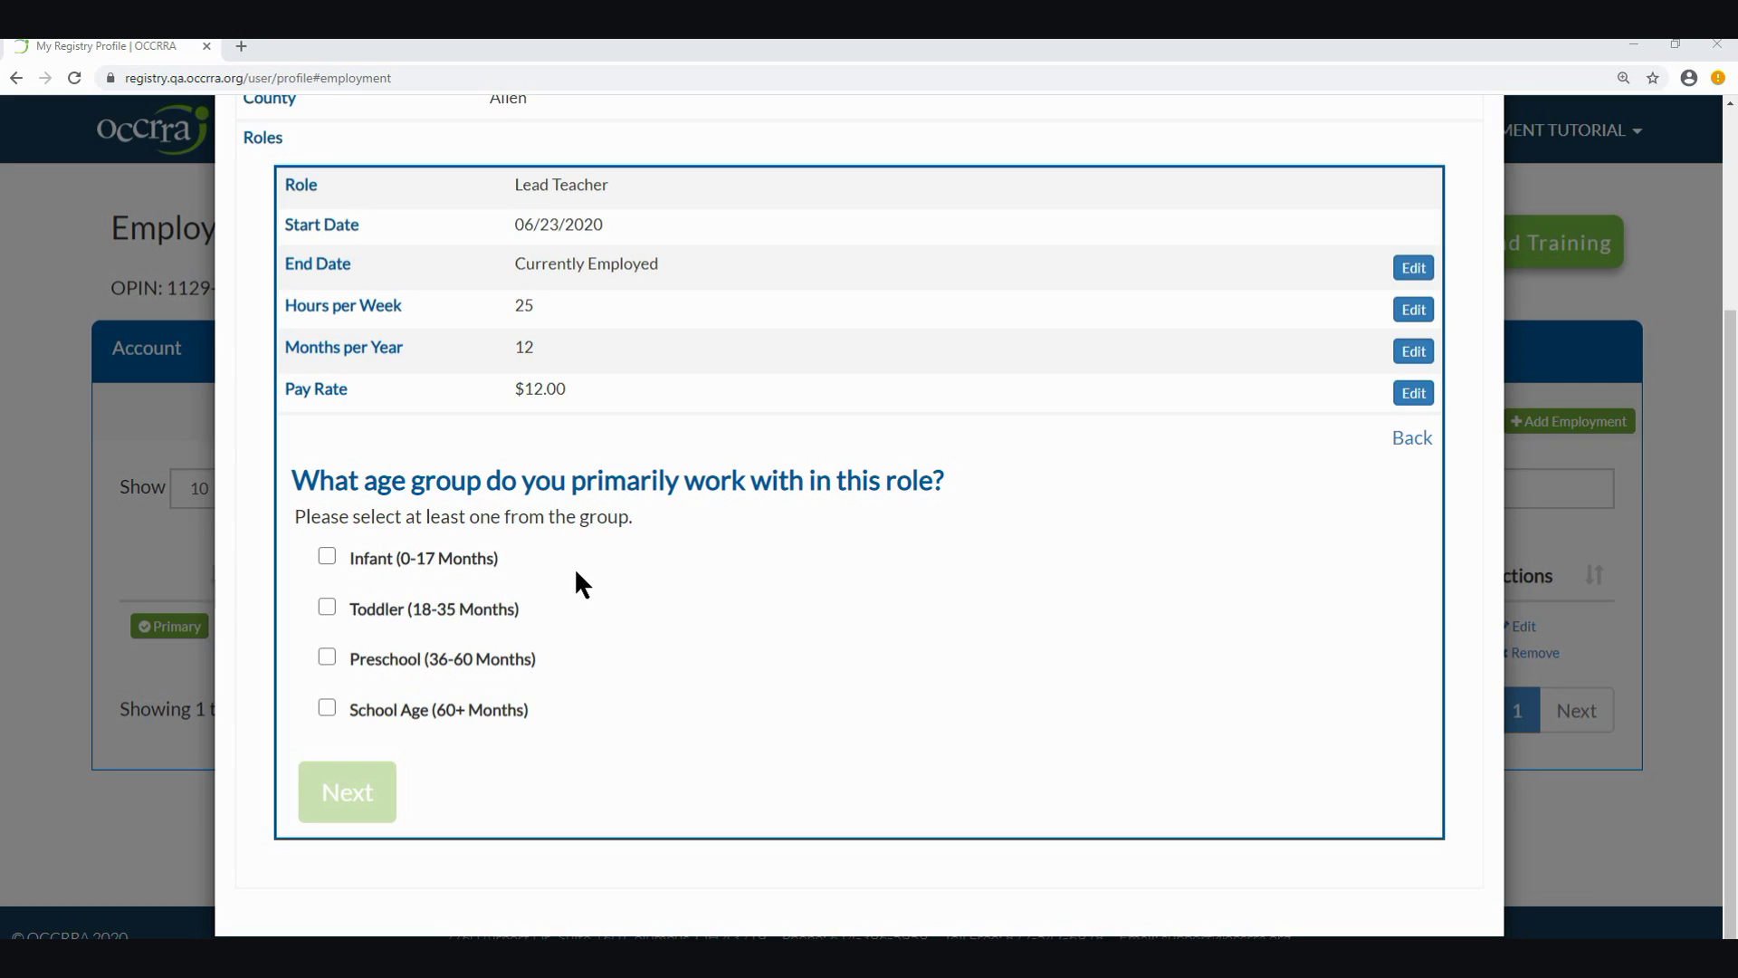
{"action": "left_click", "coordinate": [327, 608]}
{"action": "left_click", "coordinate": [327, 658]}
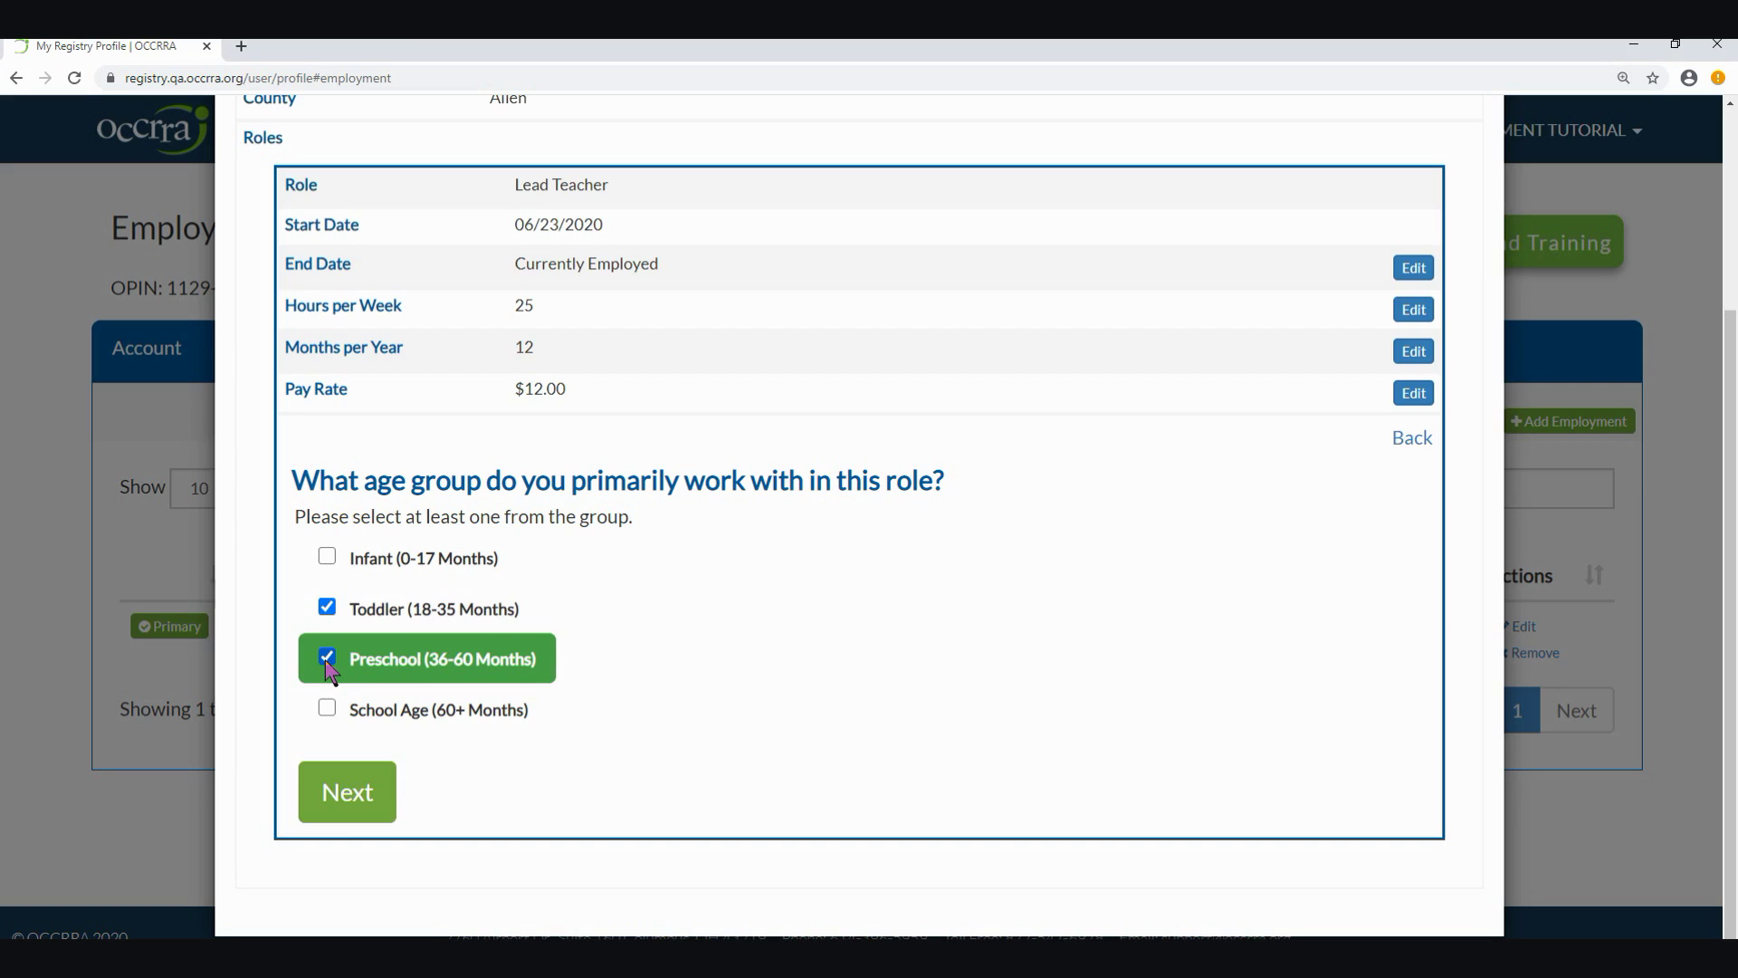
{"action": "left_click", "coordinate": [353, 797]}
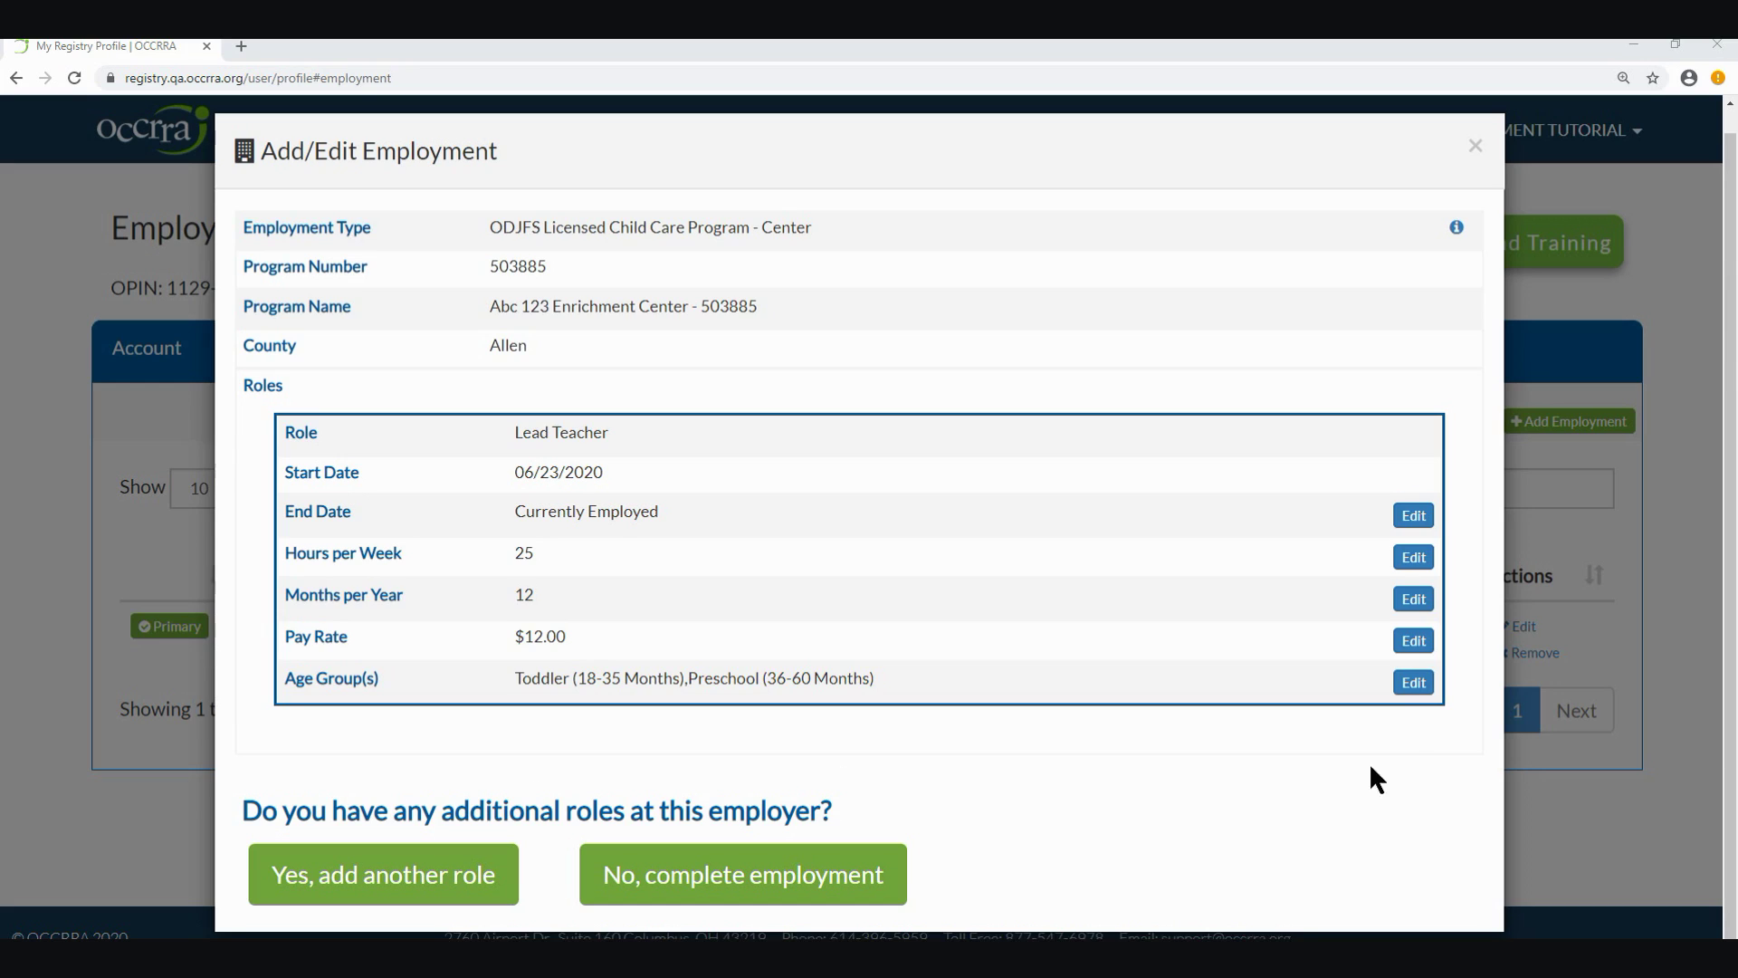
Edit the Lead Teacher role's age groups to remove Toddler (18-35 Months), and save the change.
{"action": "left_click", "coordinate": [1414, 682]}
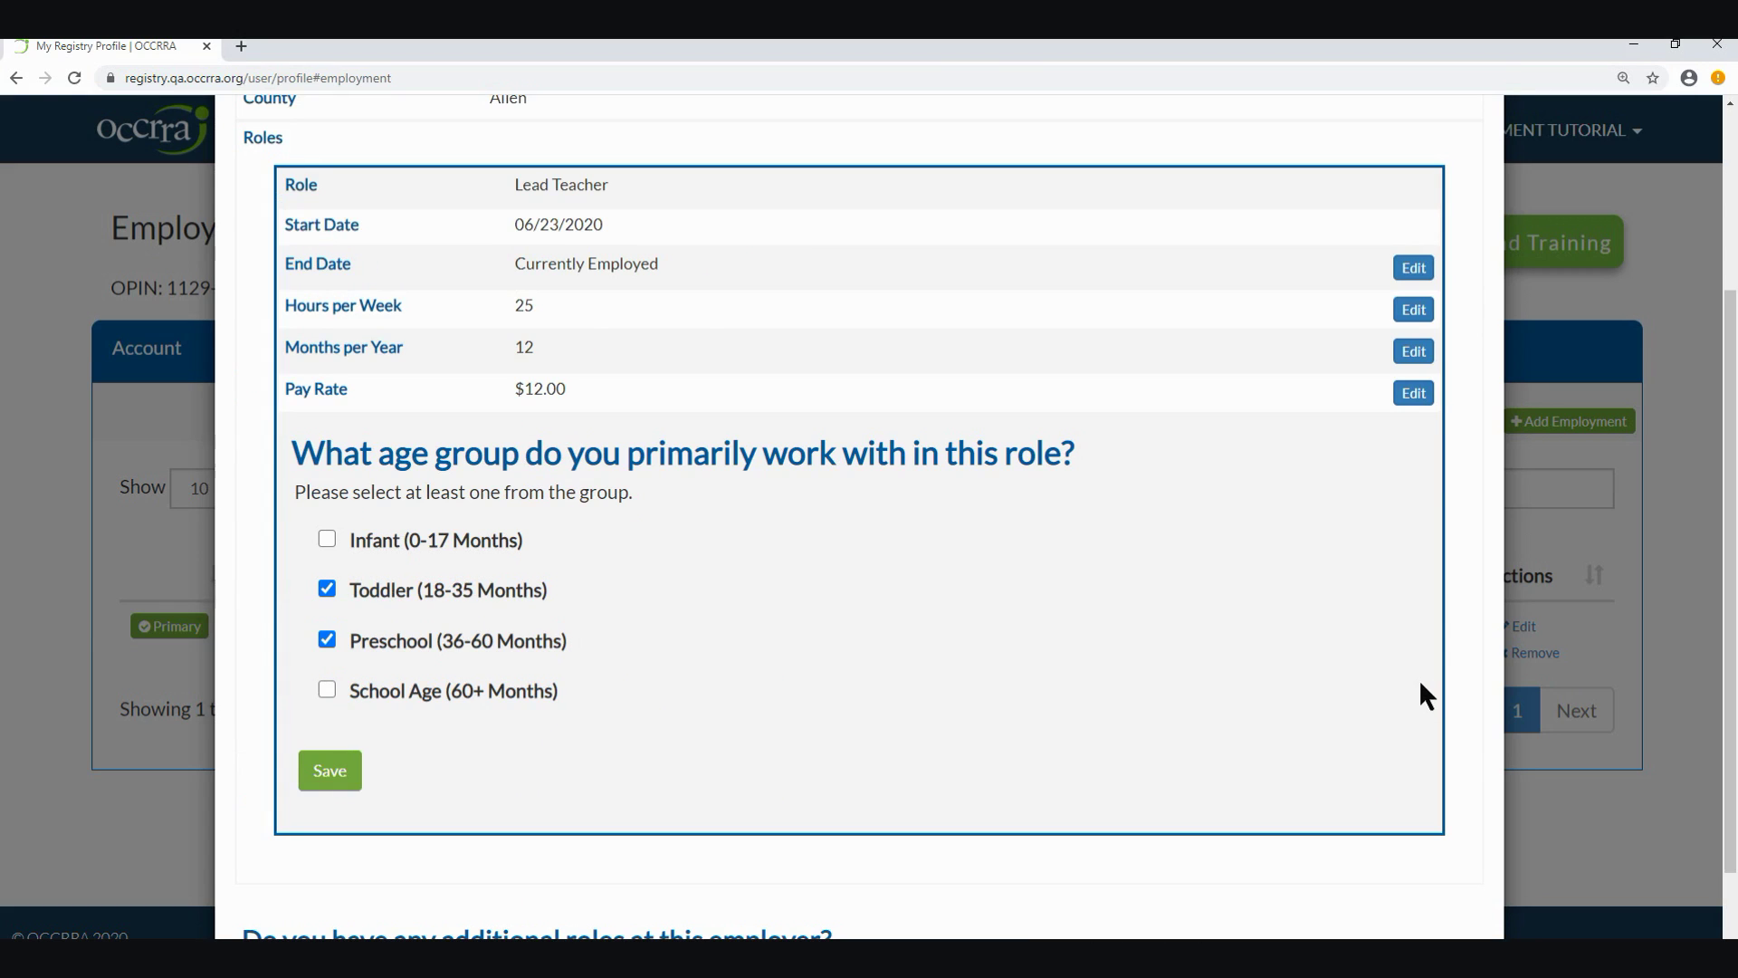
{"action": "left_click", "coordinate": [327, 589]}
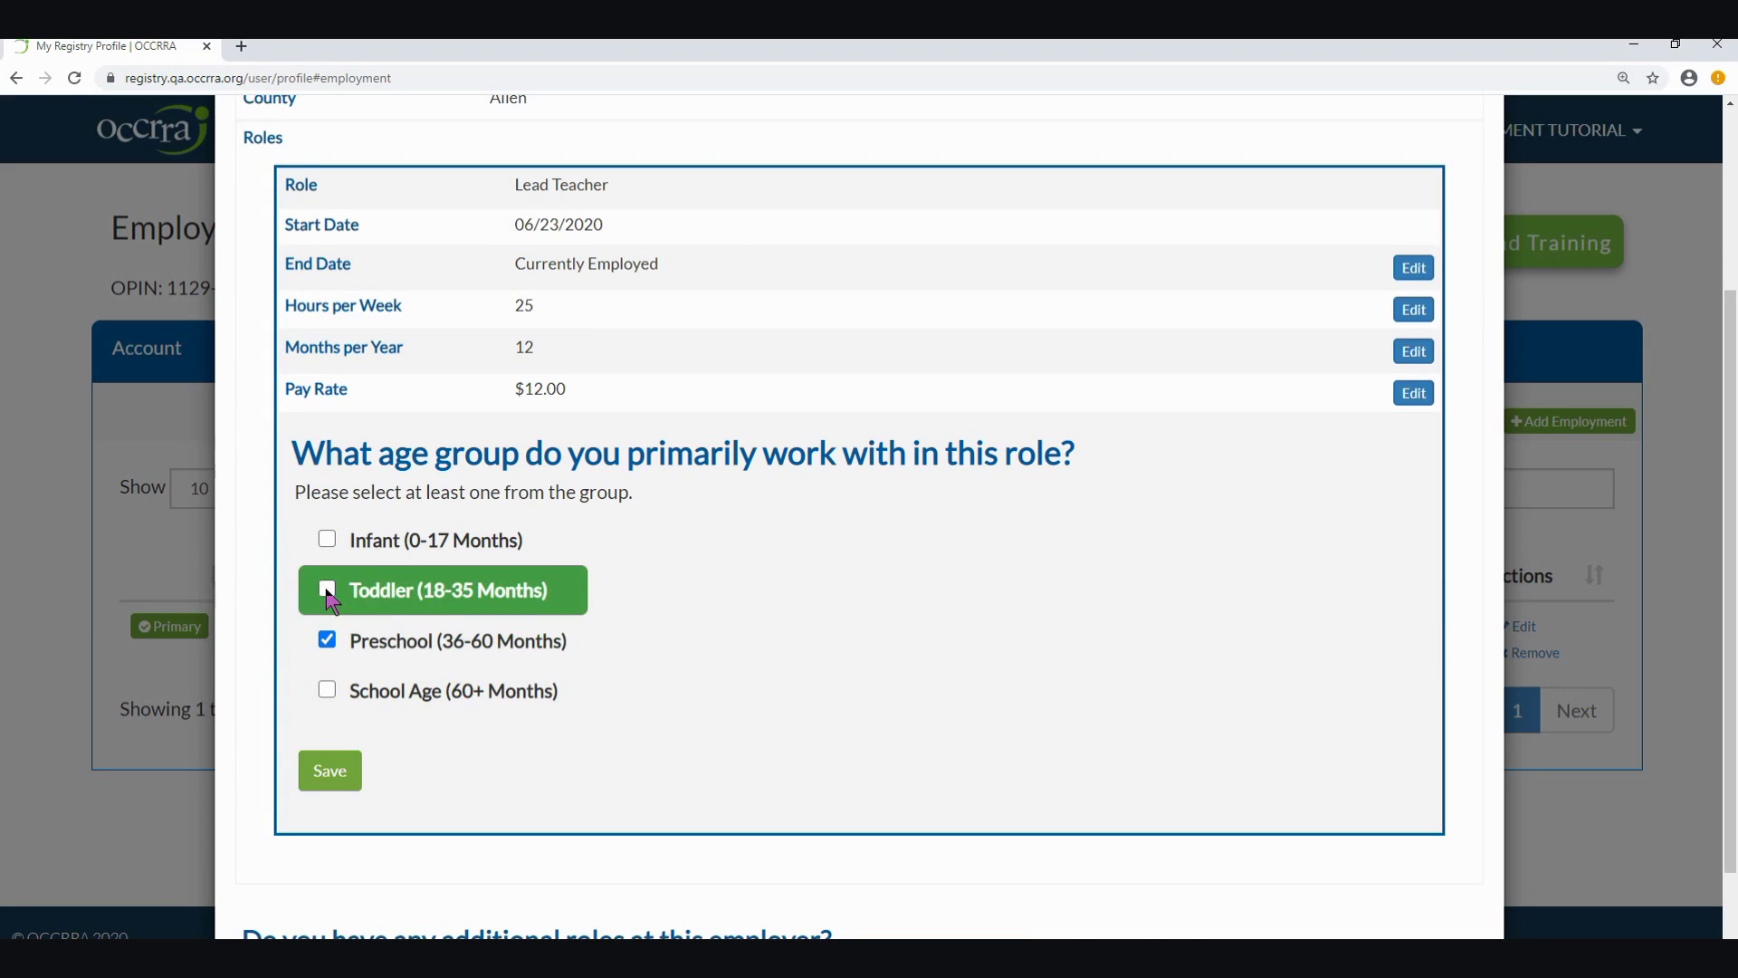
{"action": "left_click", "coordinate": [337, 770]}
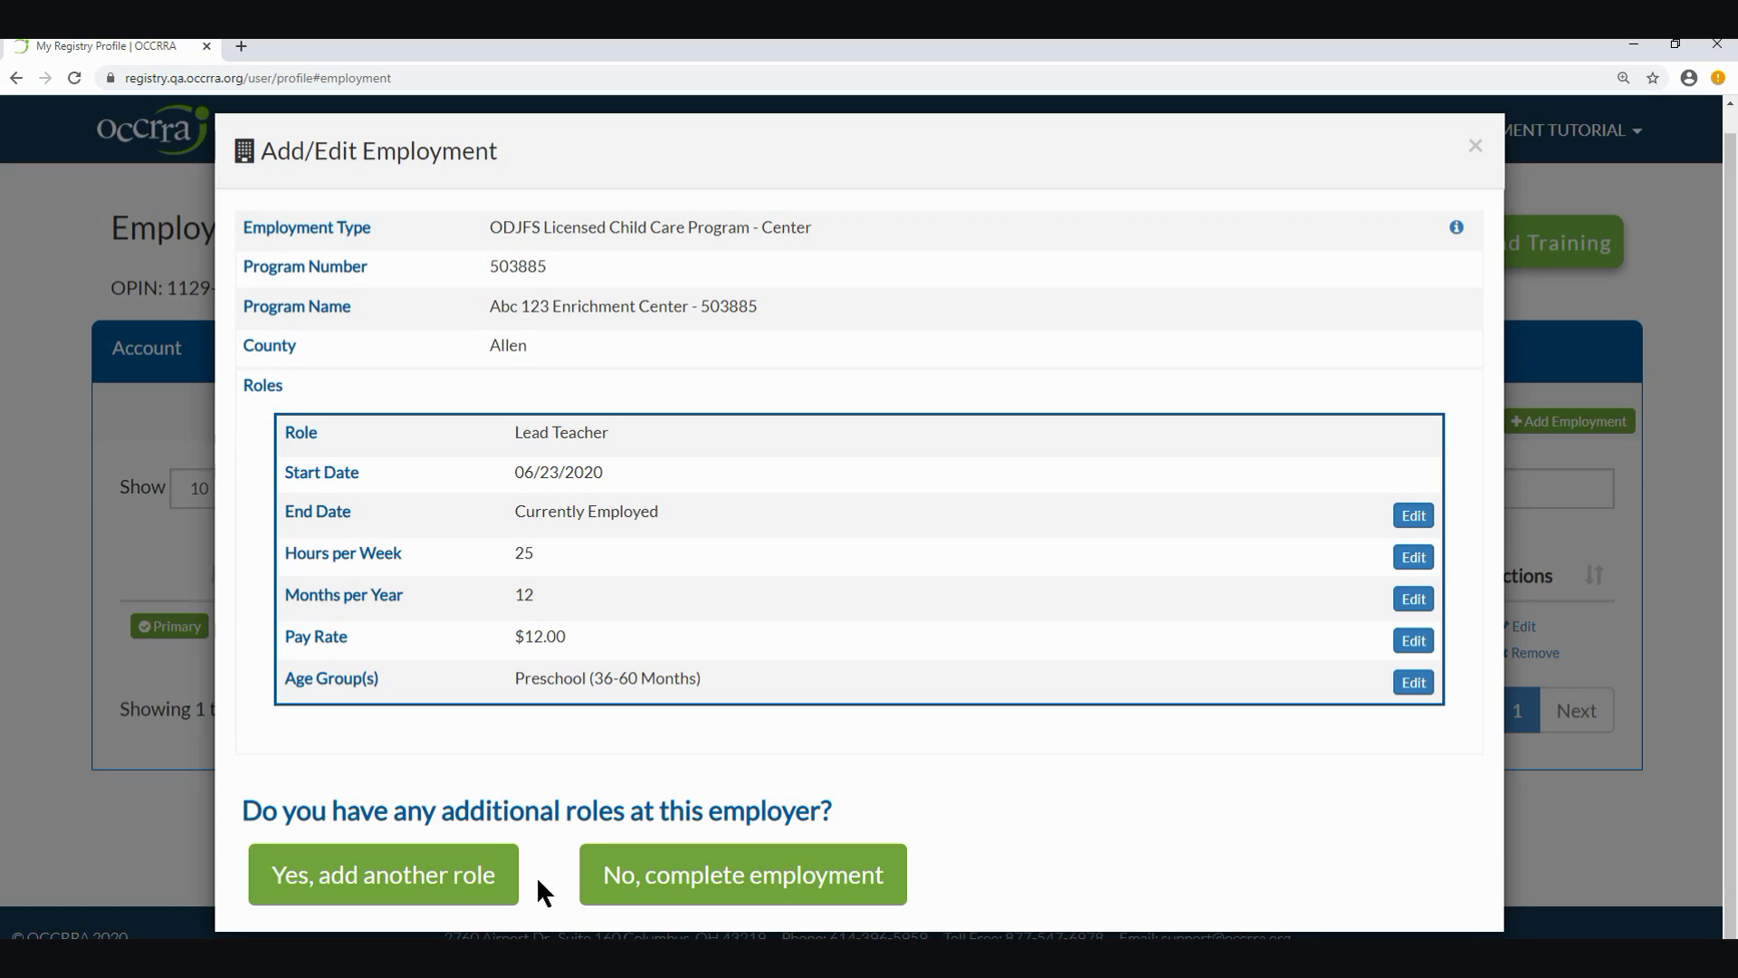
Add an Assistant Teacher role at this employer with a start date of 06/23/2020.
{"action": "left_click", "coordinate": [487, 892]}
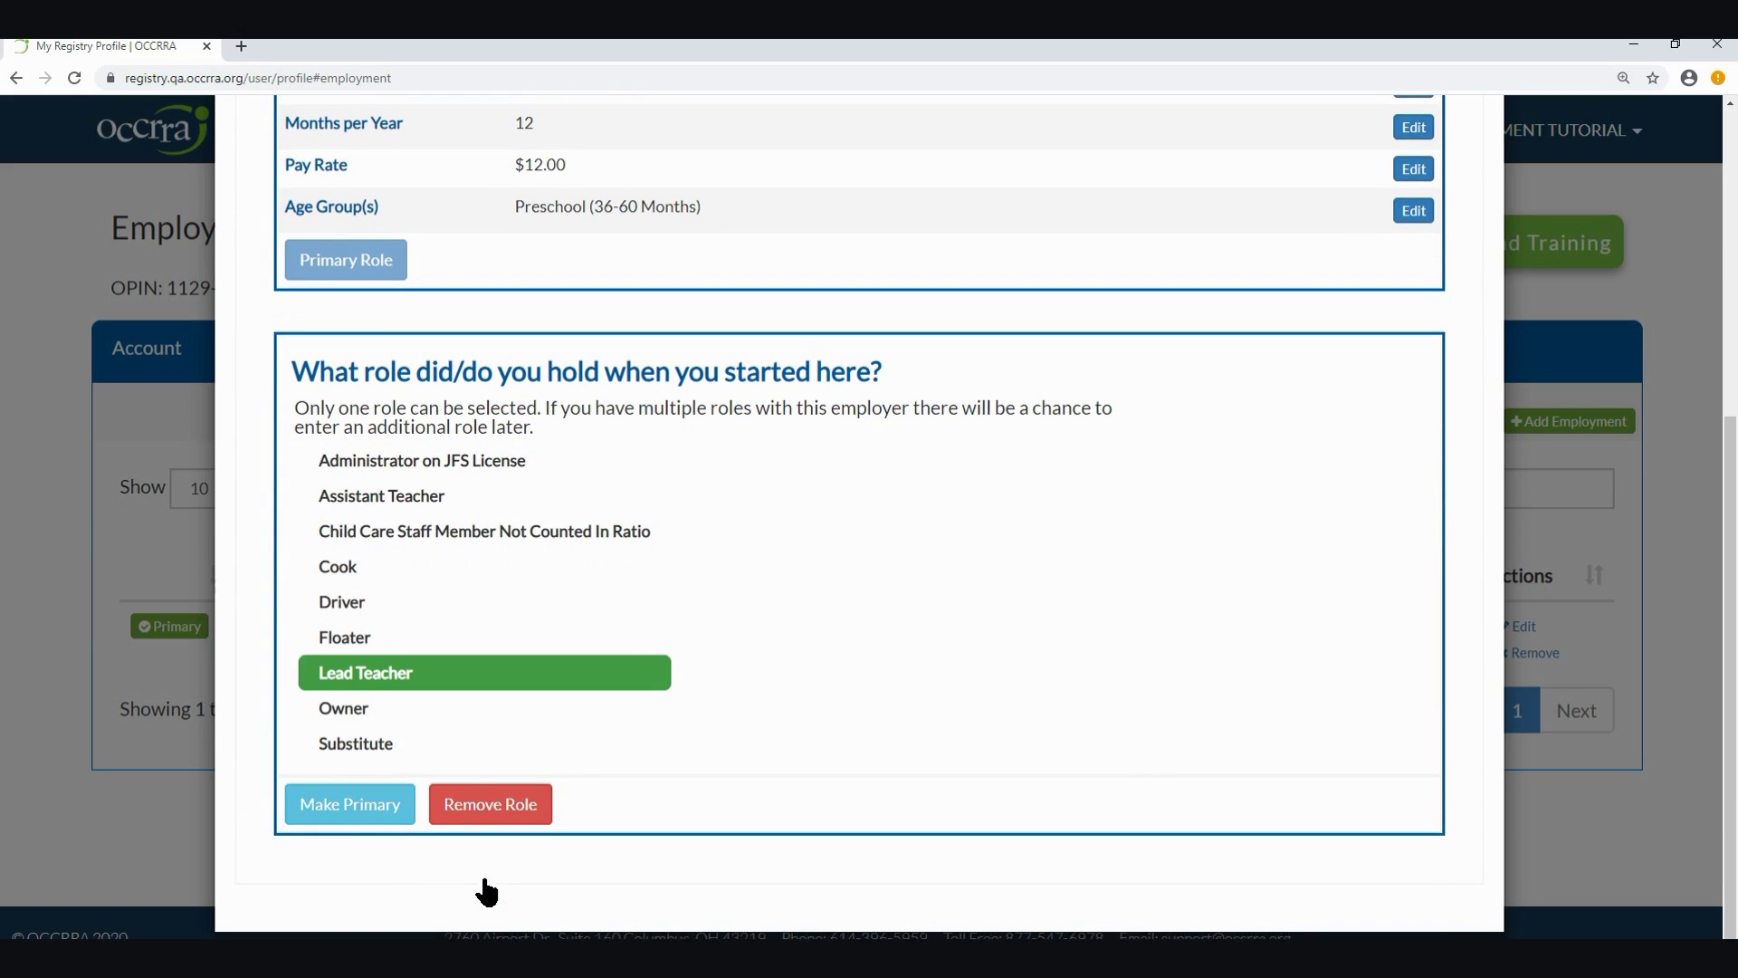
{"action": "left_click", "coordinate": [629, 539]}
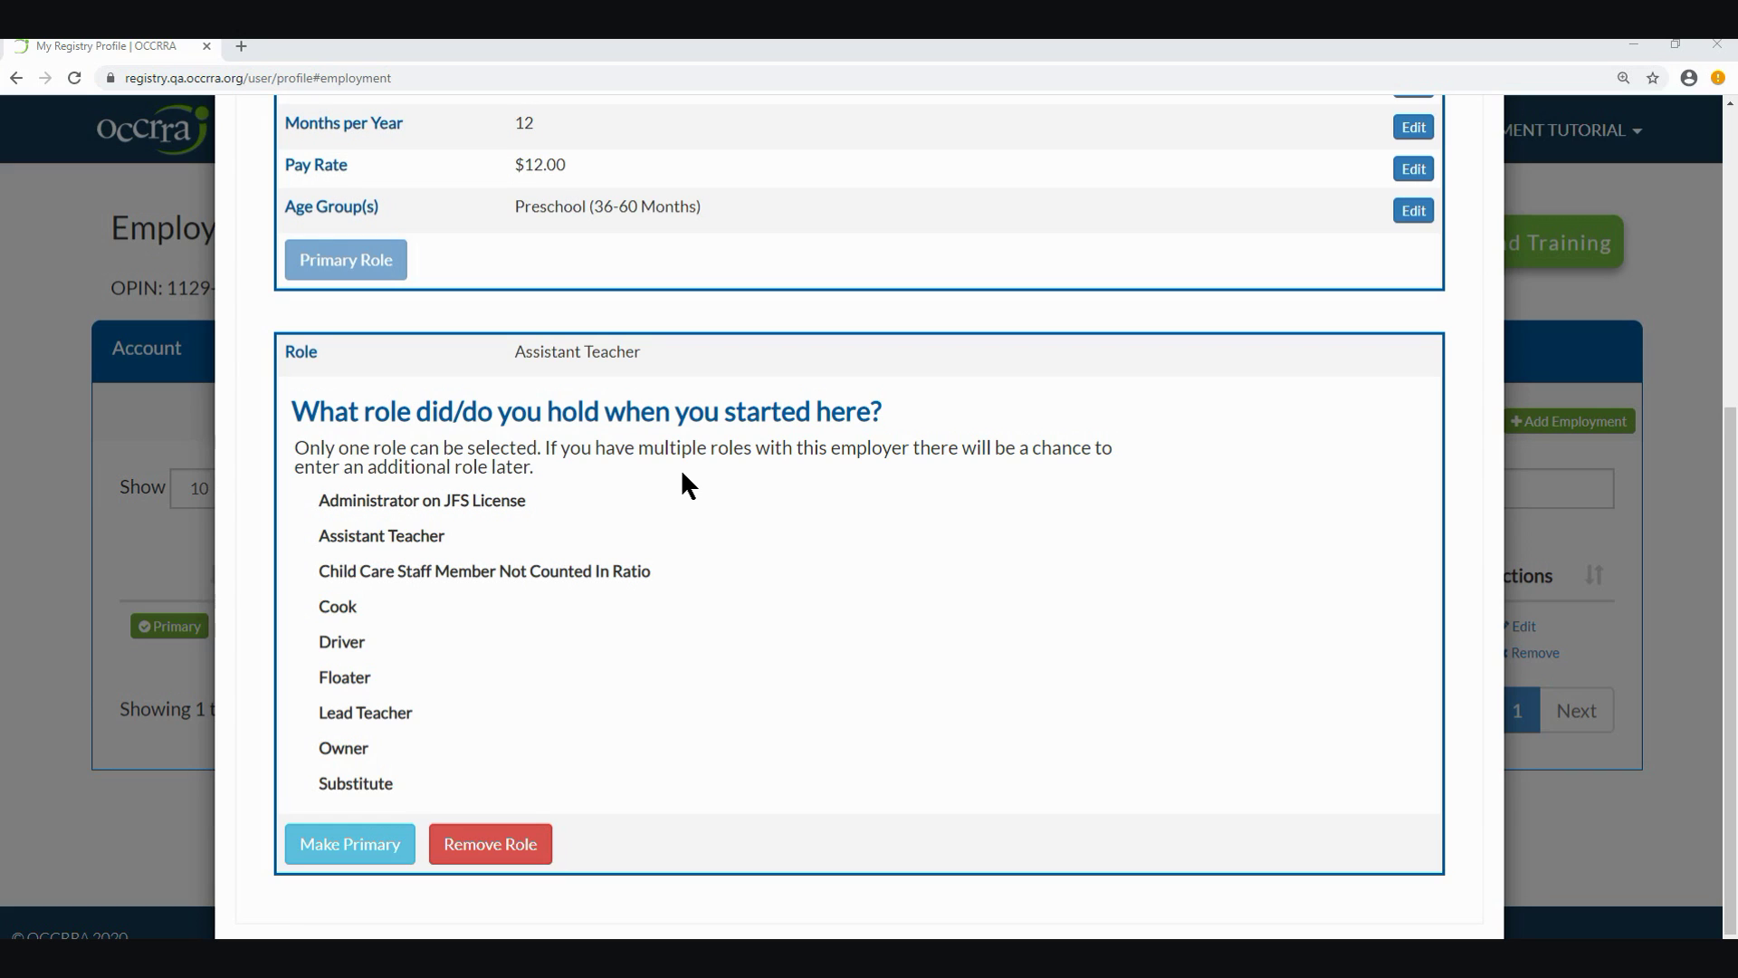
{"action": "left_click", "coordinate": [432, 541]}
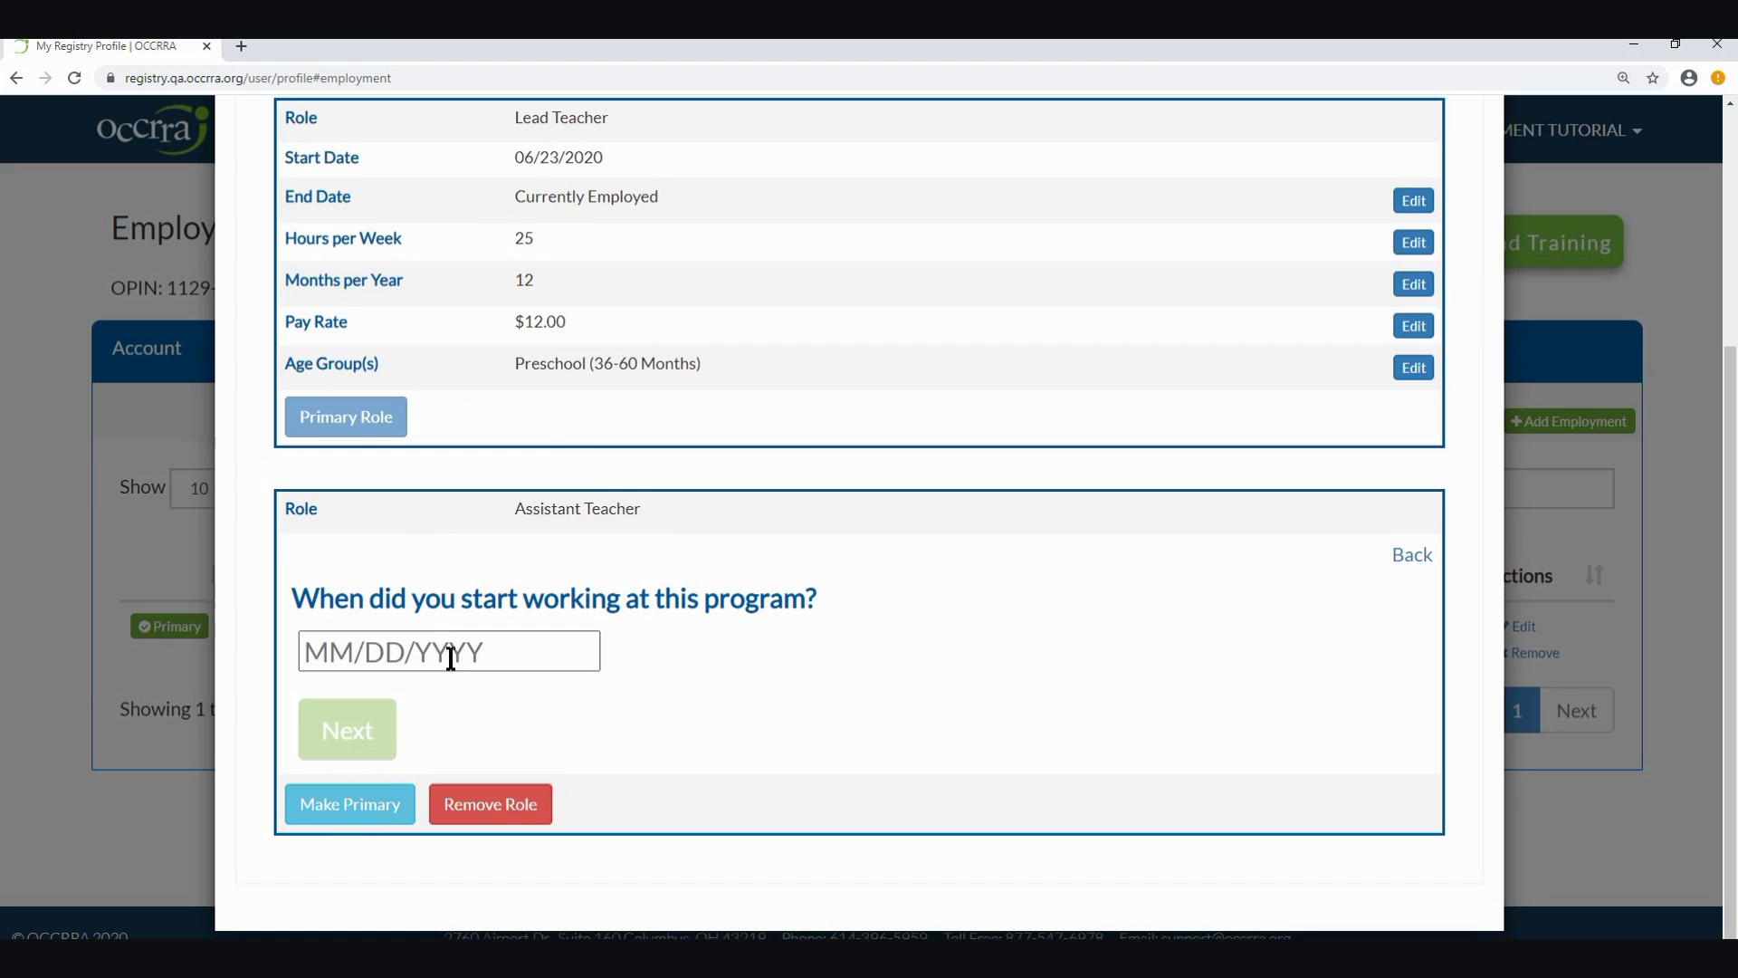
{"action": "left_click", "coordinate": [450, 652]}
{"action": "left_click", "coordinate": [428, 545]}
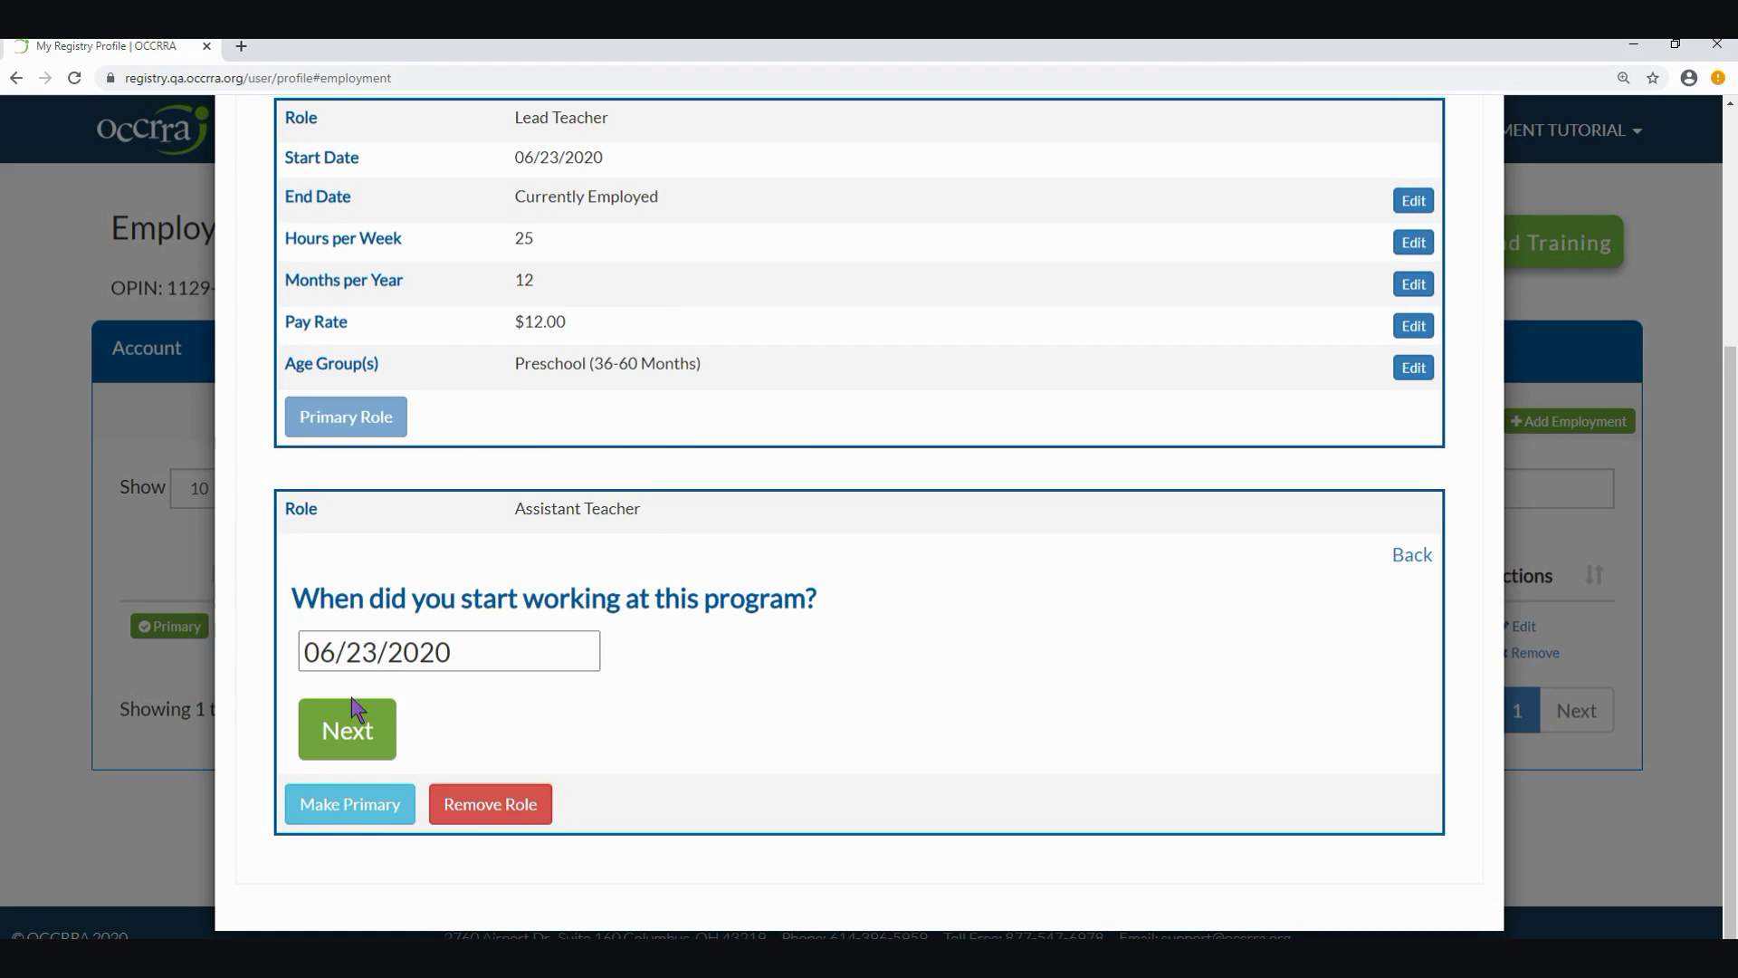
{"action": "left_click", "coordinate": [354, 730]}
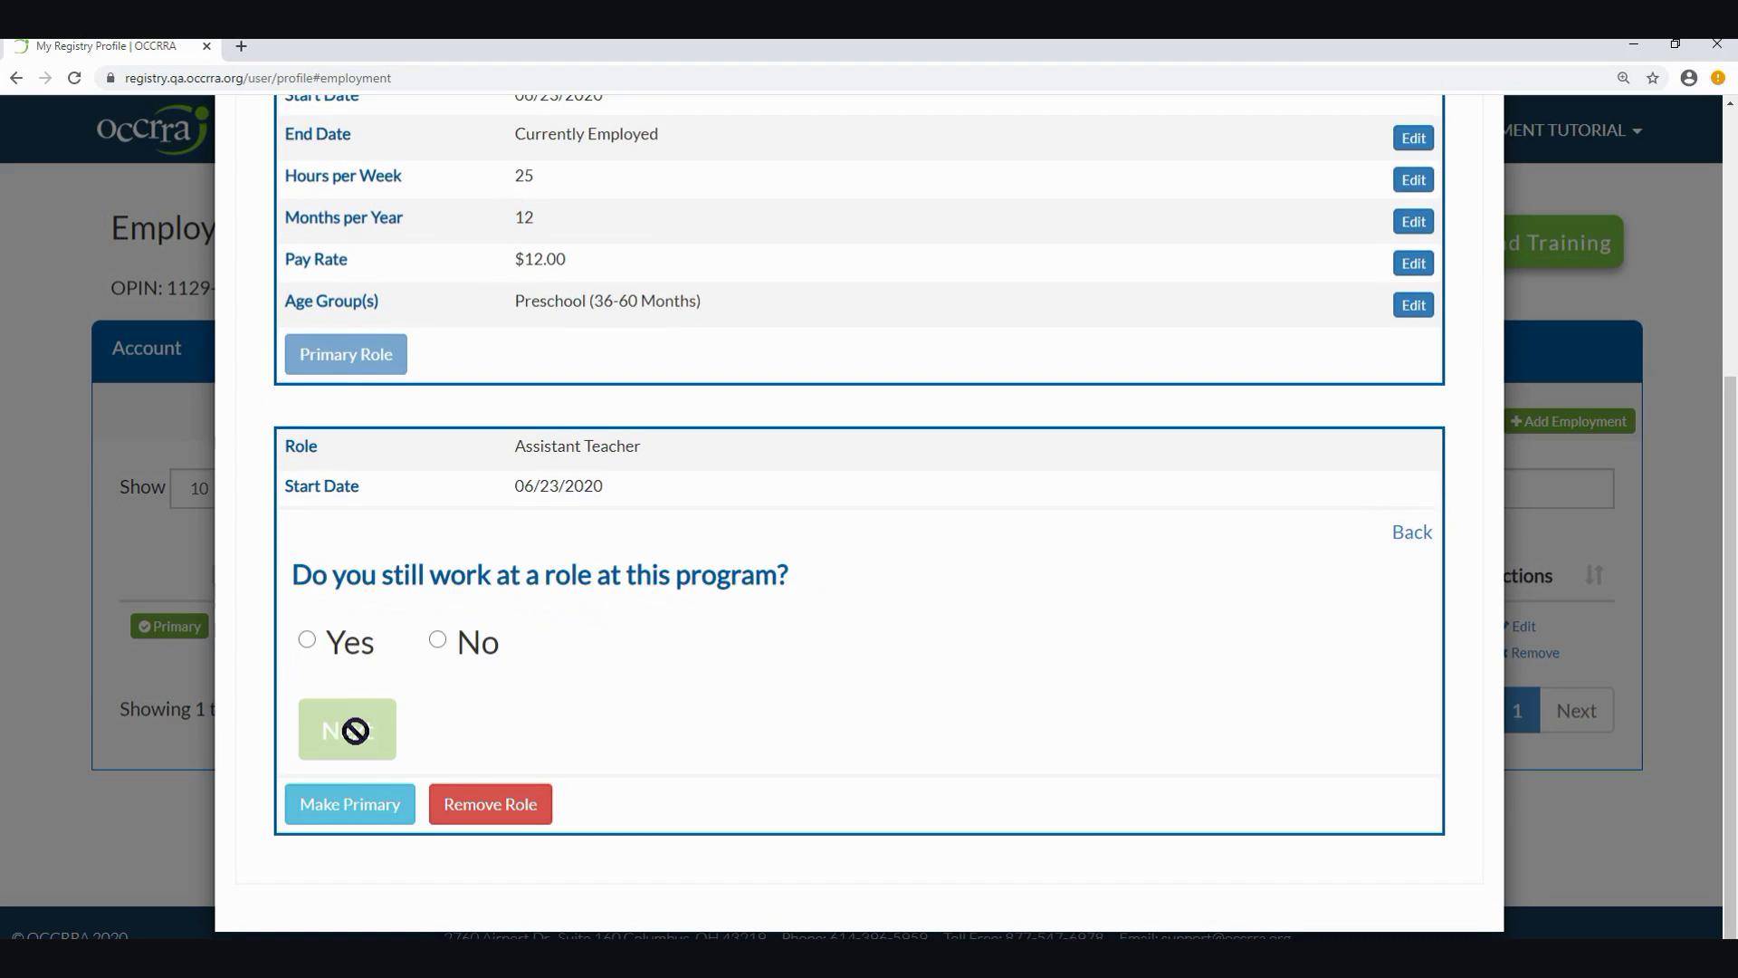
Mark the Assistant Teacher role as still held and record 15 hours per week for it.
{"action": "left_click", "coordinate": [343, 644]}
{"action": "left_click", "coordinate": [367, 750]}
{"action": "left_click", "coordinate": [428, 644]}
{"action": "type", "text": "15"}
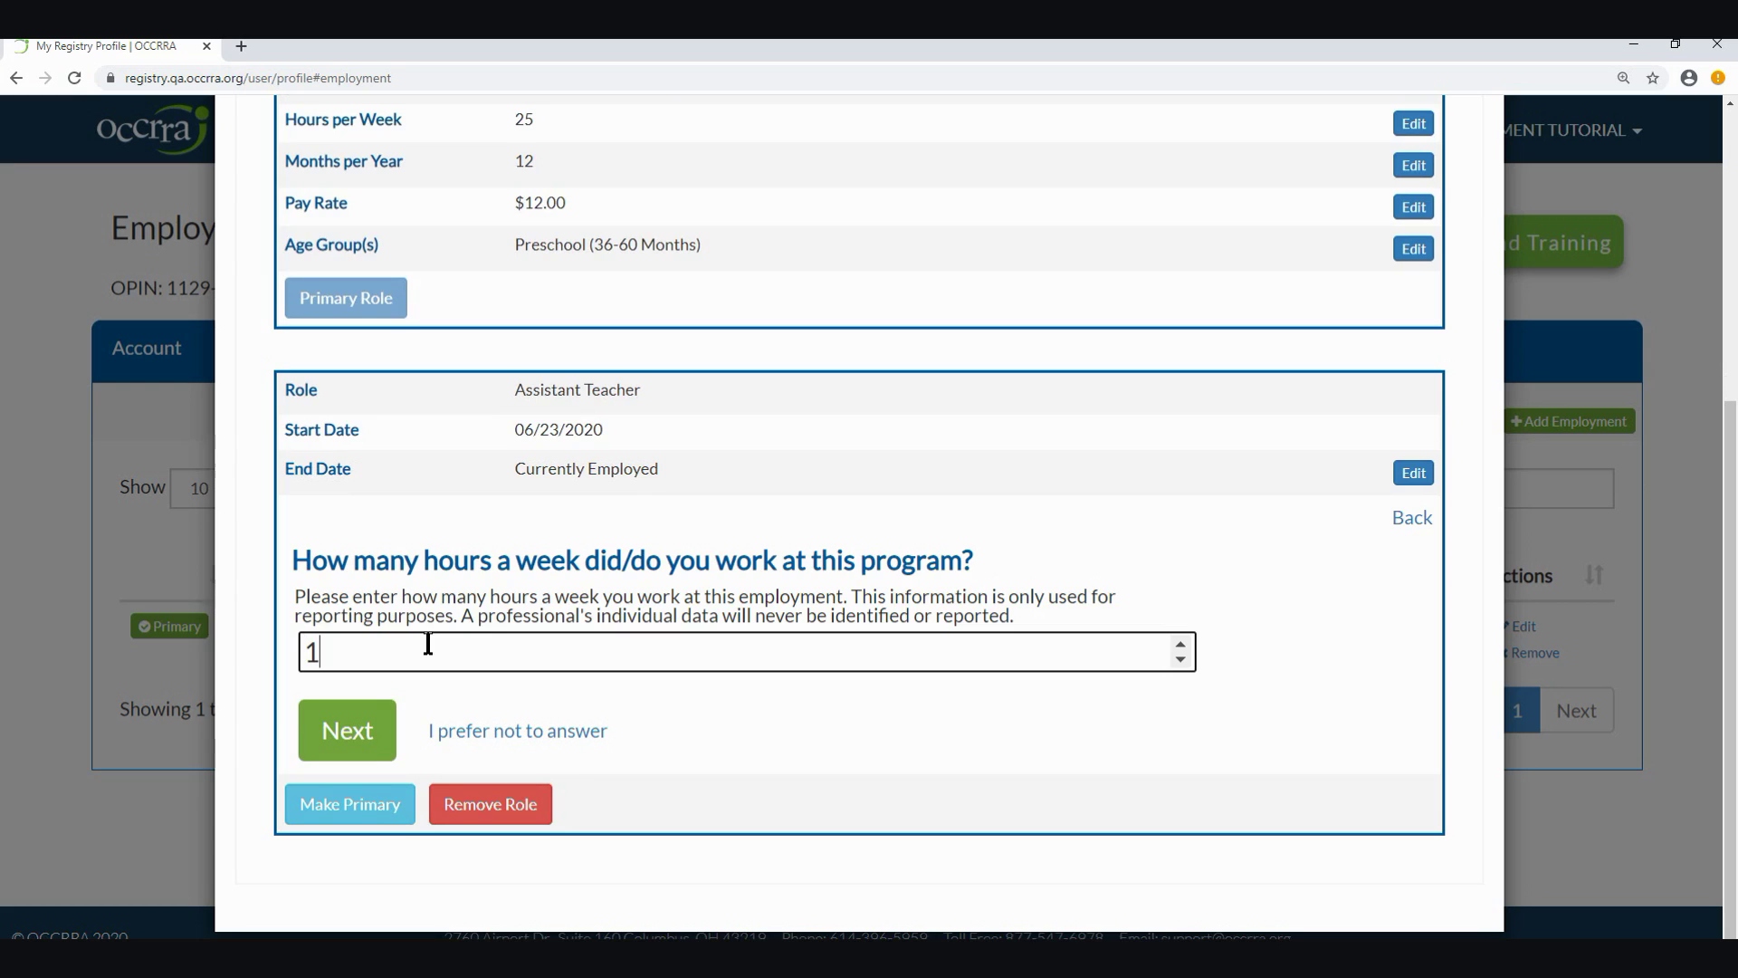
{"action": "left_click", "coordinate": [367, 727]}
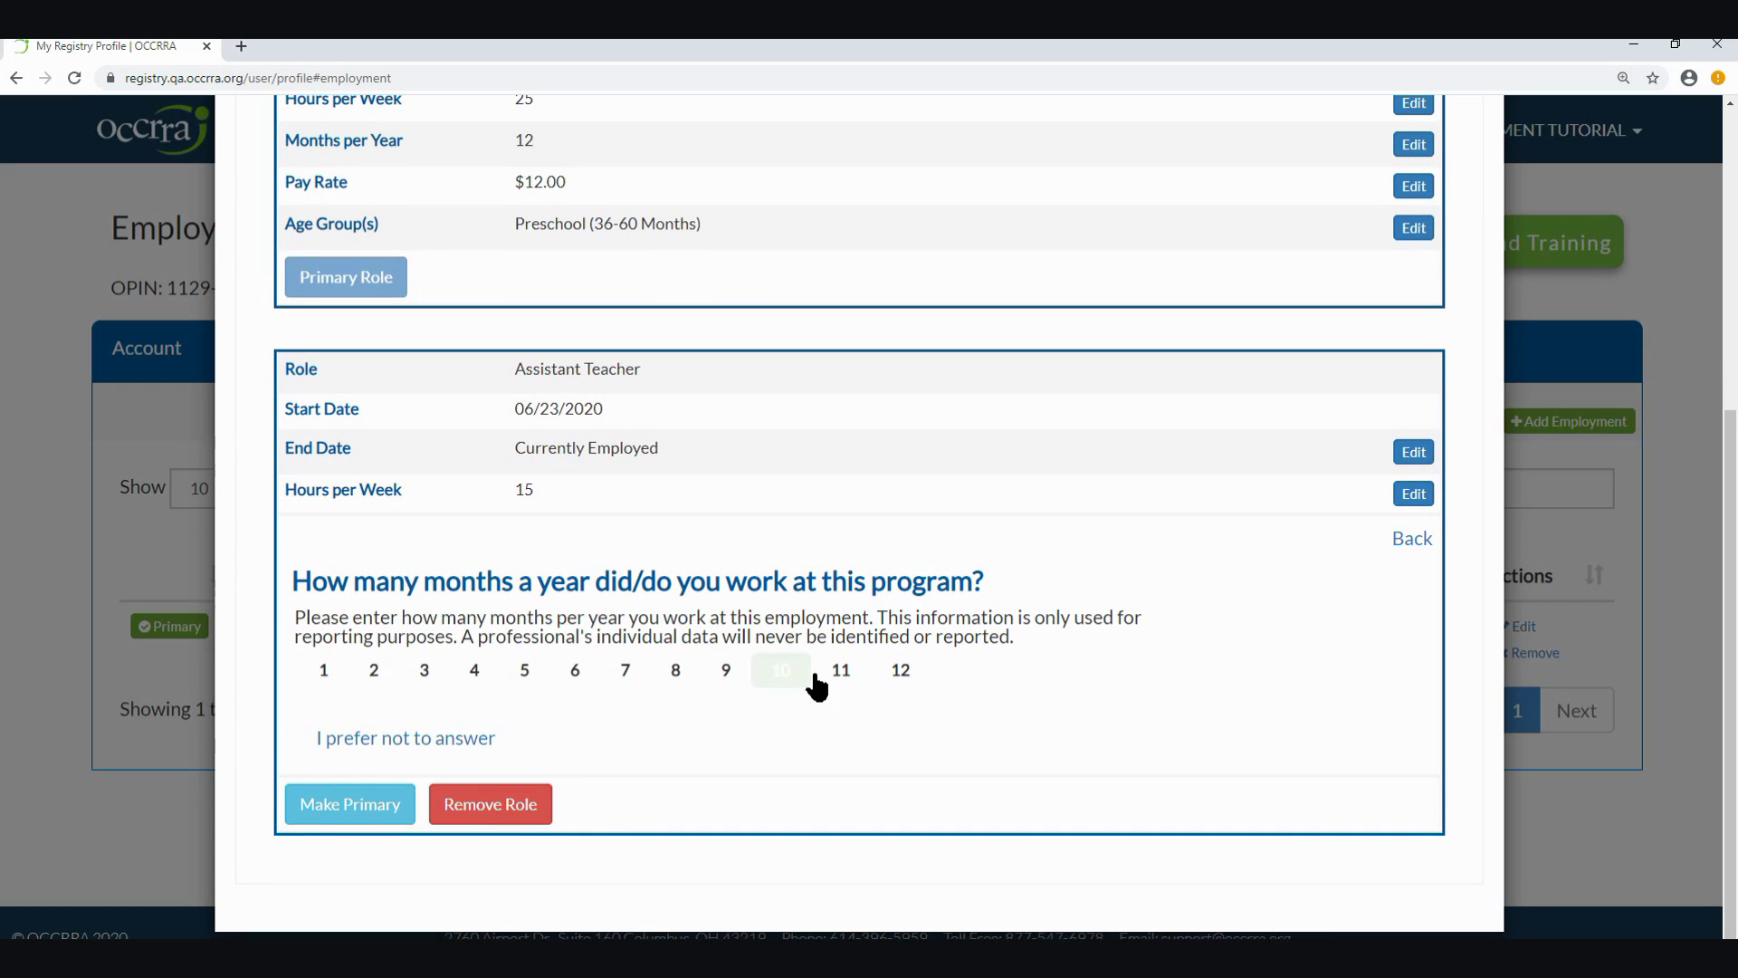
Record 12 months per year and an hourly wage of $12 for the Assistant Teacher role.
{"action": "left_click", "coordinate": [897, 685]}
{"action": "left_click", "coordinate": [494, 707]}
{"action": "type", "text": "12"}
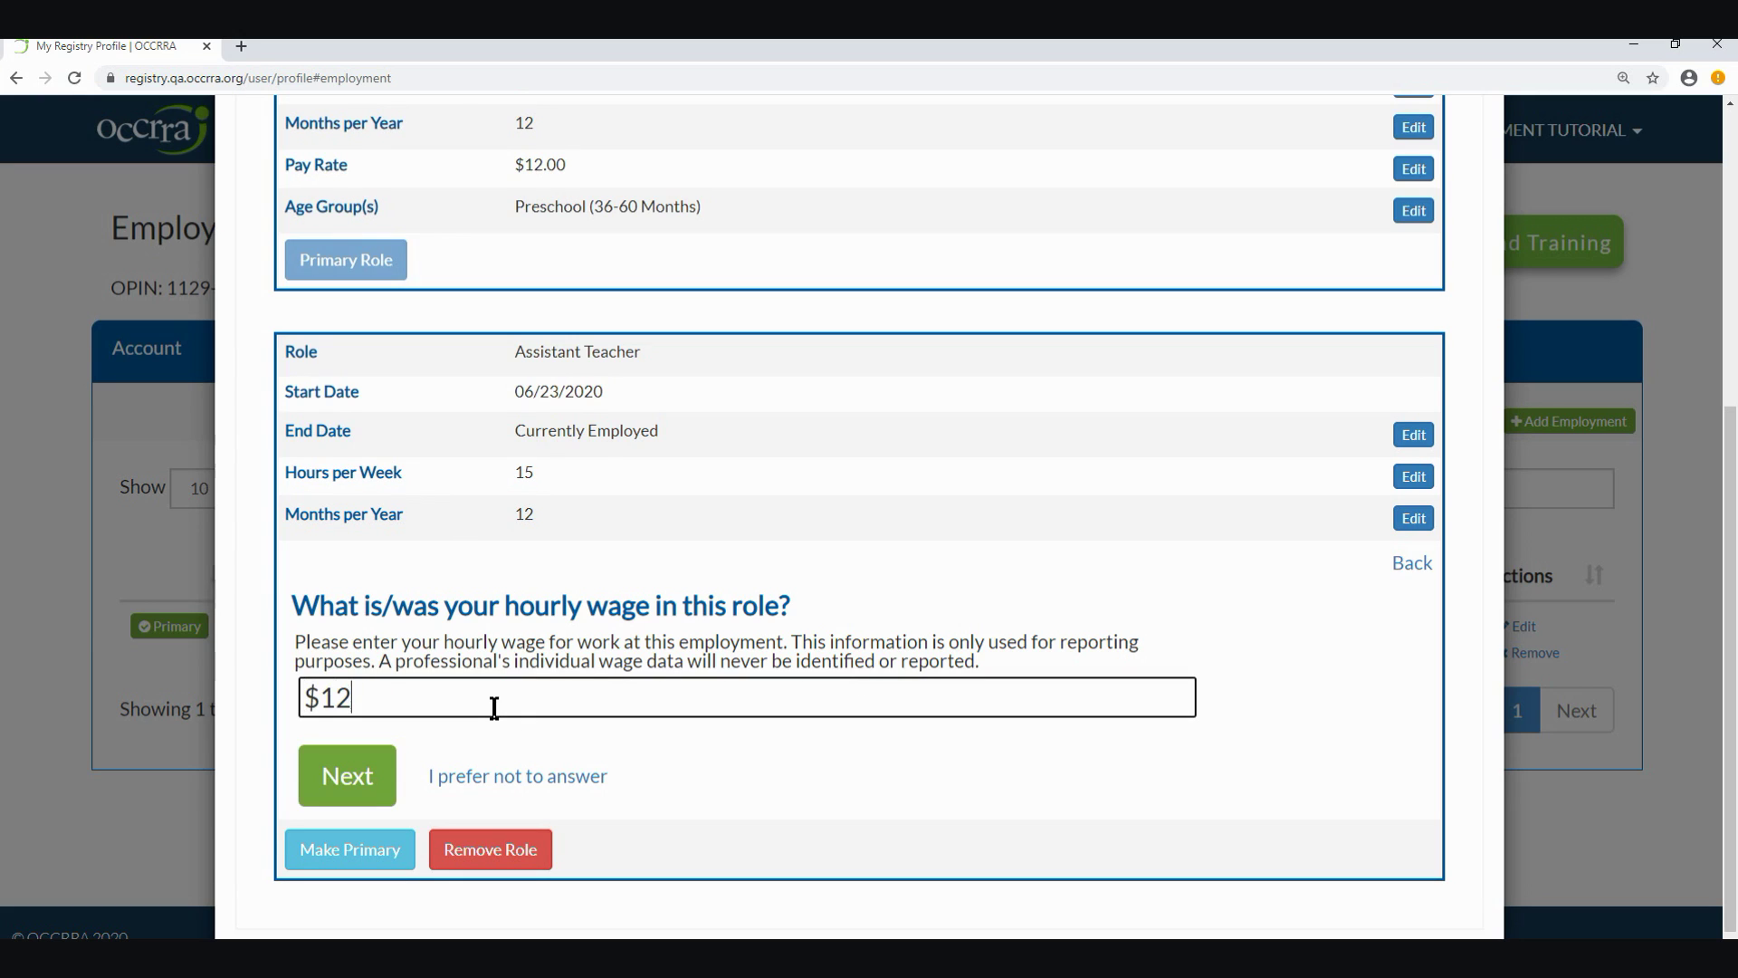
{"action": "left_click", "coordinate": [362, 776]}
Choose Infant (0-17 Months) as the Assistant Teacher role's primary age group and submit it.
{"action": "scroll", "coordinate": [532, 749], "scroll_direction": "down", "scroll_amount": 1}
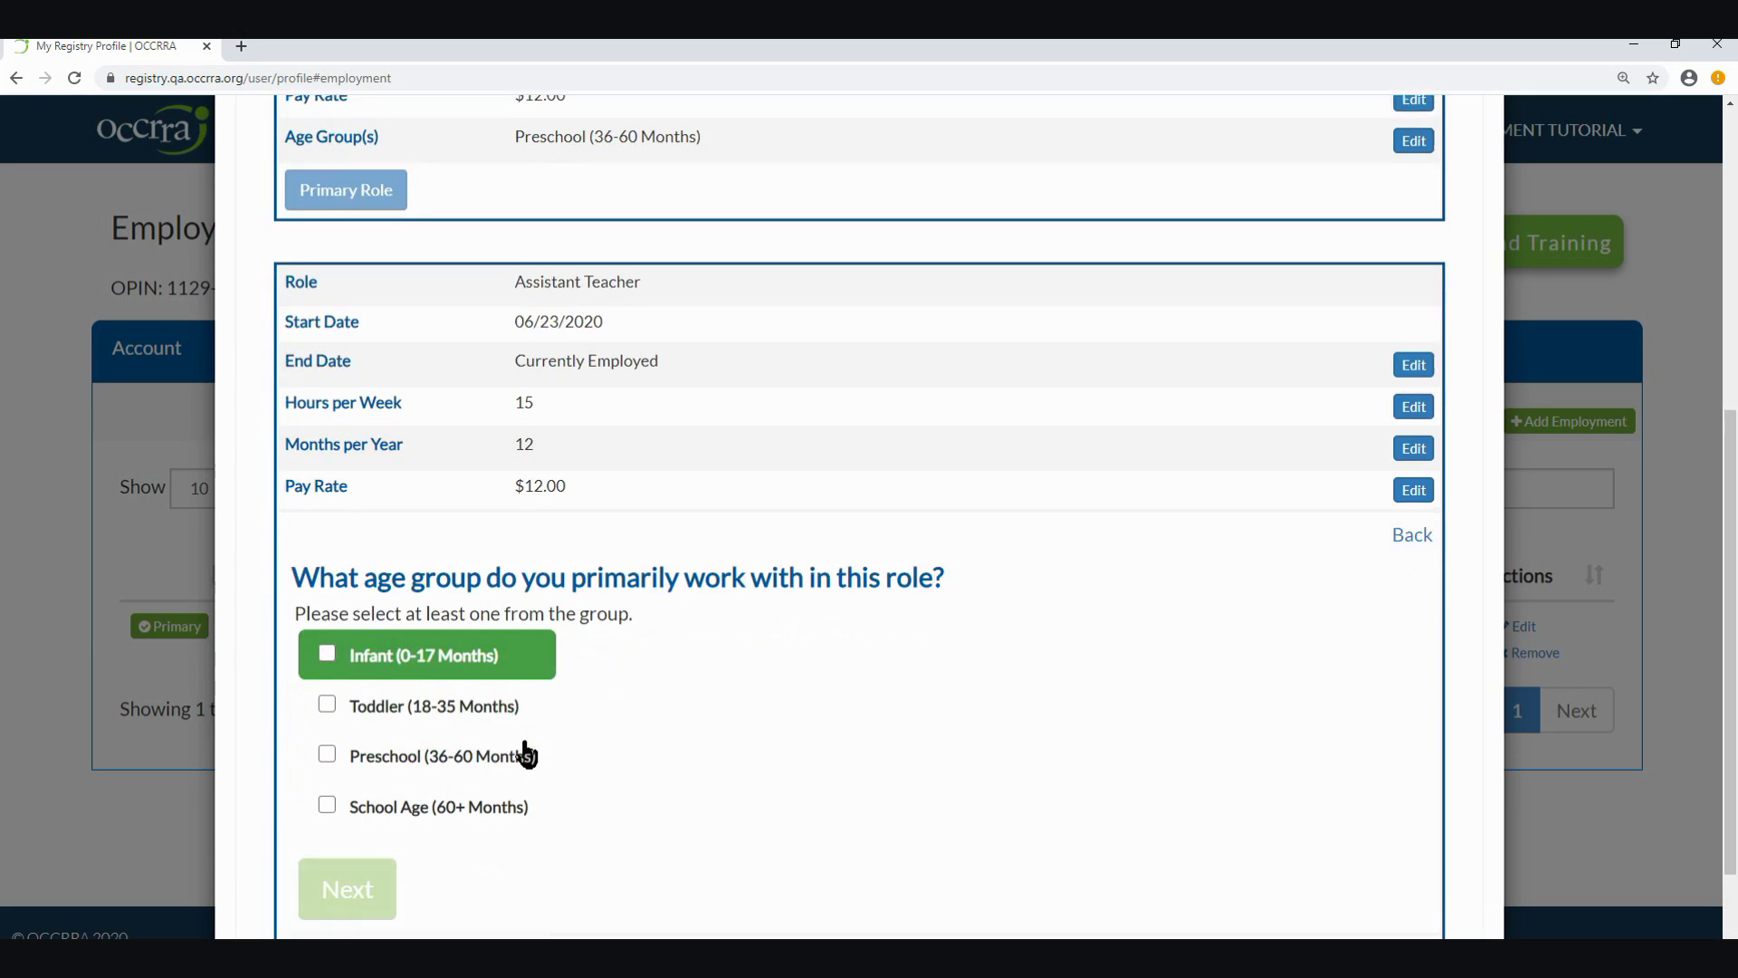
{"action": "left_click", "coordinate": [453, 645]}
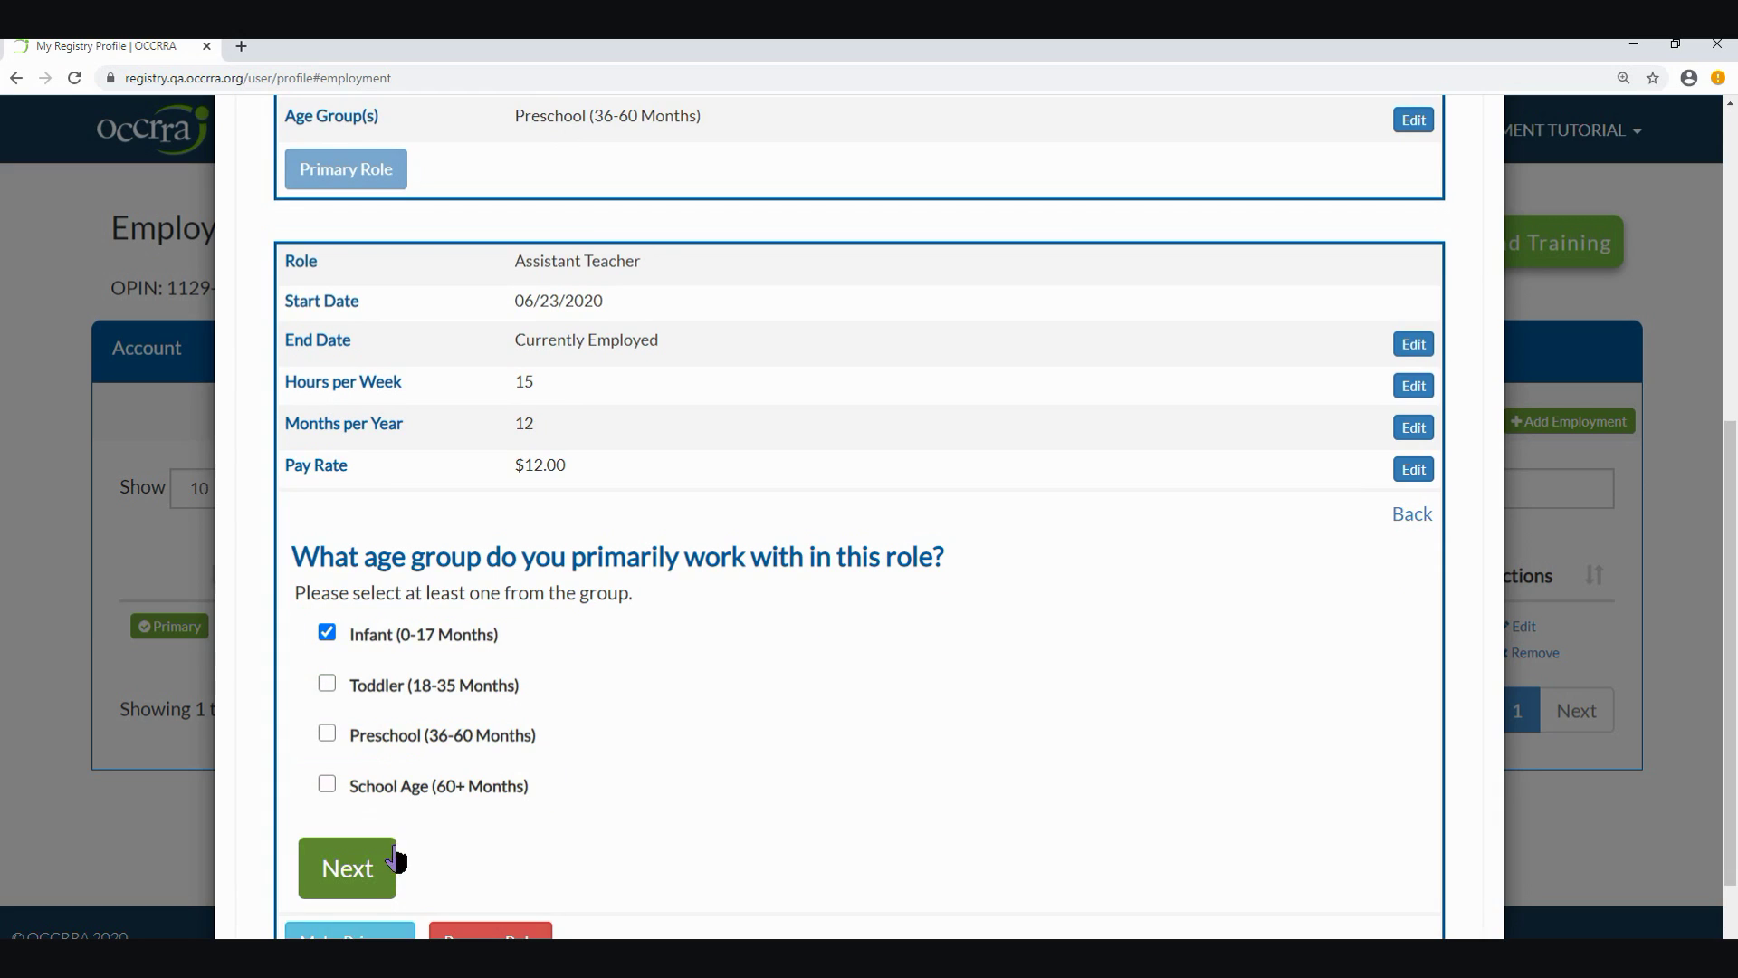
{"action": "left_click", "coordinate": [371, 871]}
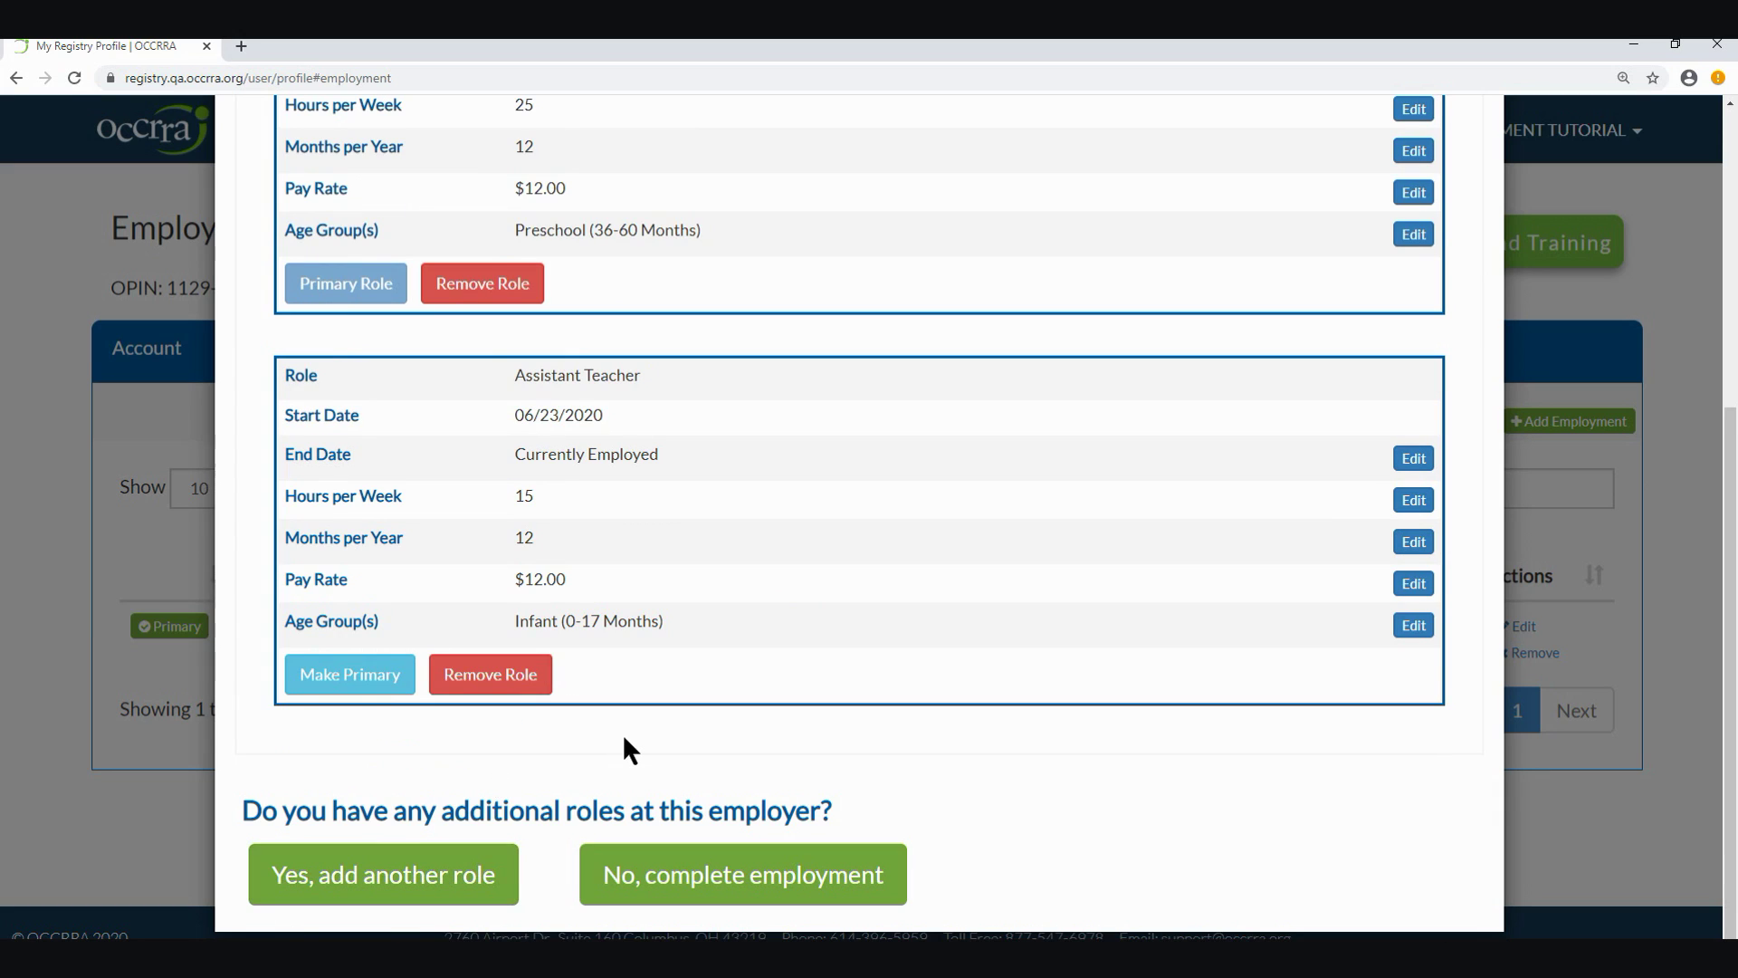
Review the details of both roles and complete the employment without adding another role.
{"action": "scroll", "coordinate": [622, 750], "scroll_direction": "up", "scroll_amount": 4}
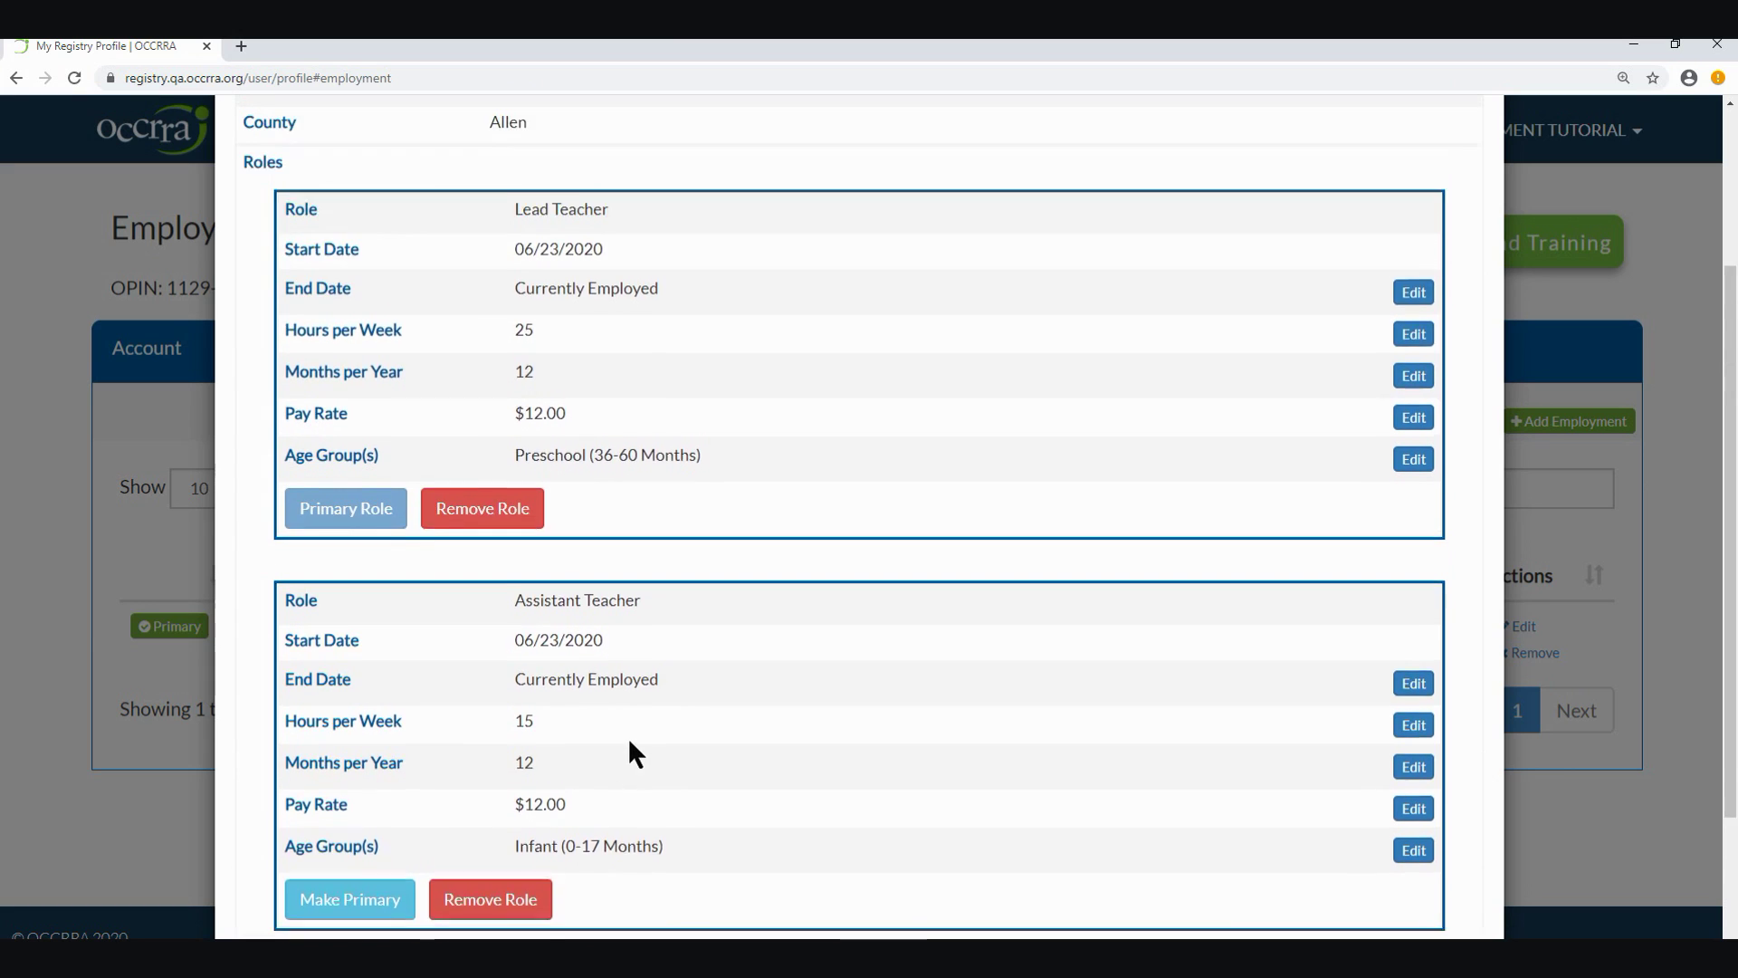
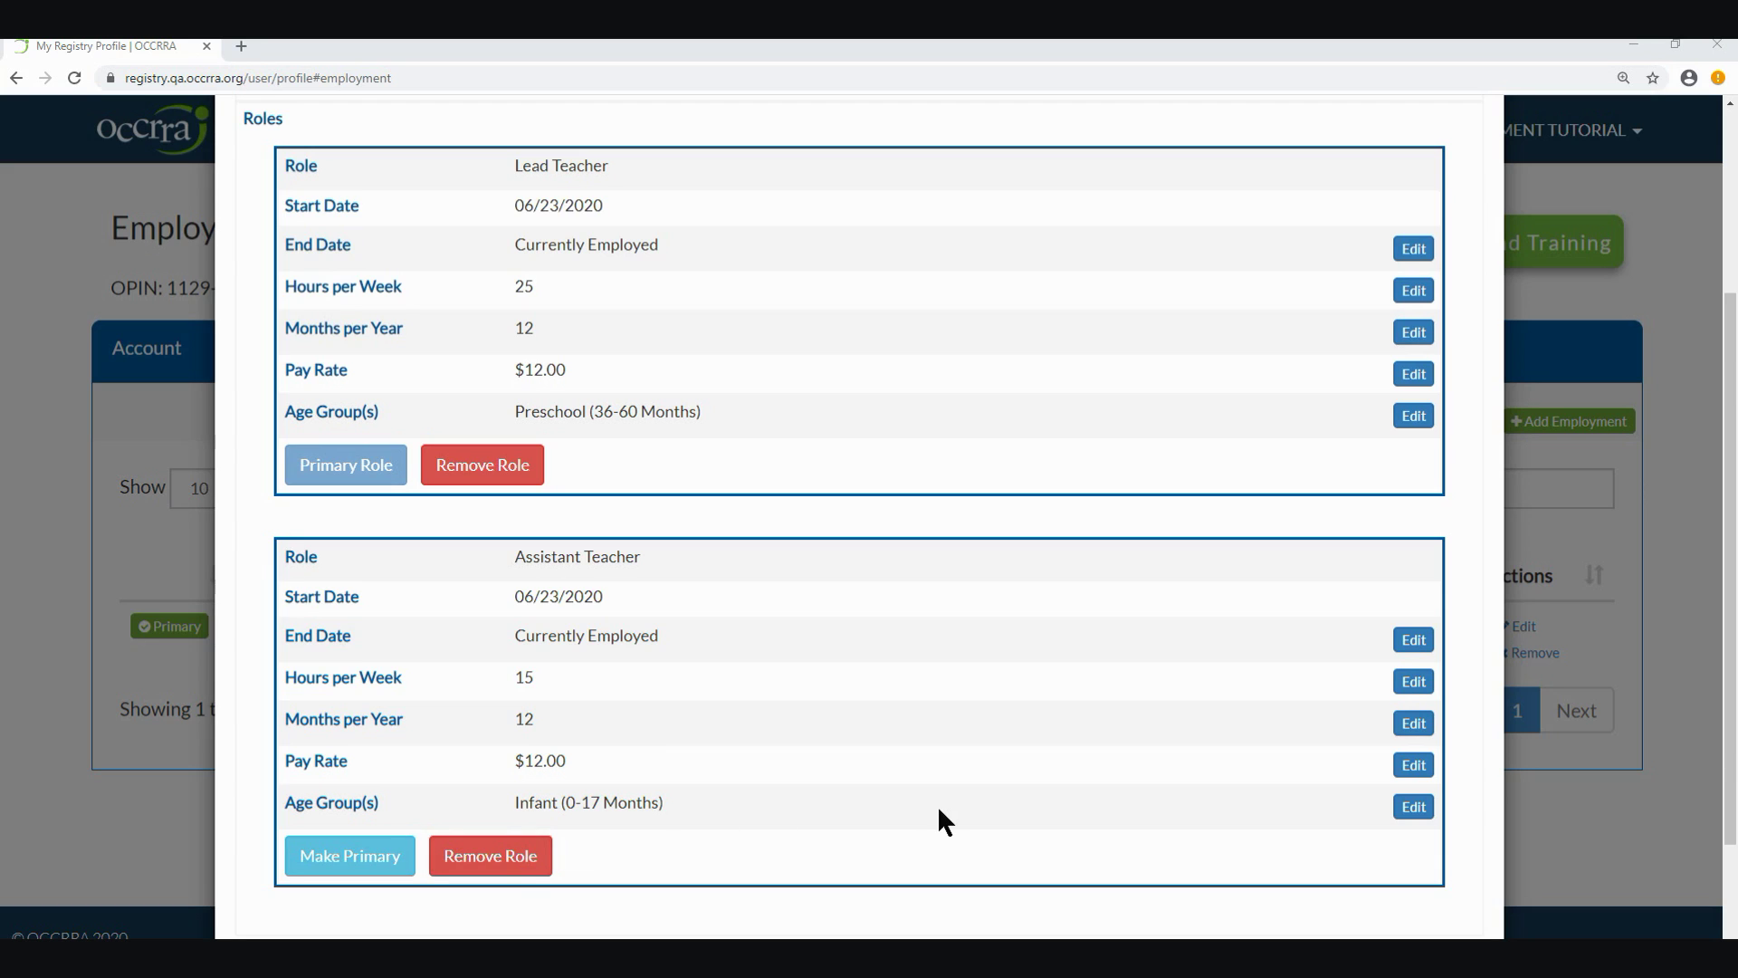
{"action": "scroll", "coordinate": [936, 806], "scroll_direction": "up", "scroll_amount": 2}
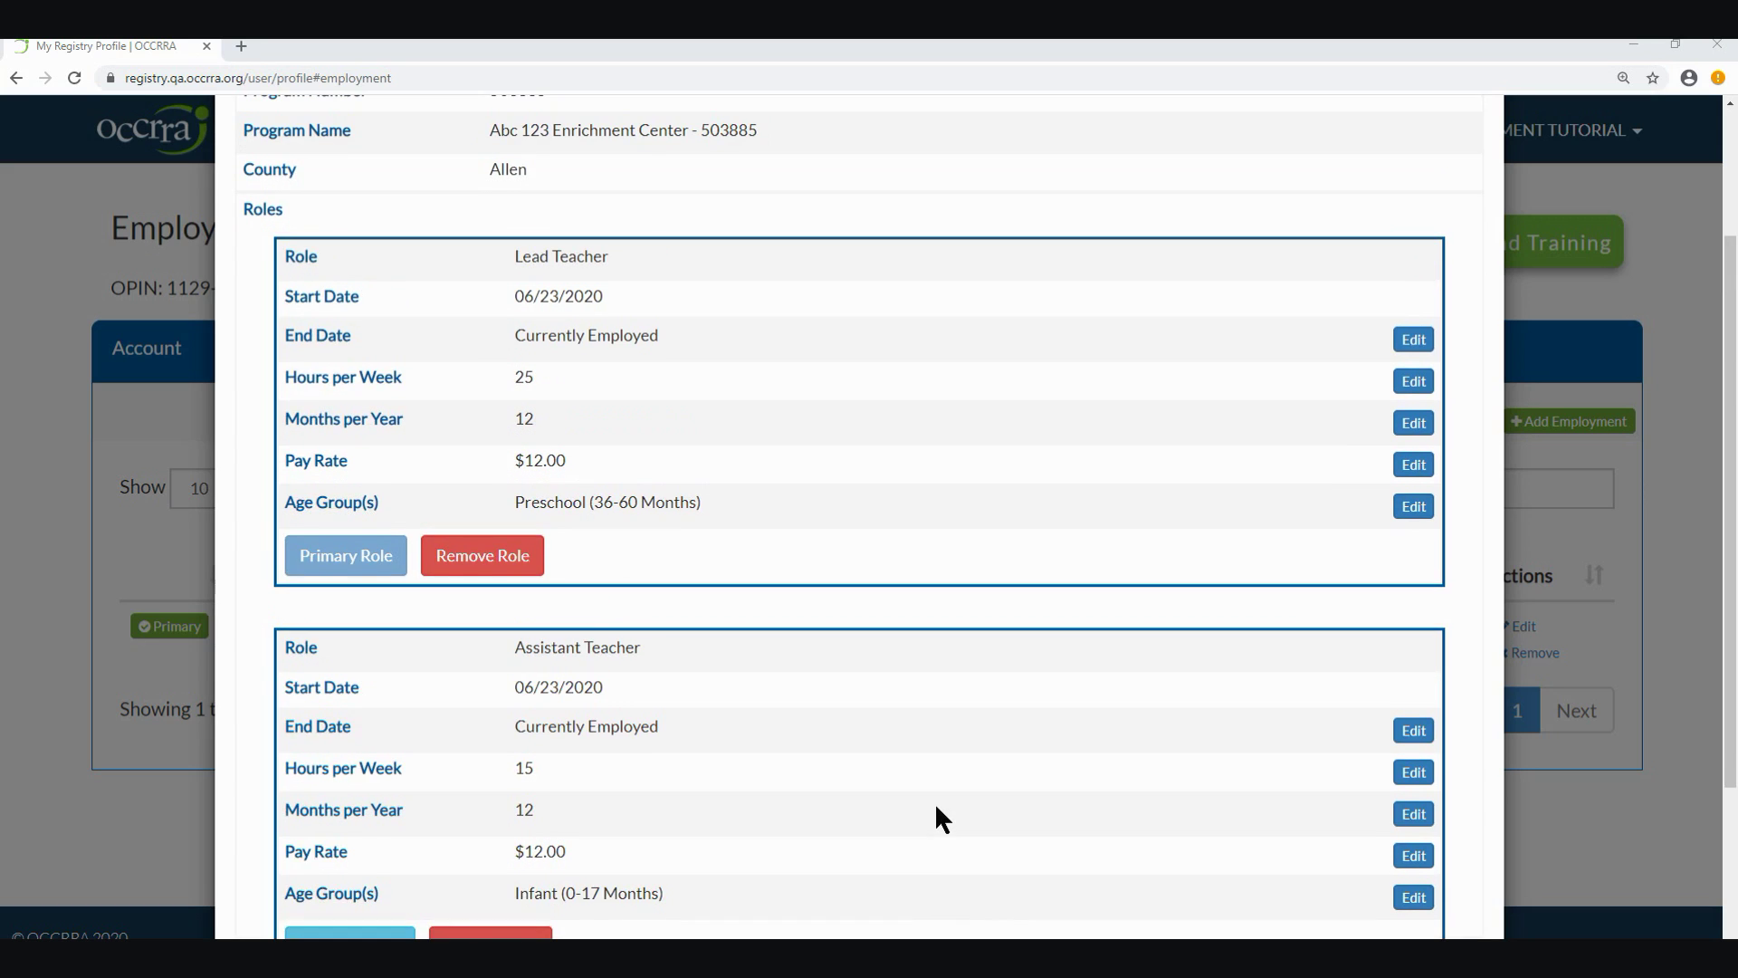
{"action": "scroll", "coordinate": [936, 808], "scroll_direction": "up", "scroll_amount": 1}
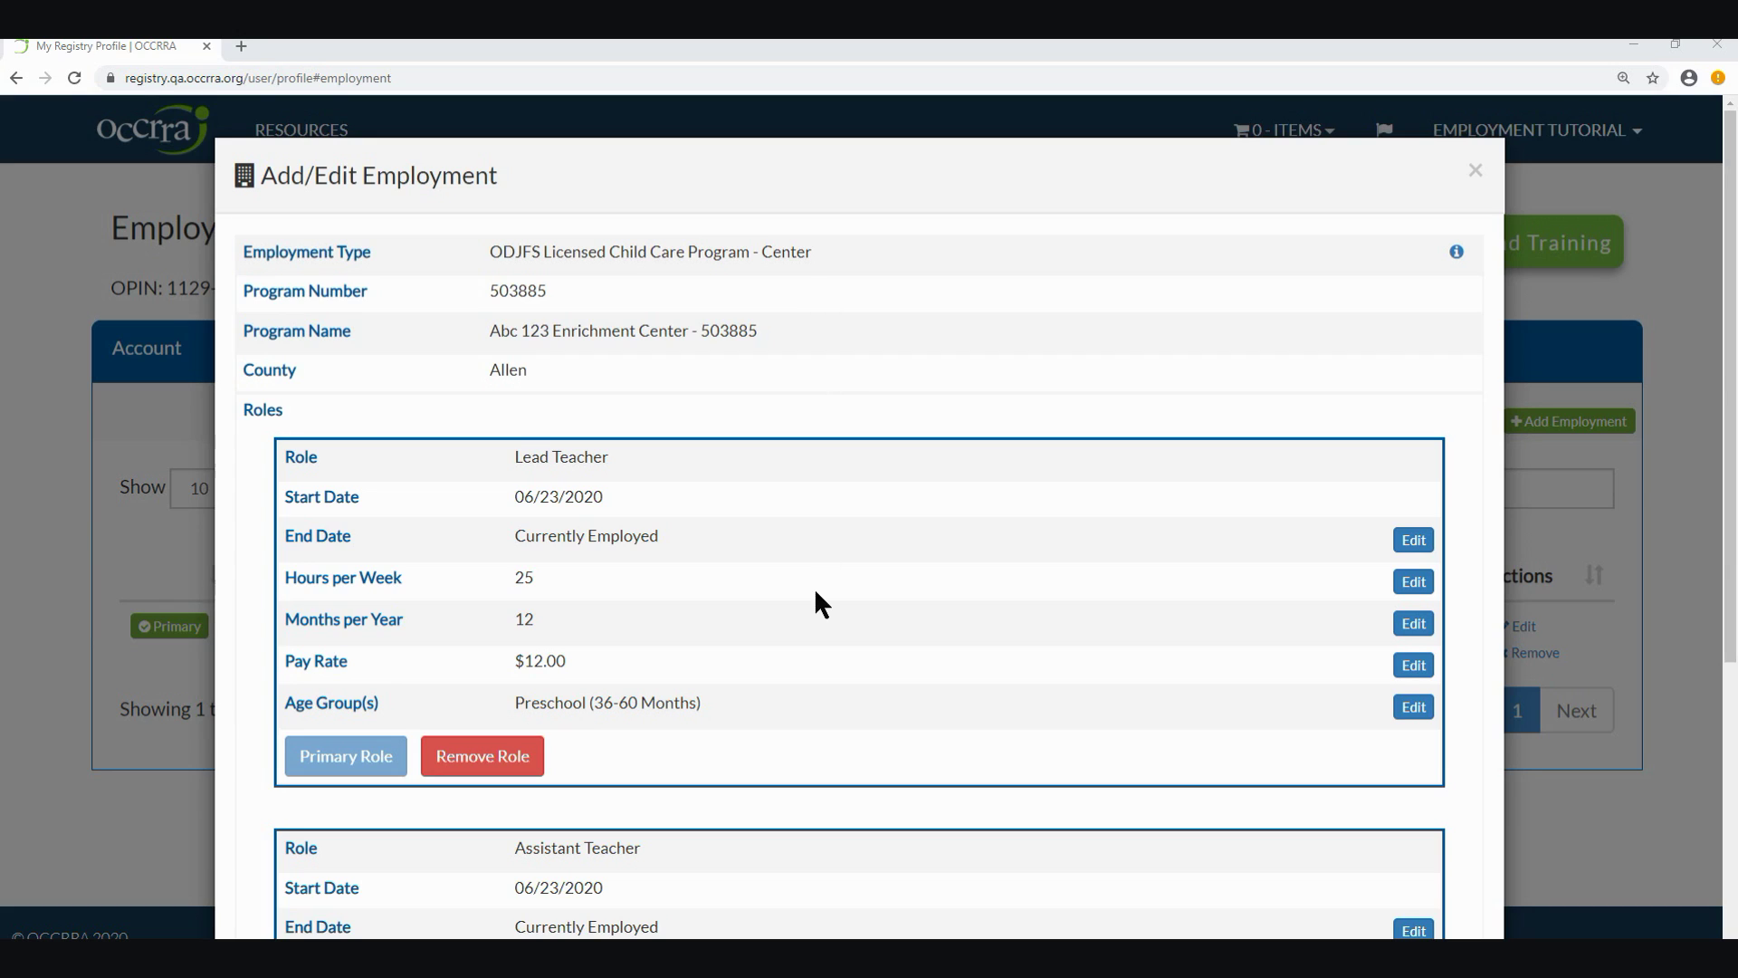
{"action": "scroll", "coordinate": [813, 589], "scroll_direction": "down", "scroll_amount": 2}
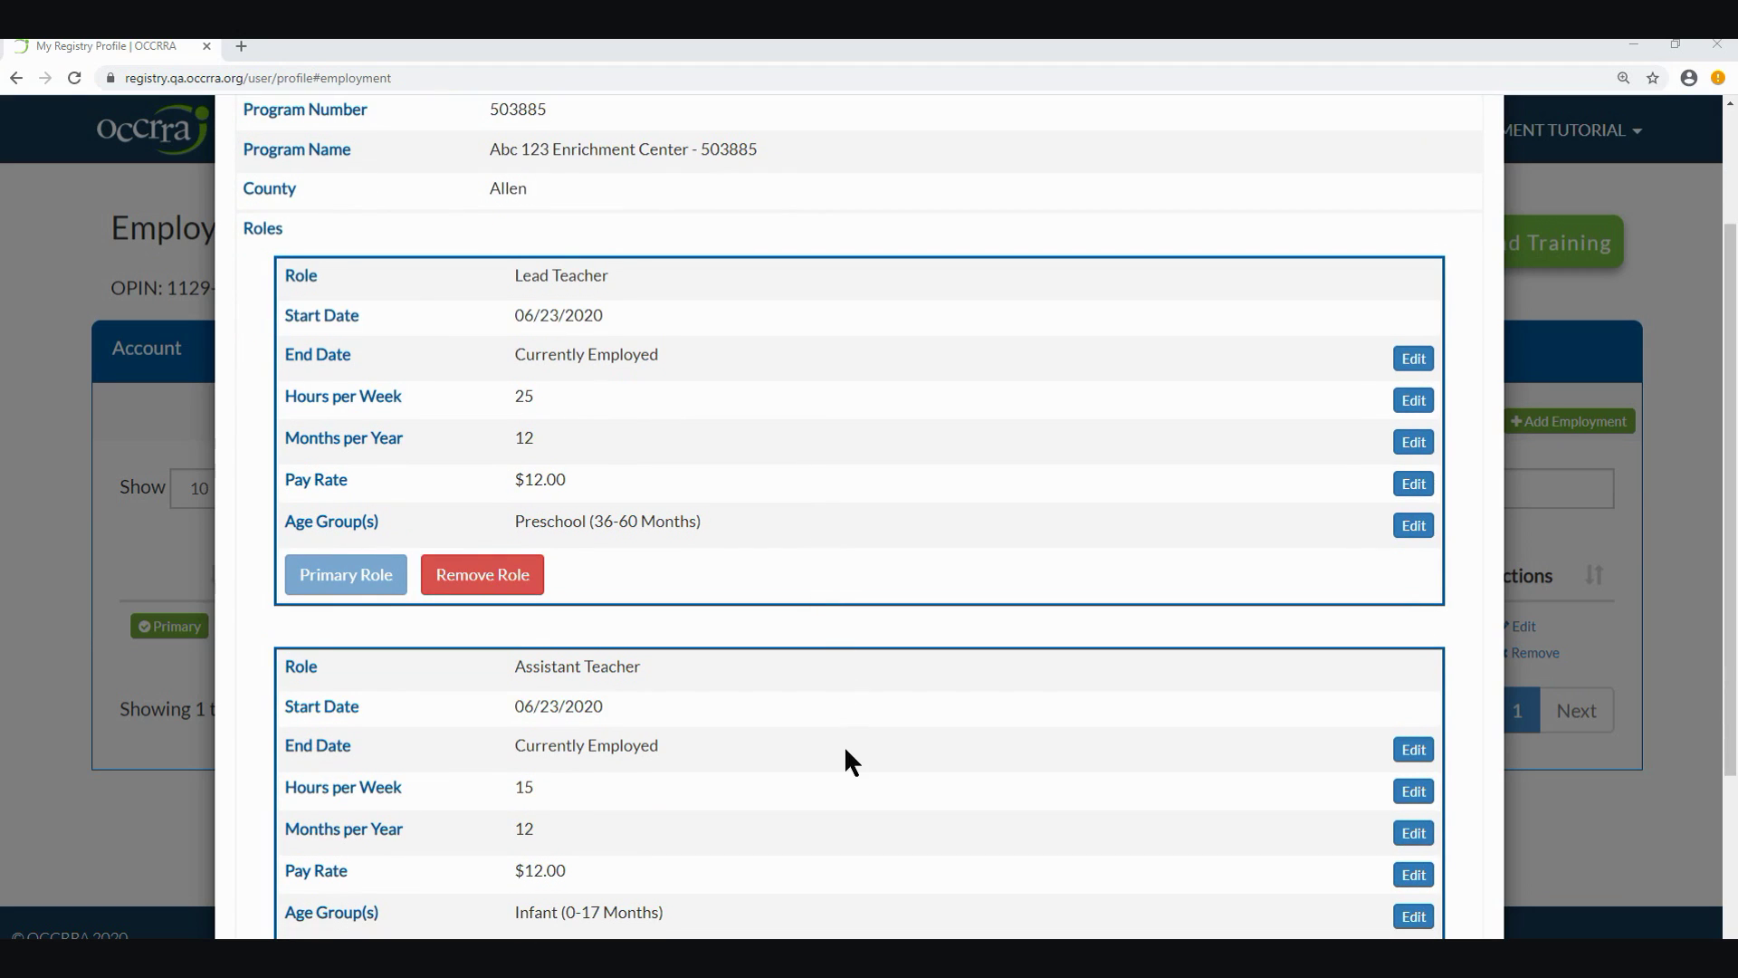
{"action": "scroll", "coordinate": [845, 751], "scroll_direction": "down", "scroll_amount": 2}
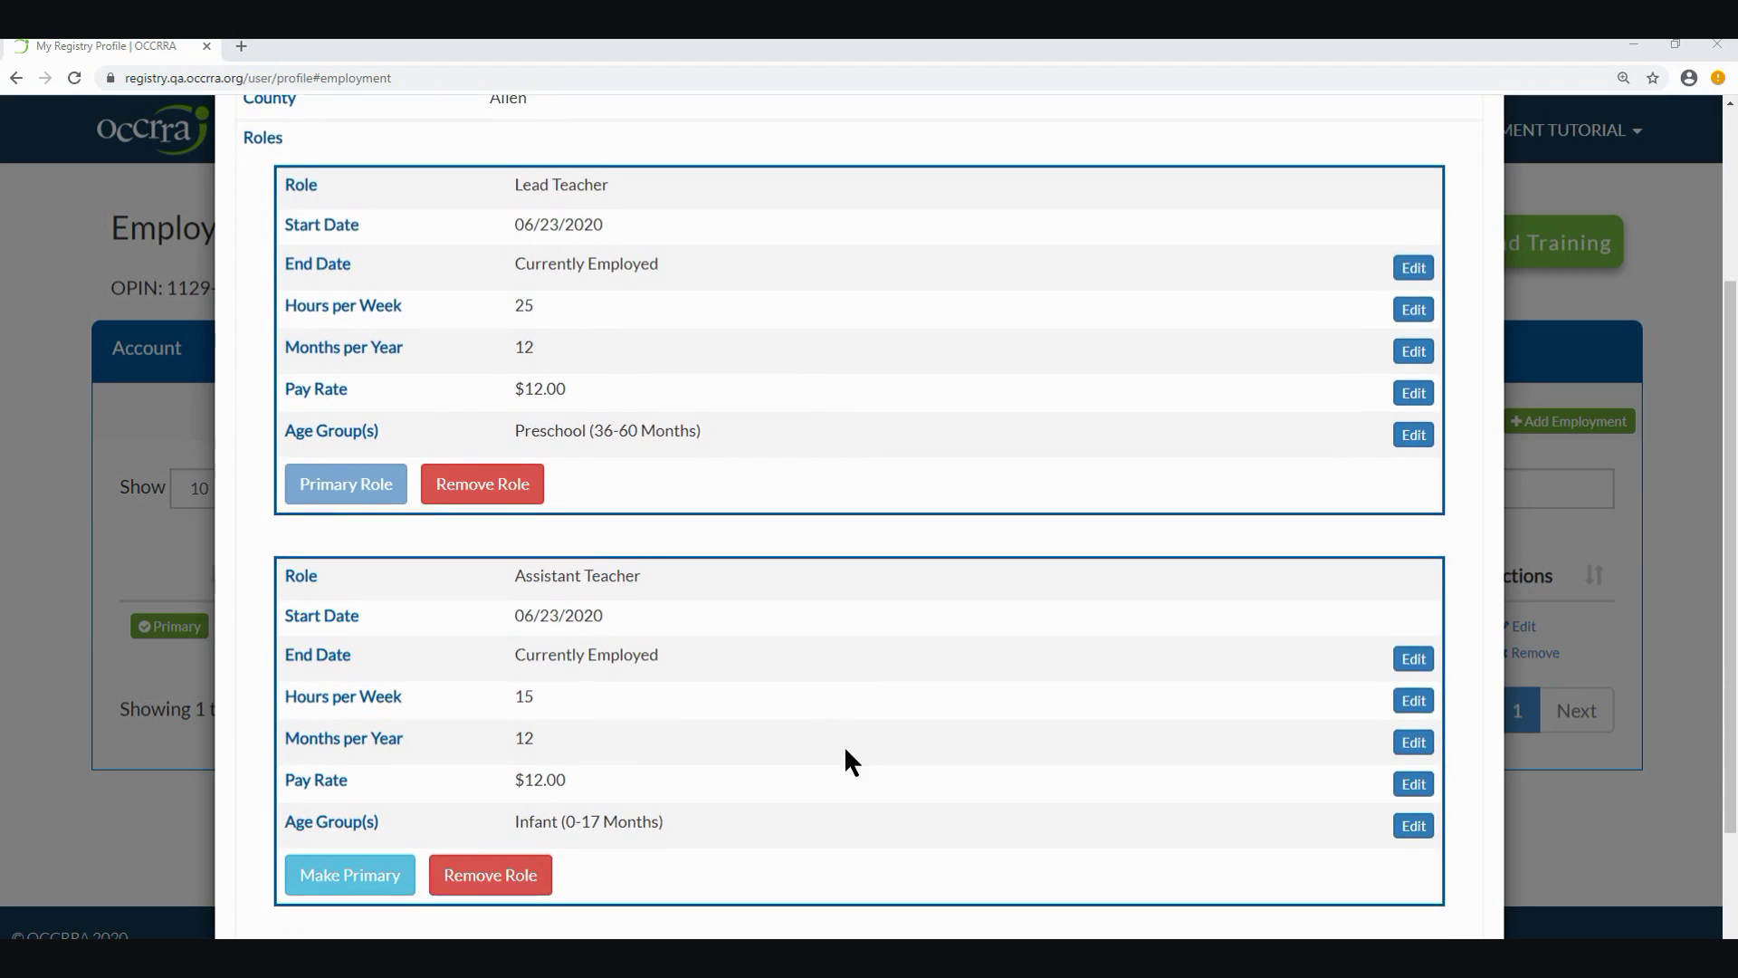
{"action": "scroll", "coordinate": [833, 769], "scroll_direction": "down", "scroll_amount": 1}
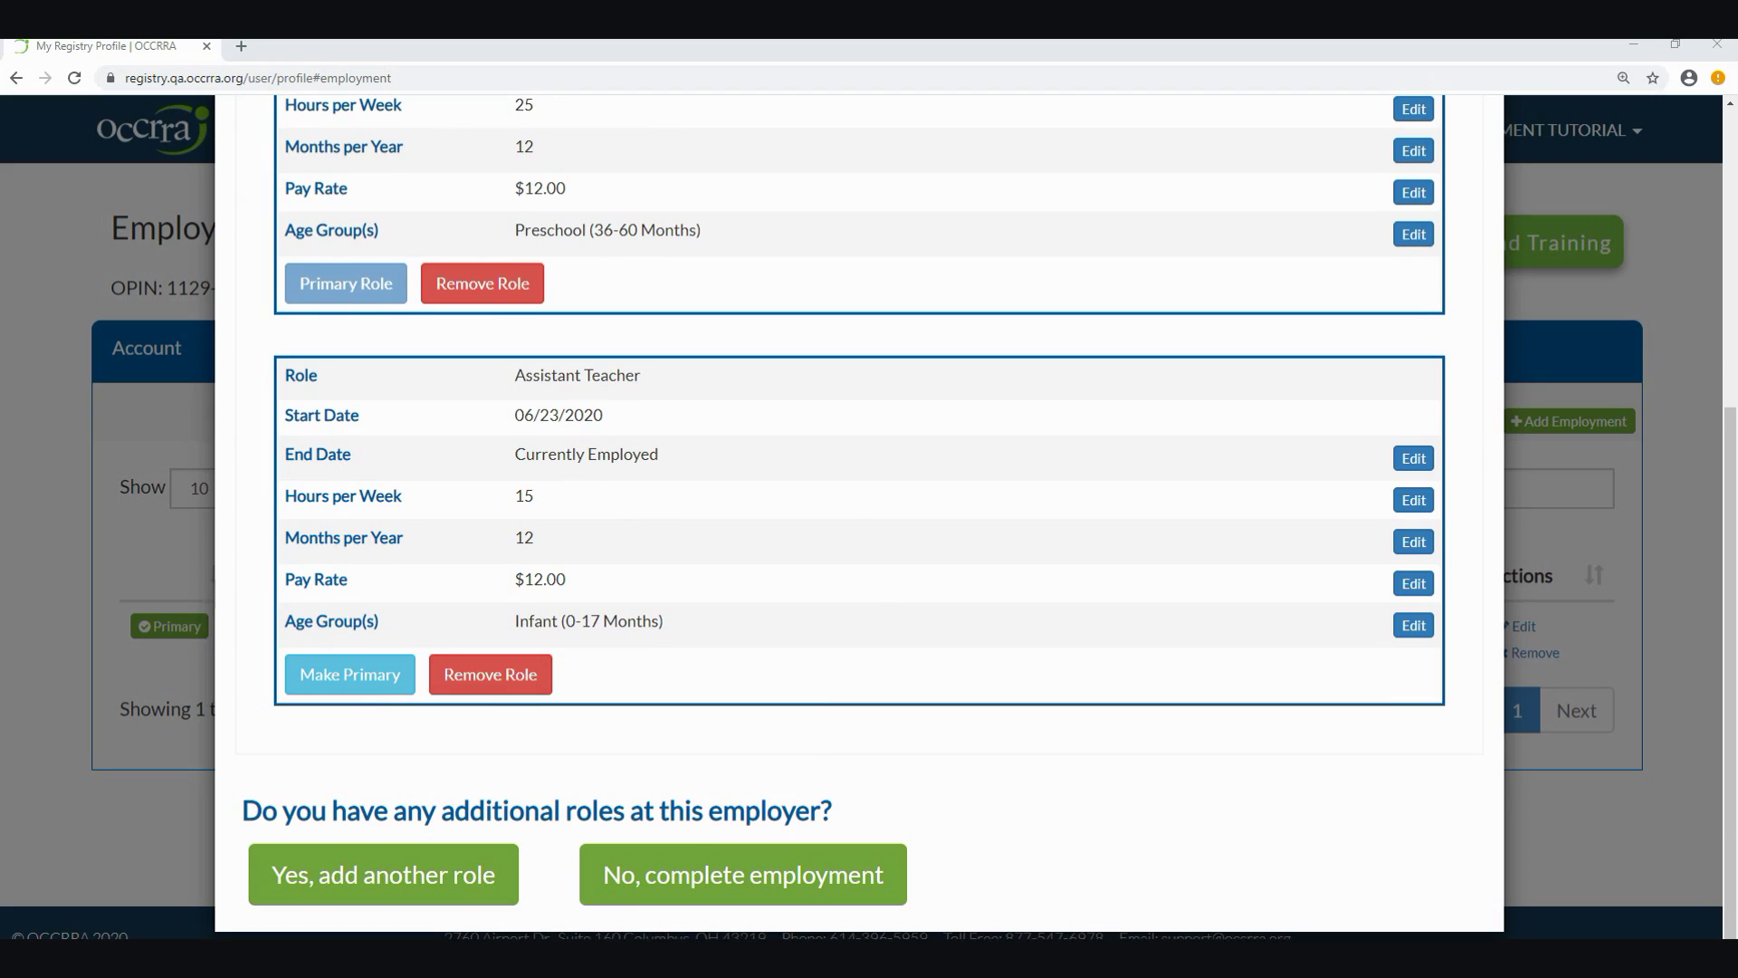
{"action": "left_click", "coordinate": [730, 871]}
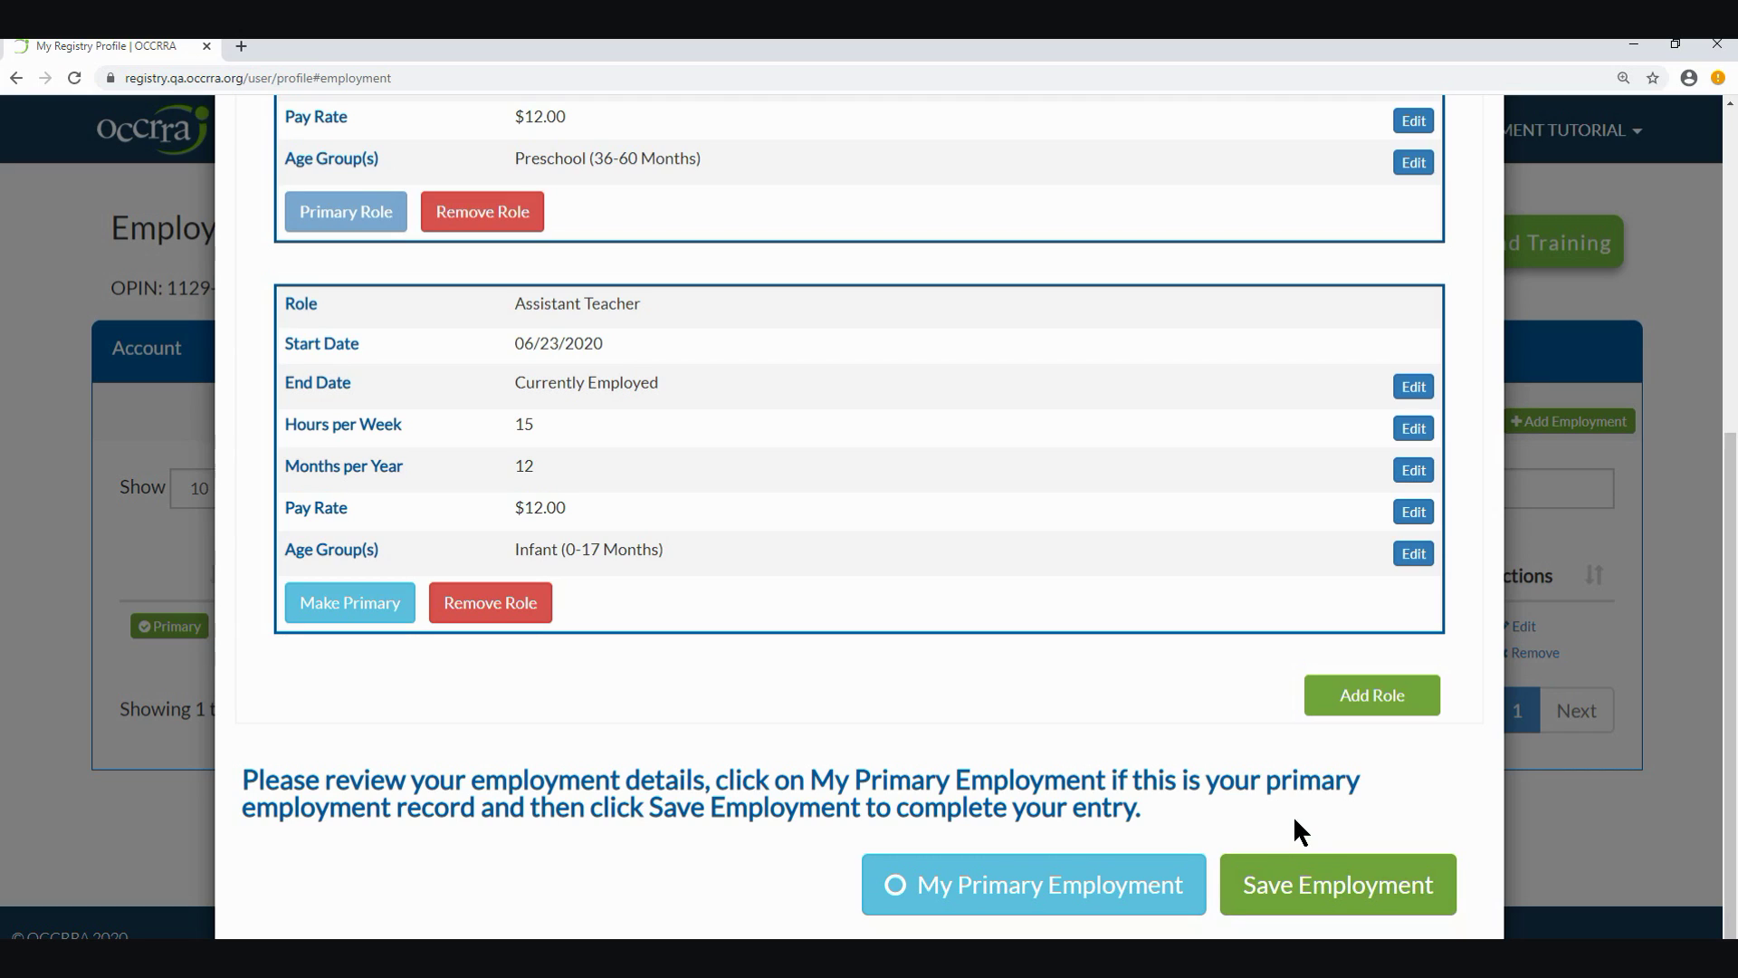
Mark the Abc 123 Enrichment Center record as the primary employment and save it.
{"action": "left_click", "coordinate": [1047, 898]}
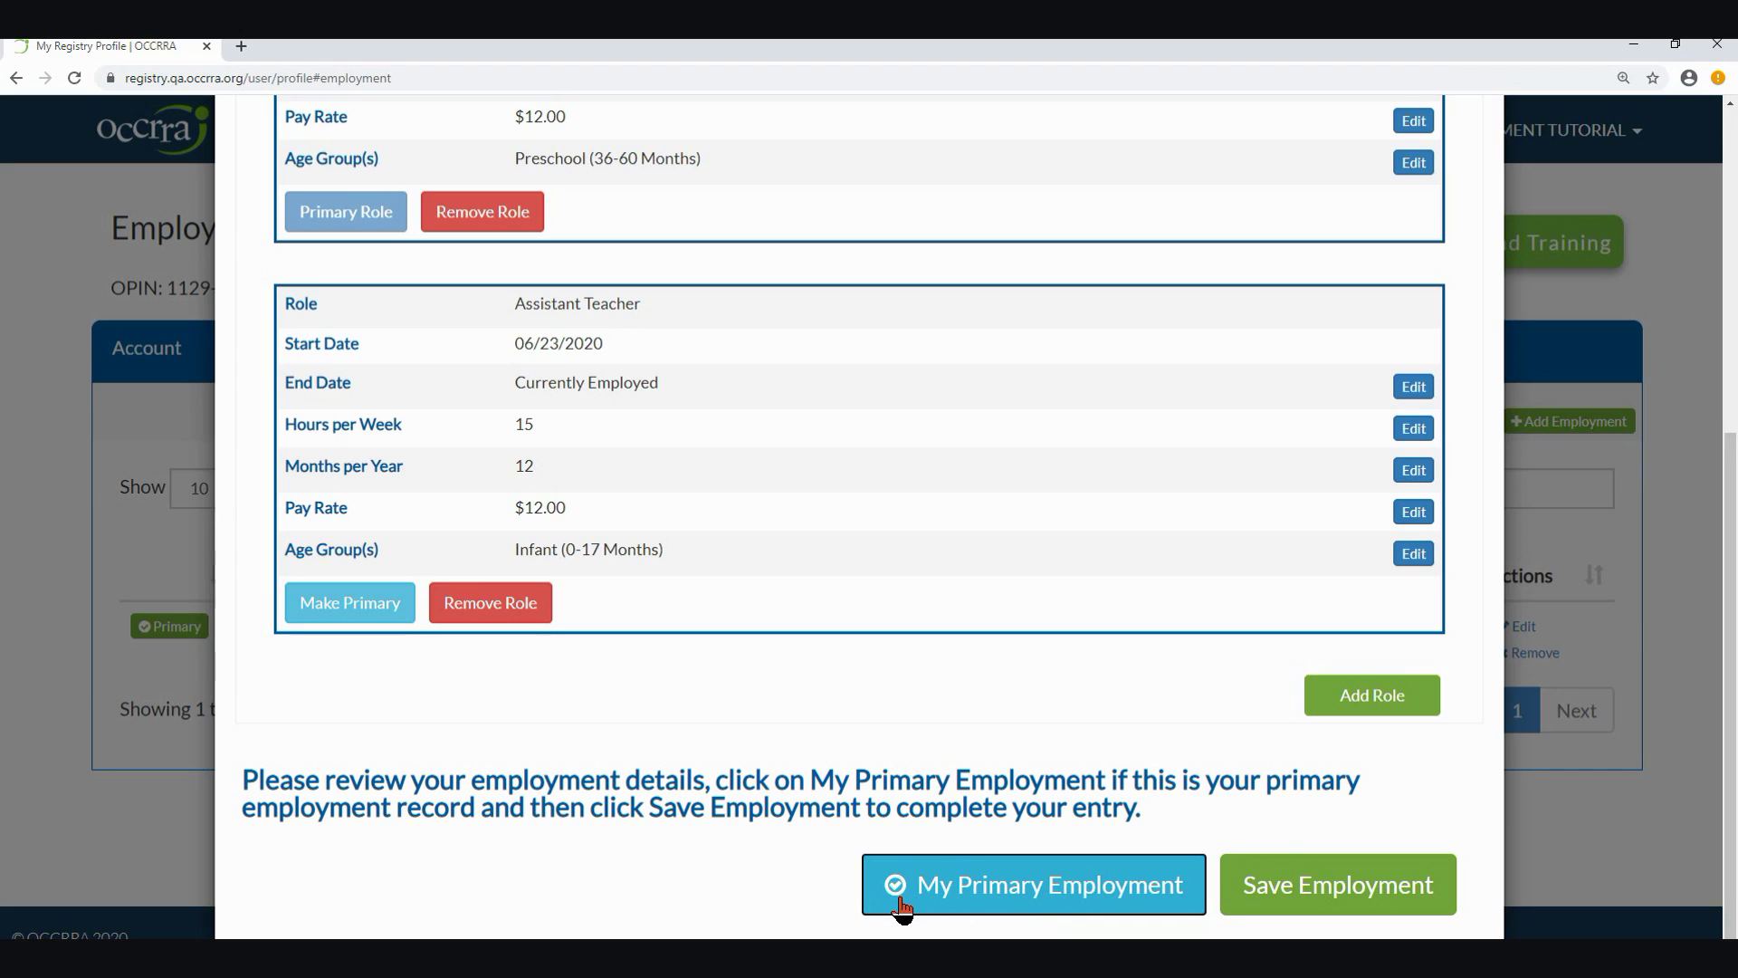
{"action": "left_click", "coordinate": [1338, 892]}
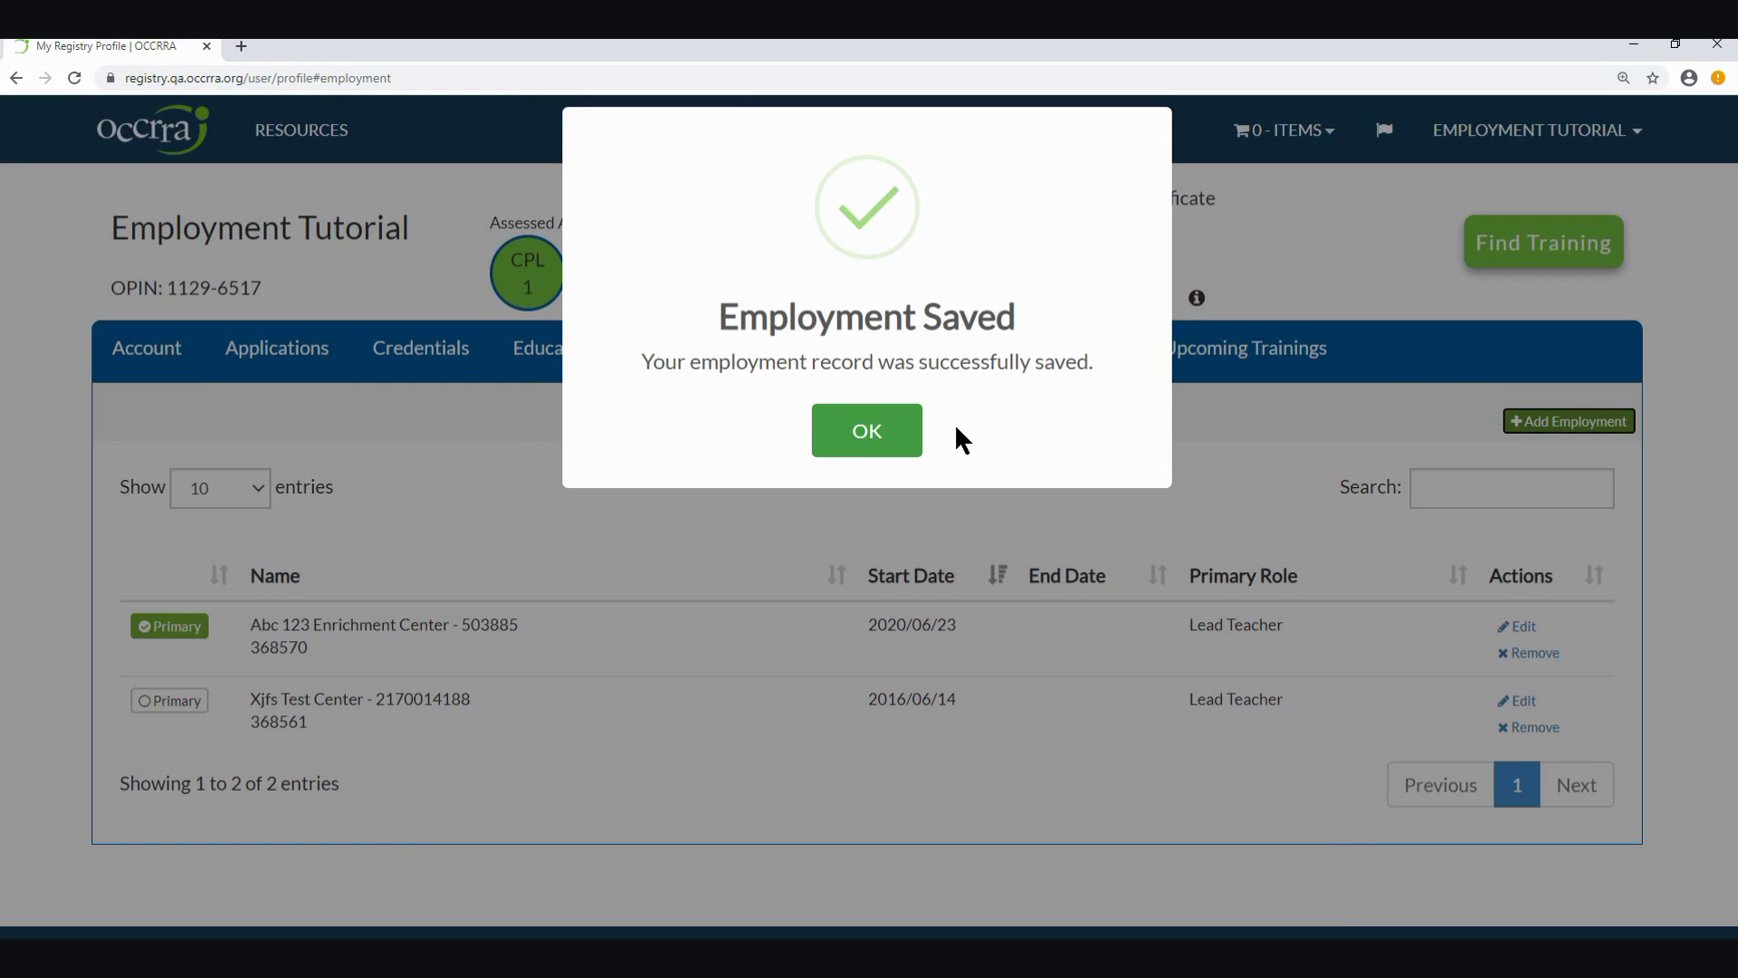
{"action": "left_click", "coordinate": [890, 432]}
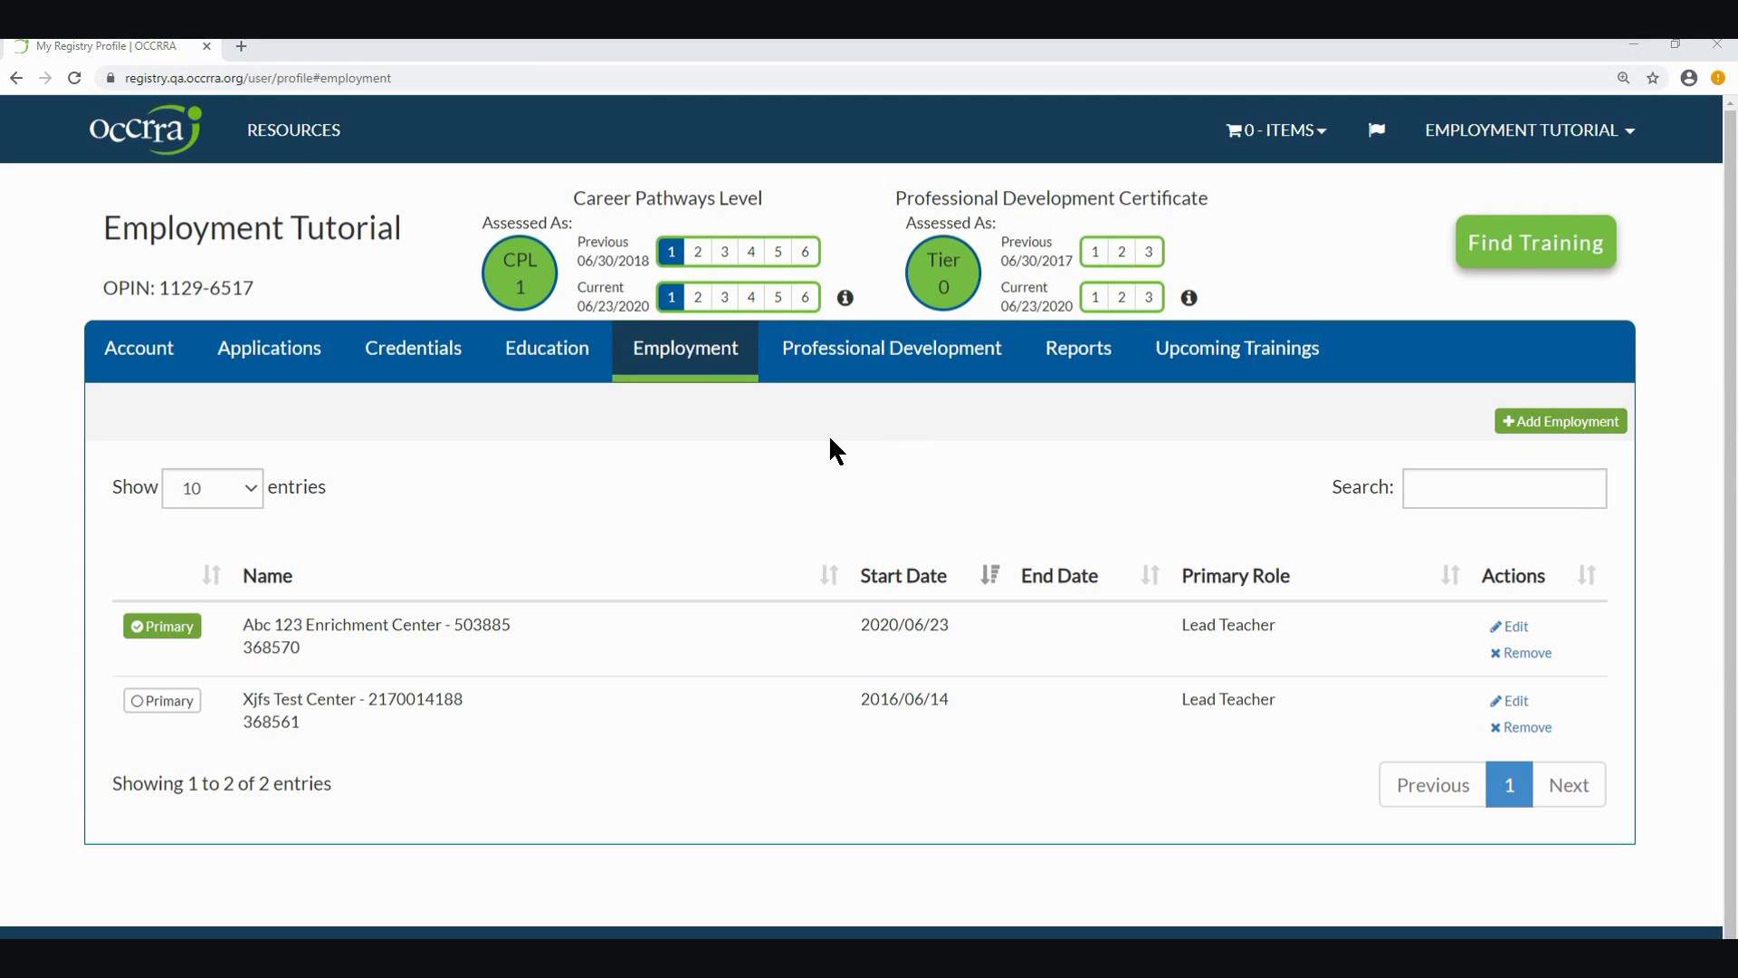
Switch the primary employment between Xjfs Test Center and Abc 123 Enrichment Center, ending on Abc 123 Enrichment Center.
{"action": "left_click", "coordinate": [163, 702]}
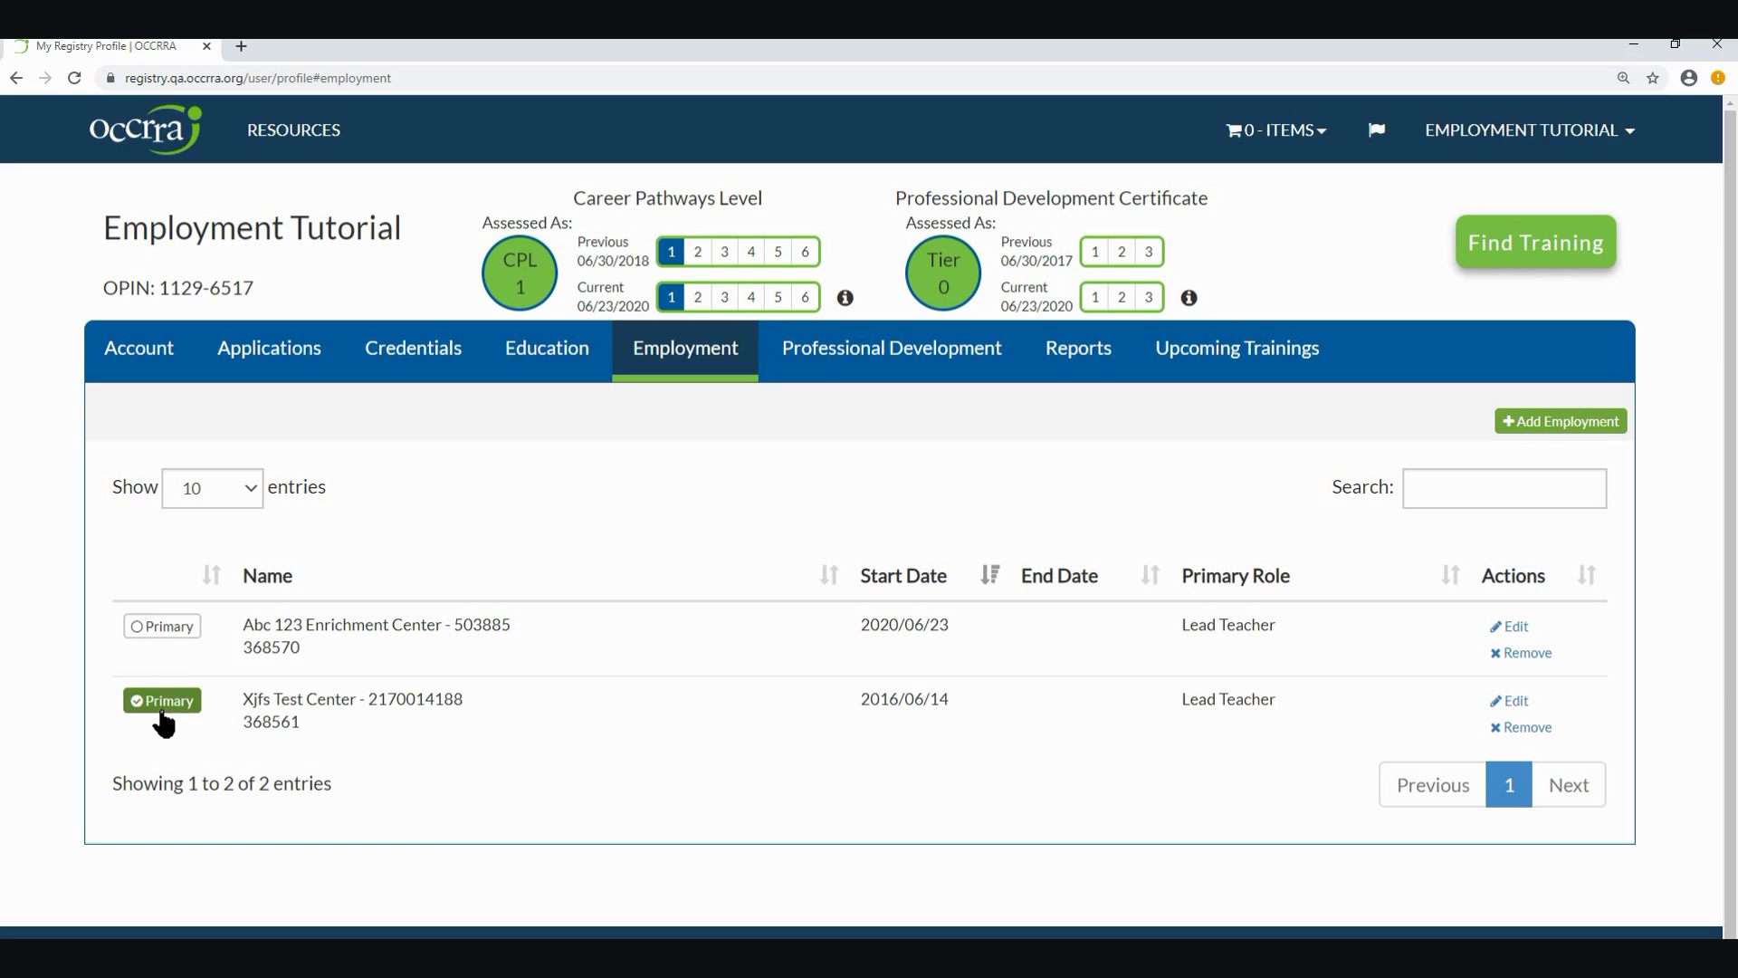
{"action": "left_click", "coordinate": [169, 637]}
{"action": "left_click", "coordinate": [189, 713]}
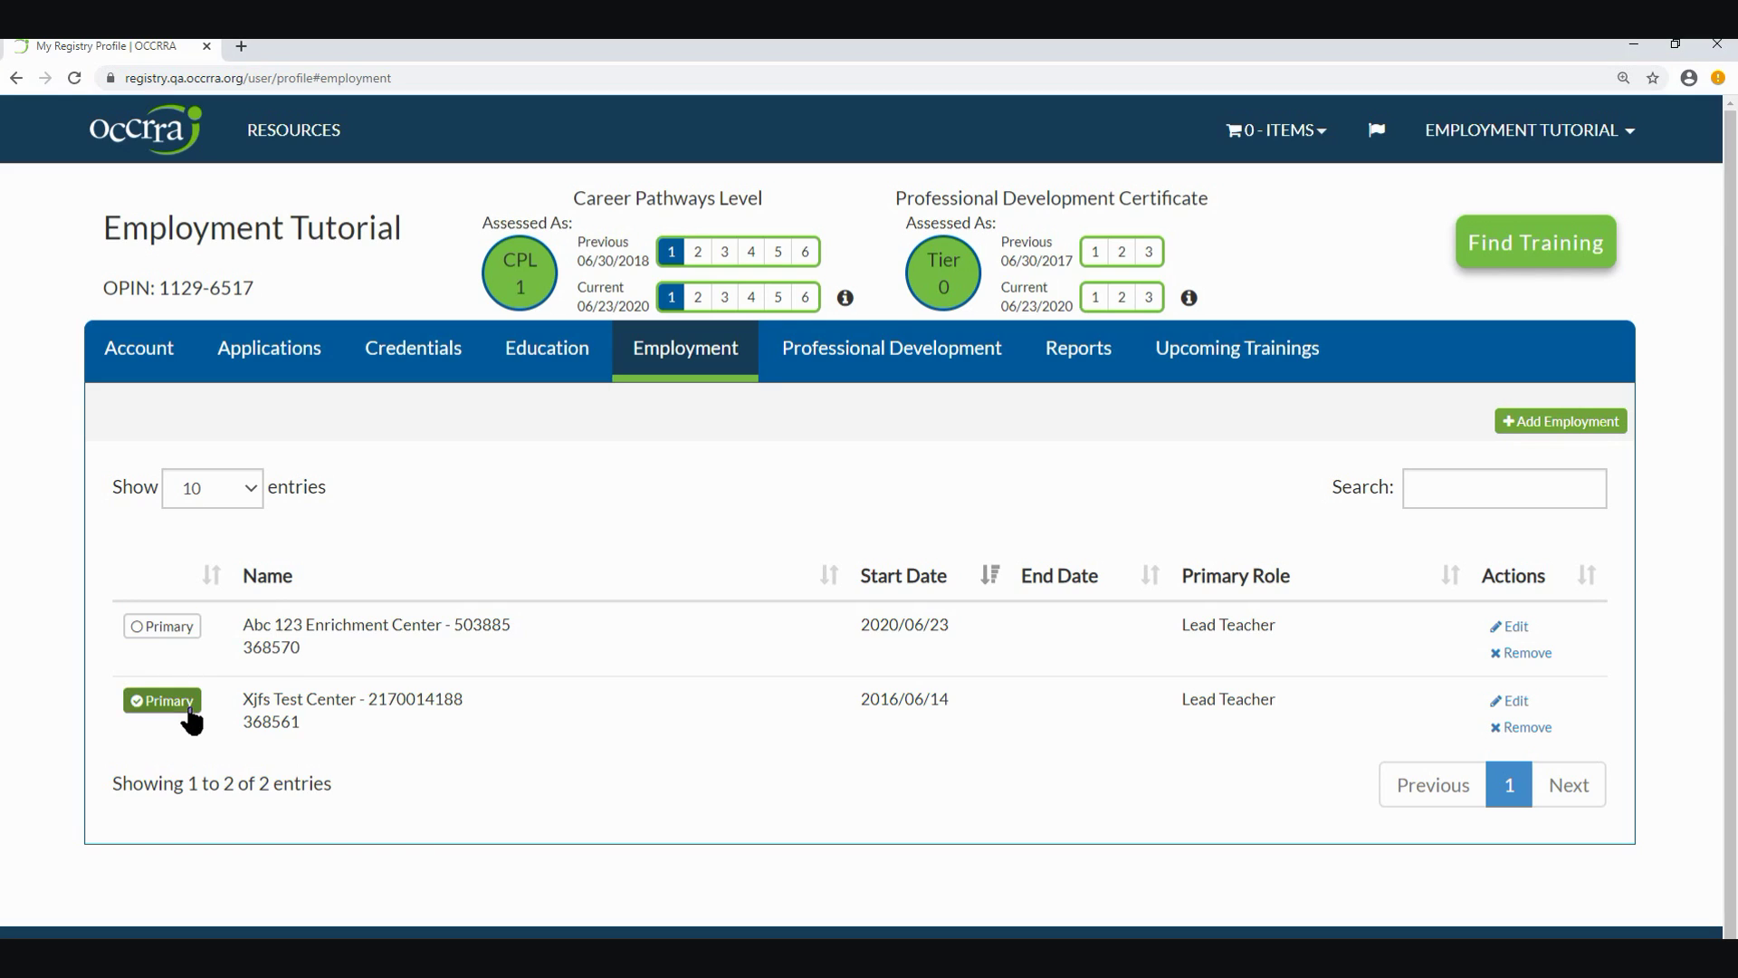
{"action": "left_click", "coordinate": [176, 634]}
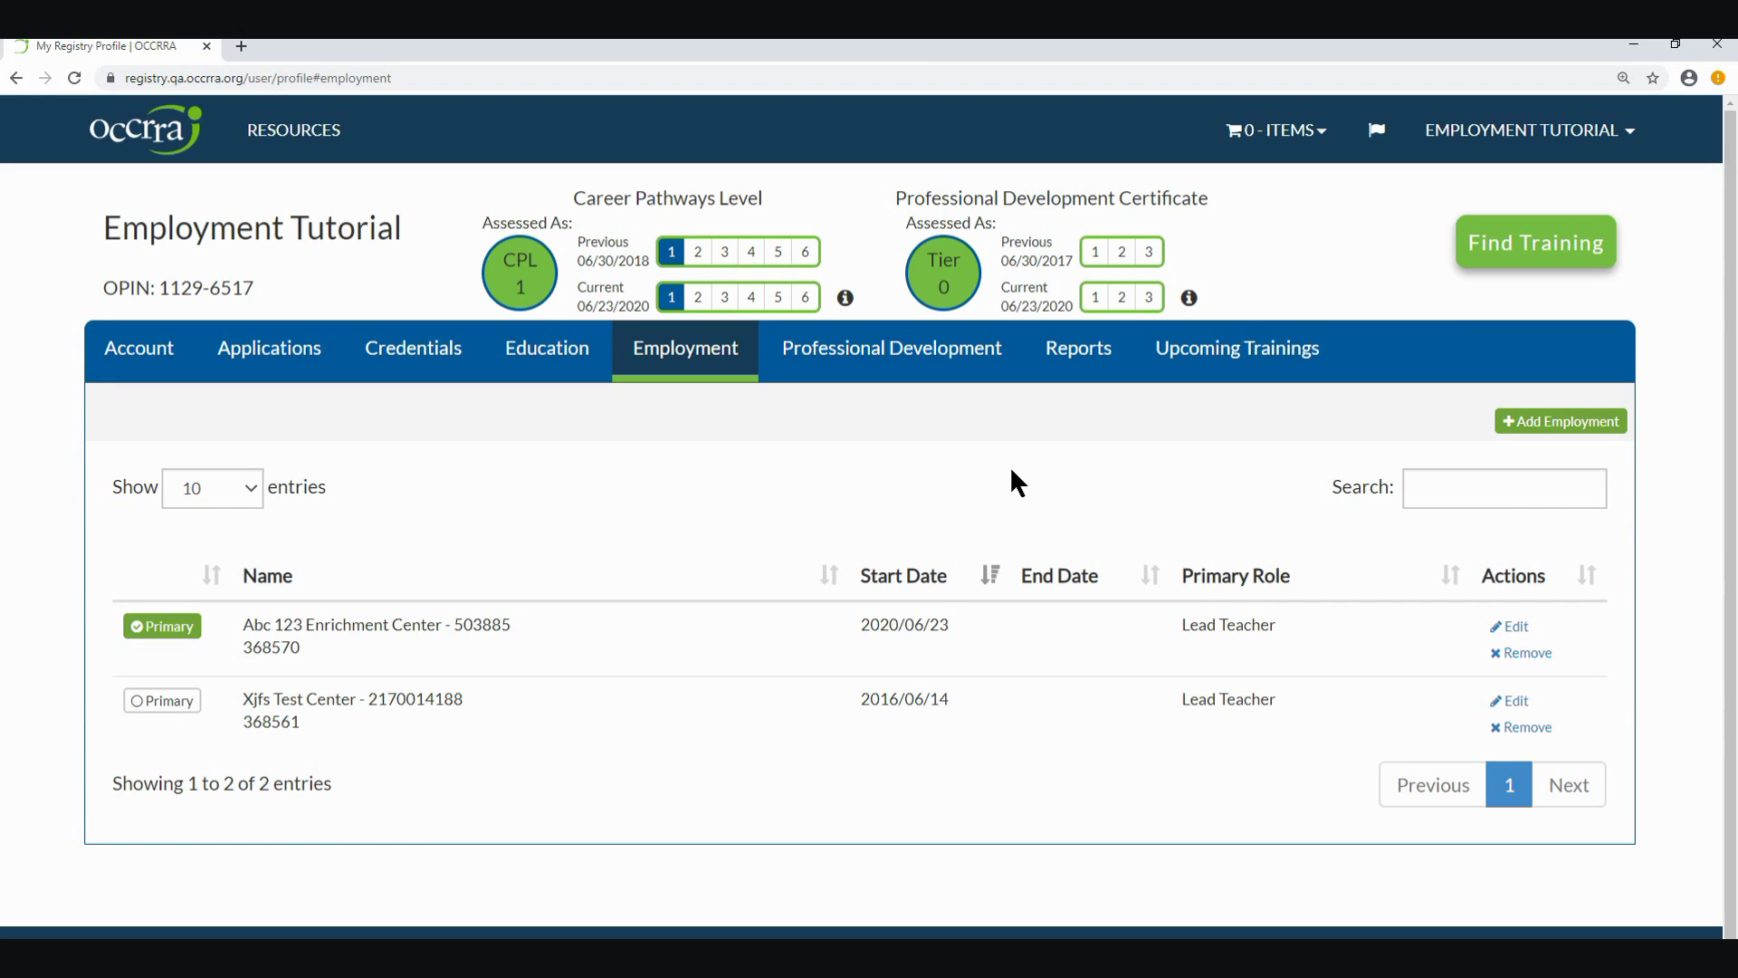
Start a new child care provider employment record of type Closed Child Care Program, After School Program or Out of State Early Childhood Employment.
{"action": "left_click", "coordinate": [1562, 424]}
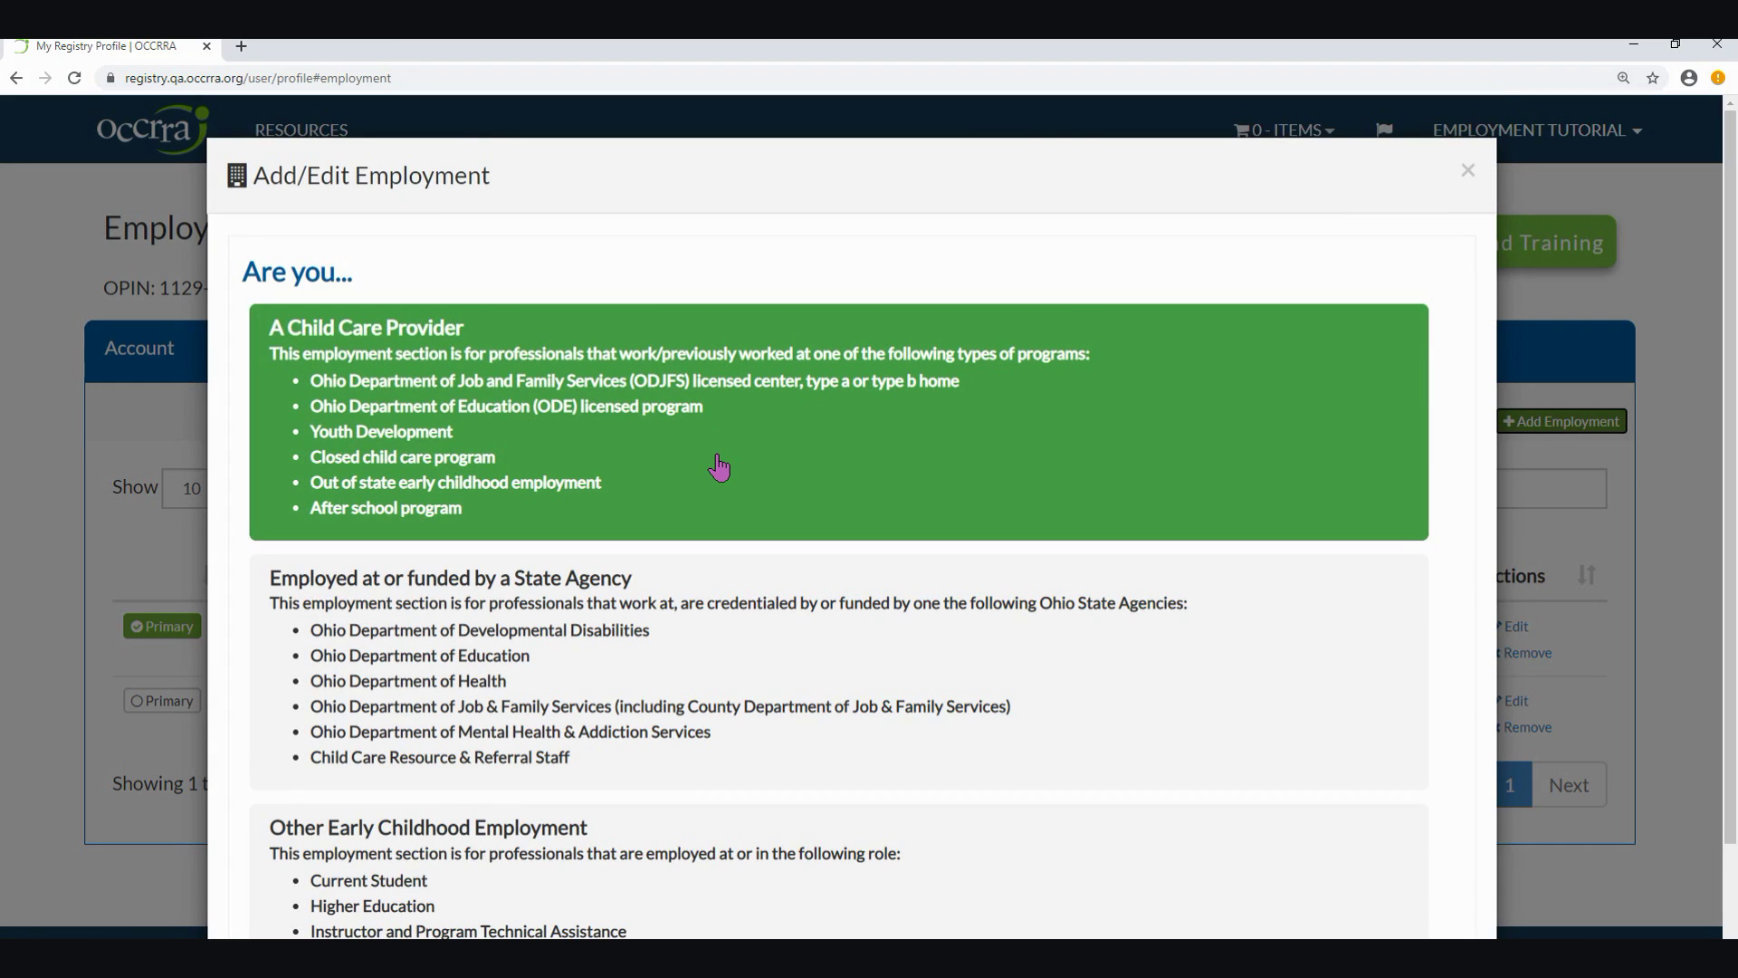
{"action": "left_click", "coordinate": [715, 462]}
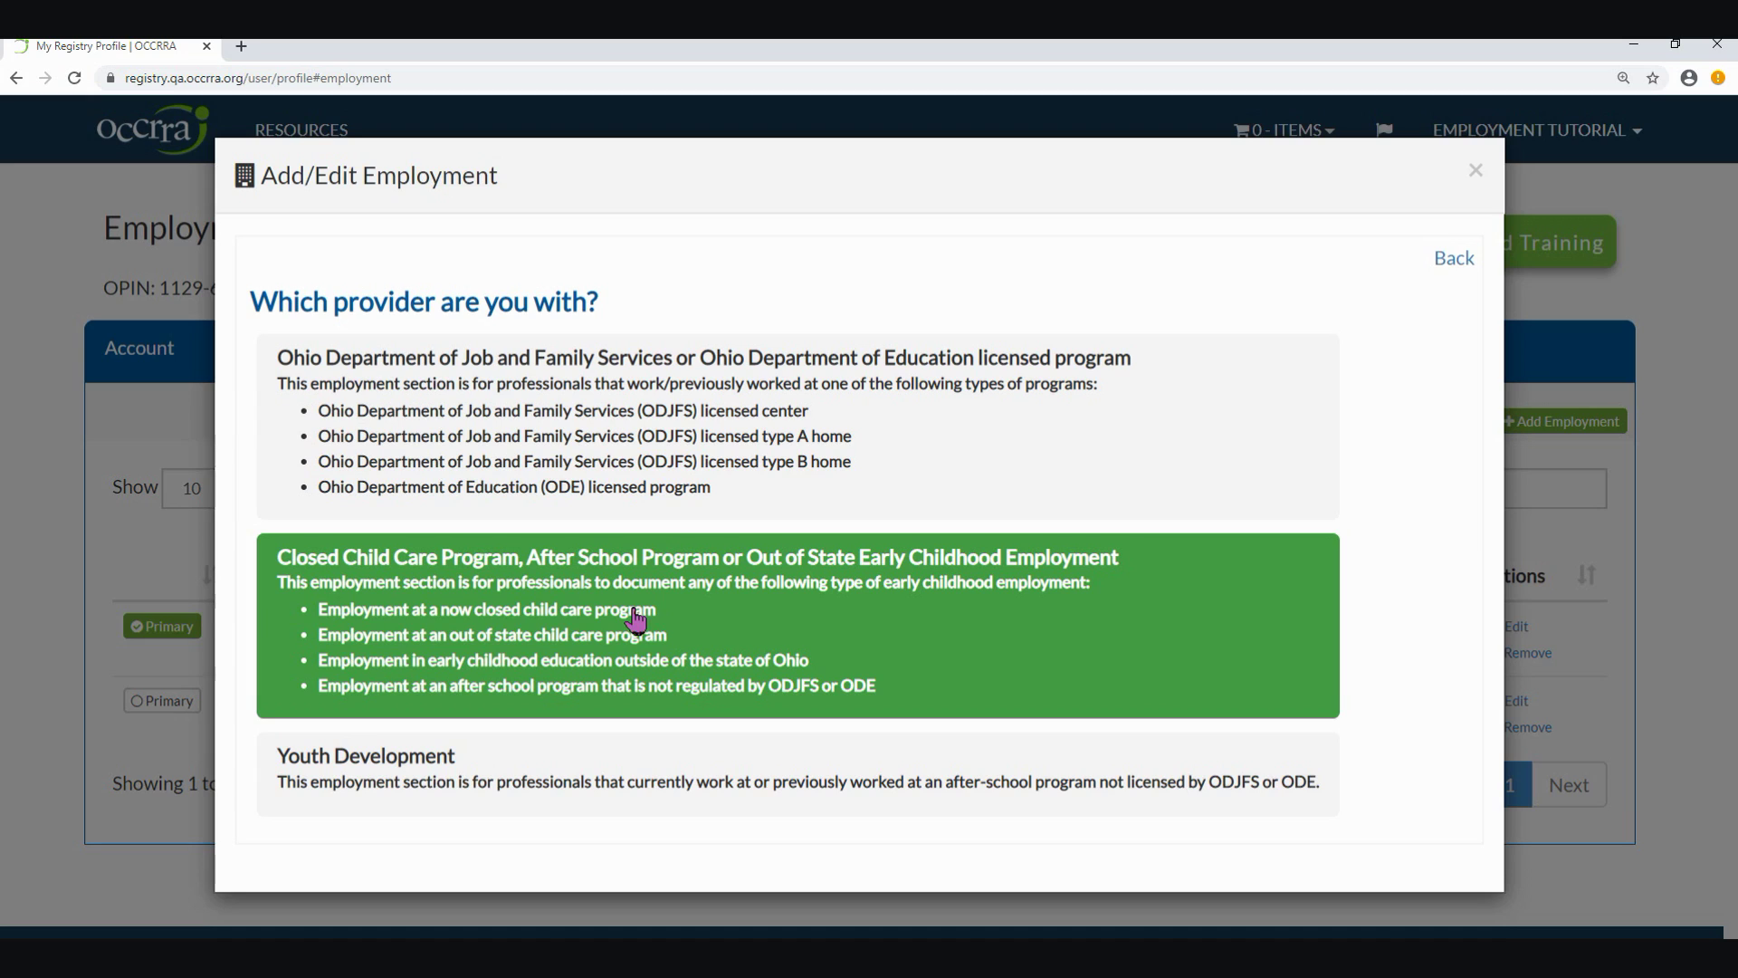
{"action": "left_click", "coordinate": [757, 618]}
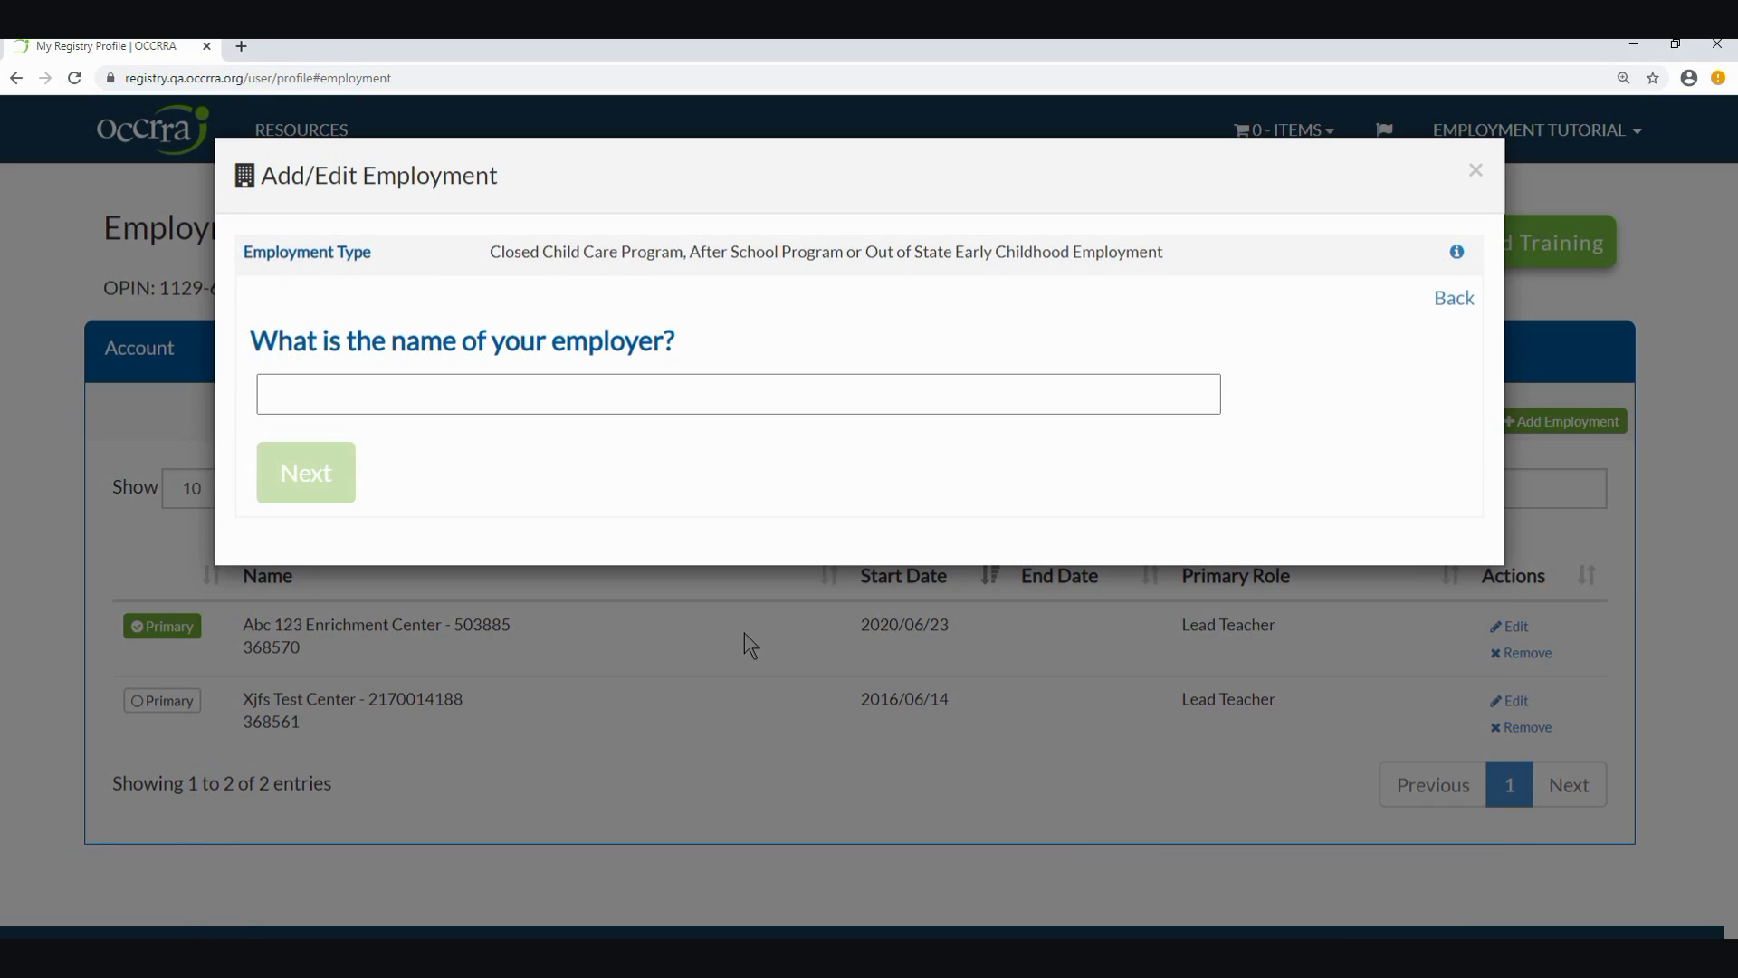
Enter "Out of state" as the employer name and choose (Not in Ohio) as the county.
{"action": "left_click", "coordinate": [712, 395]}
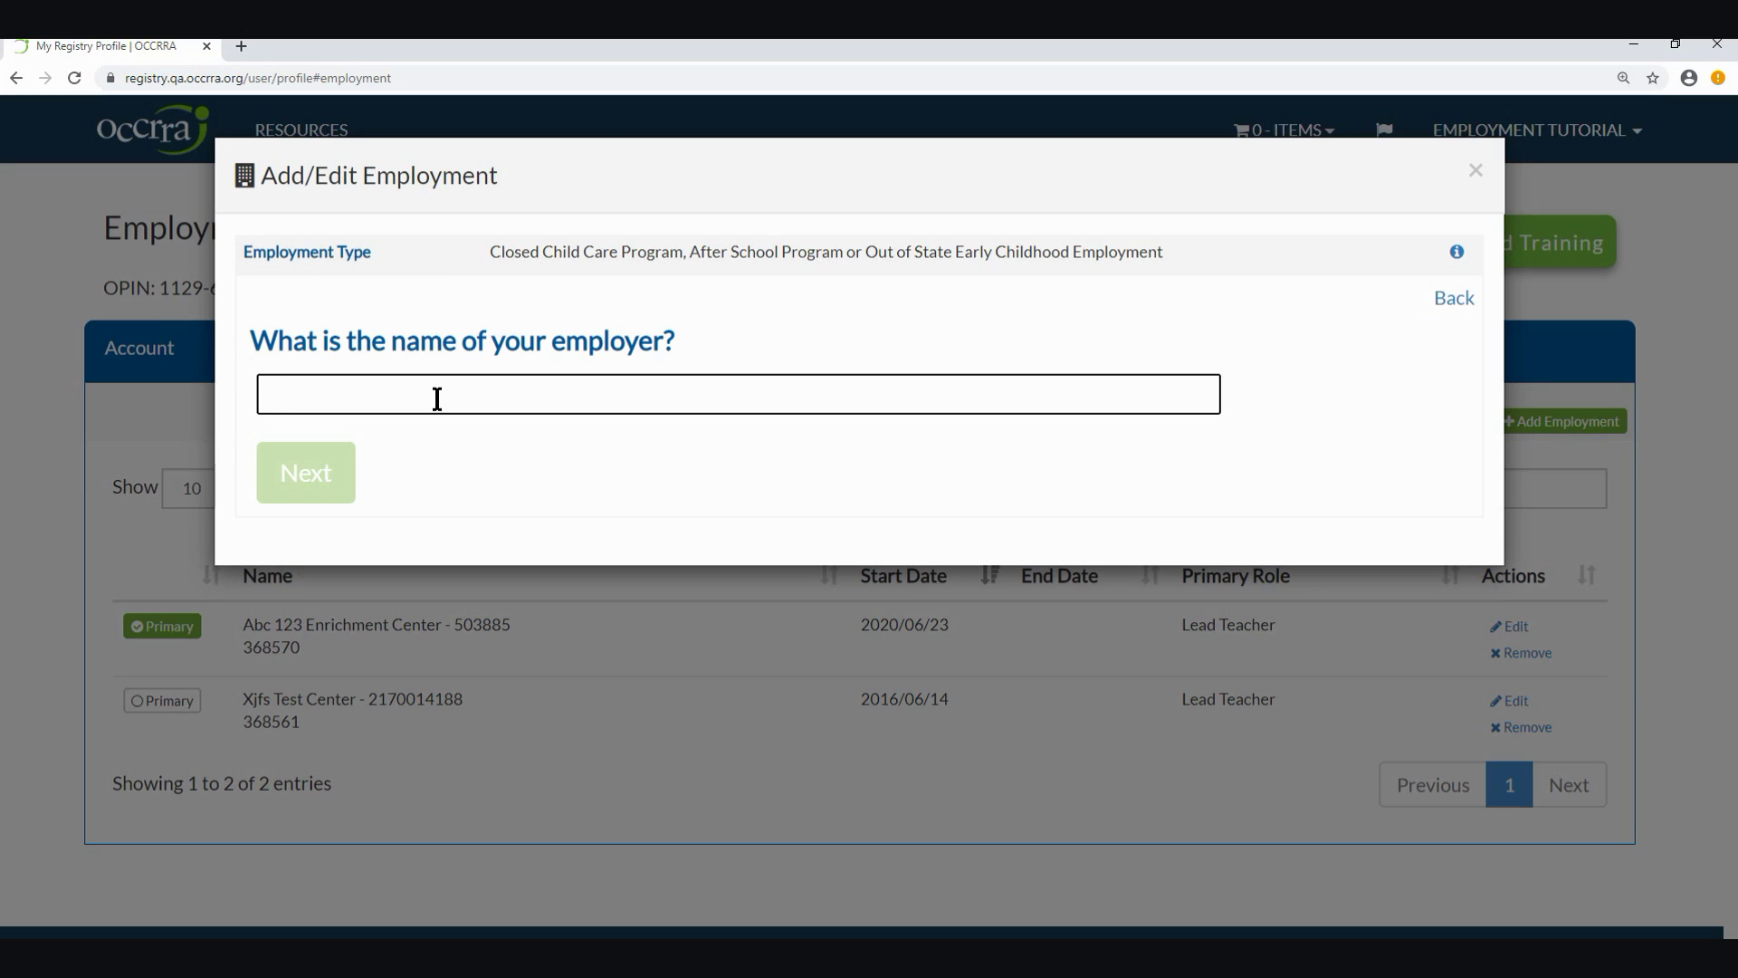
{"action": "type", "text": "Out of state"}
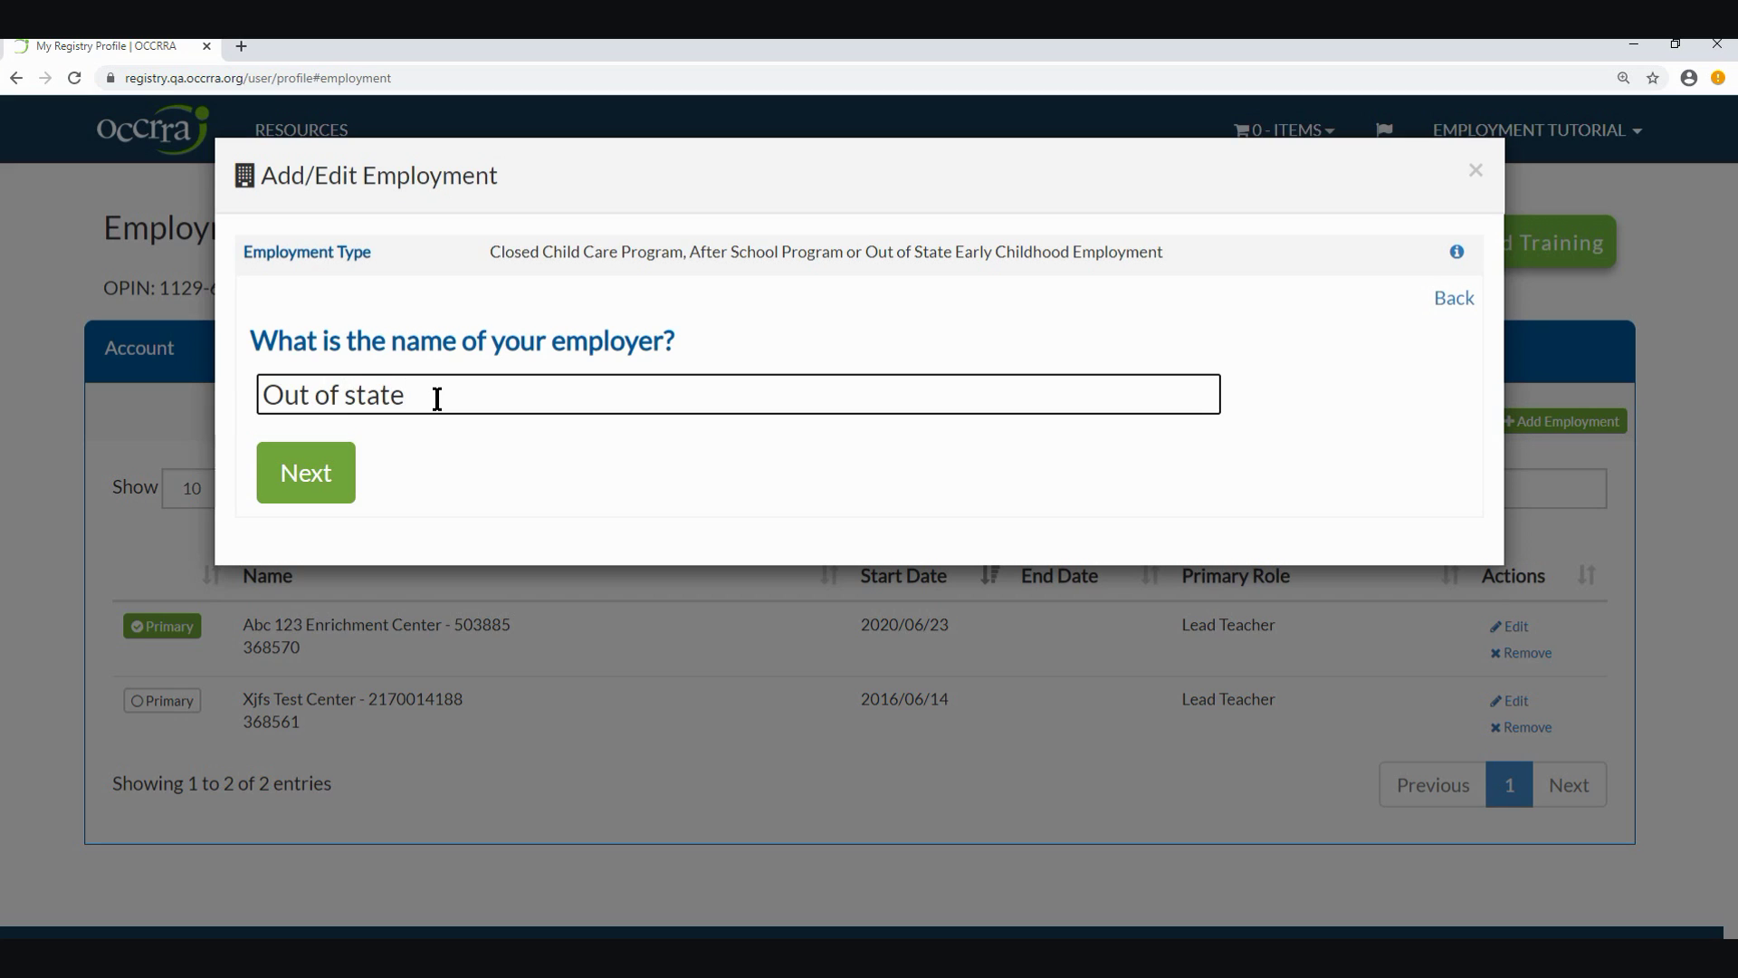
{"action": "left_click", "coordinate": [315, 493]}
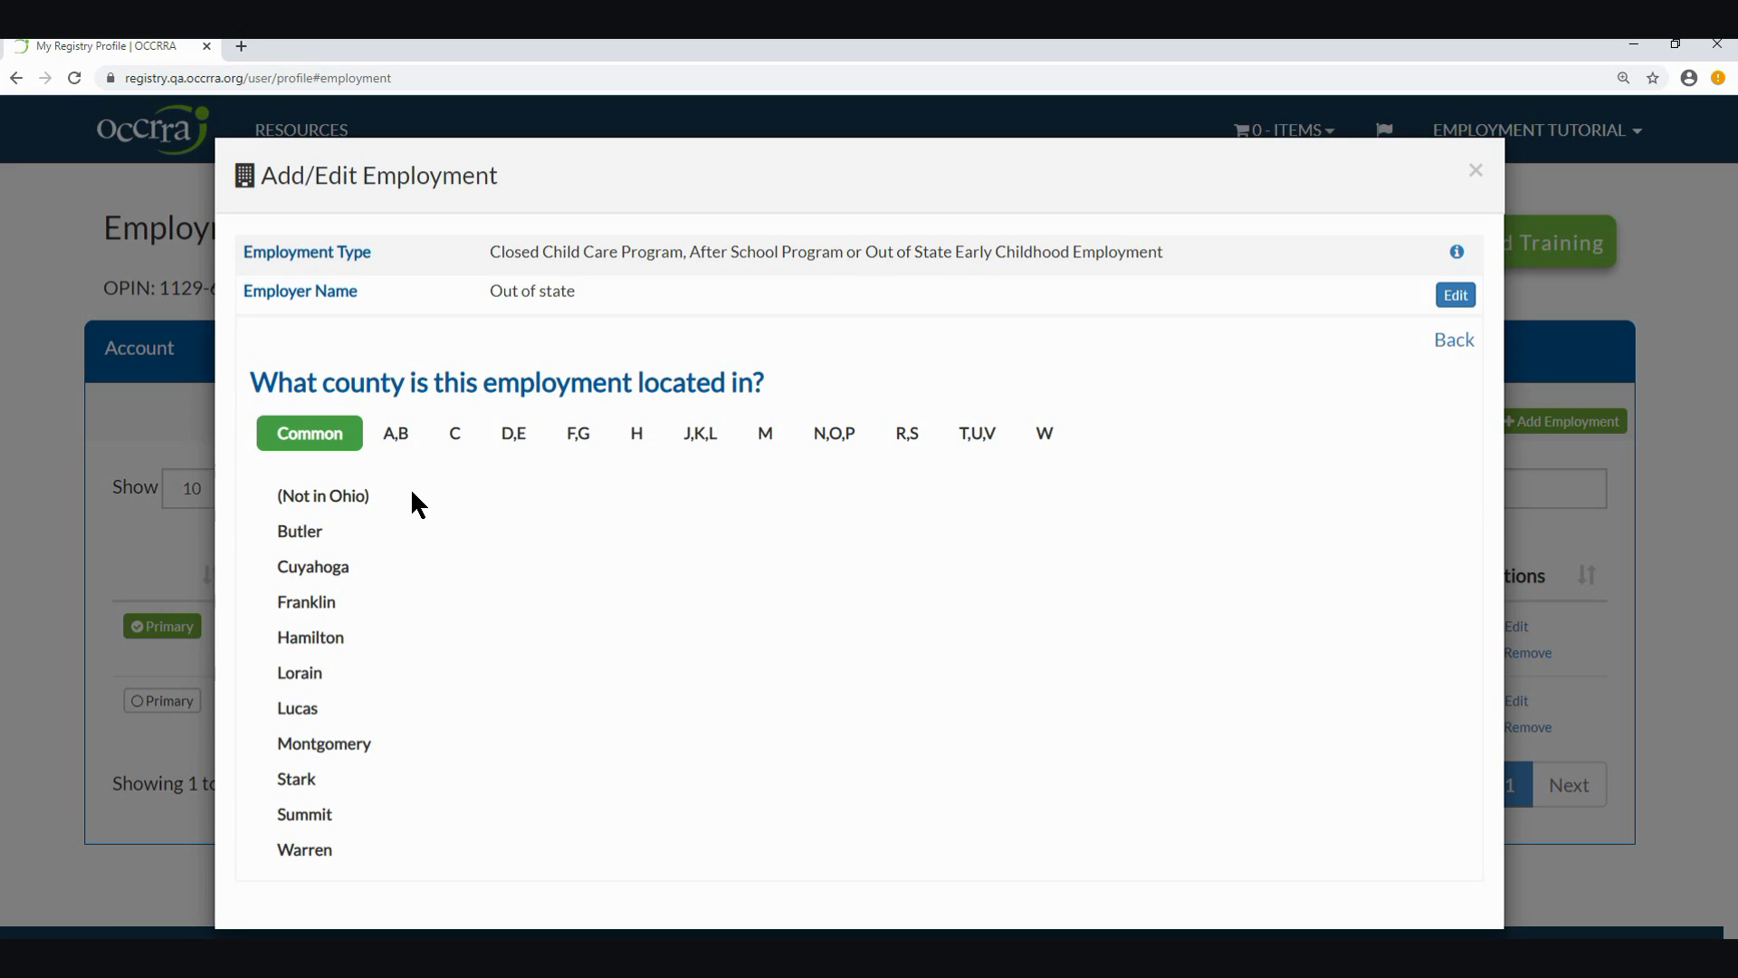
{"action": "left_click", "coordinate": [355, 503]}
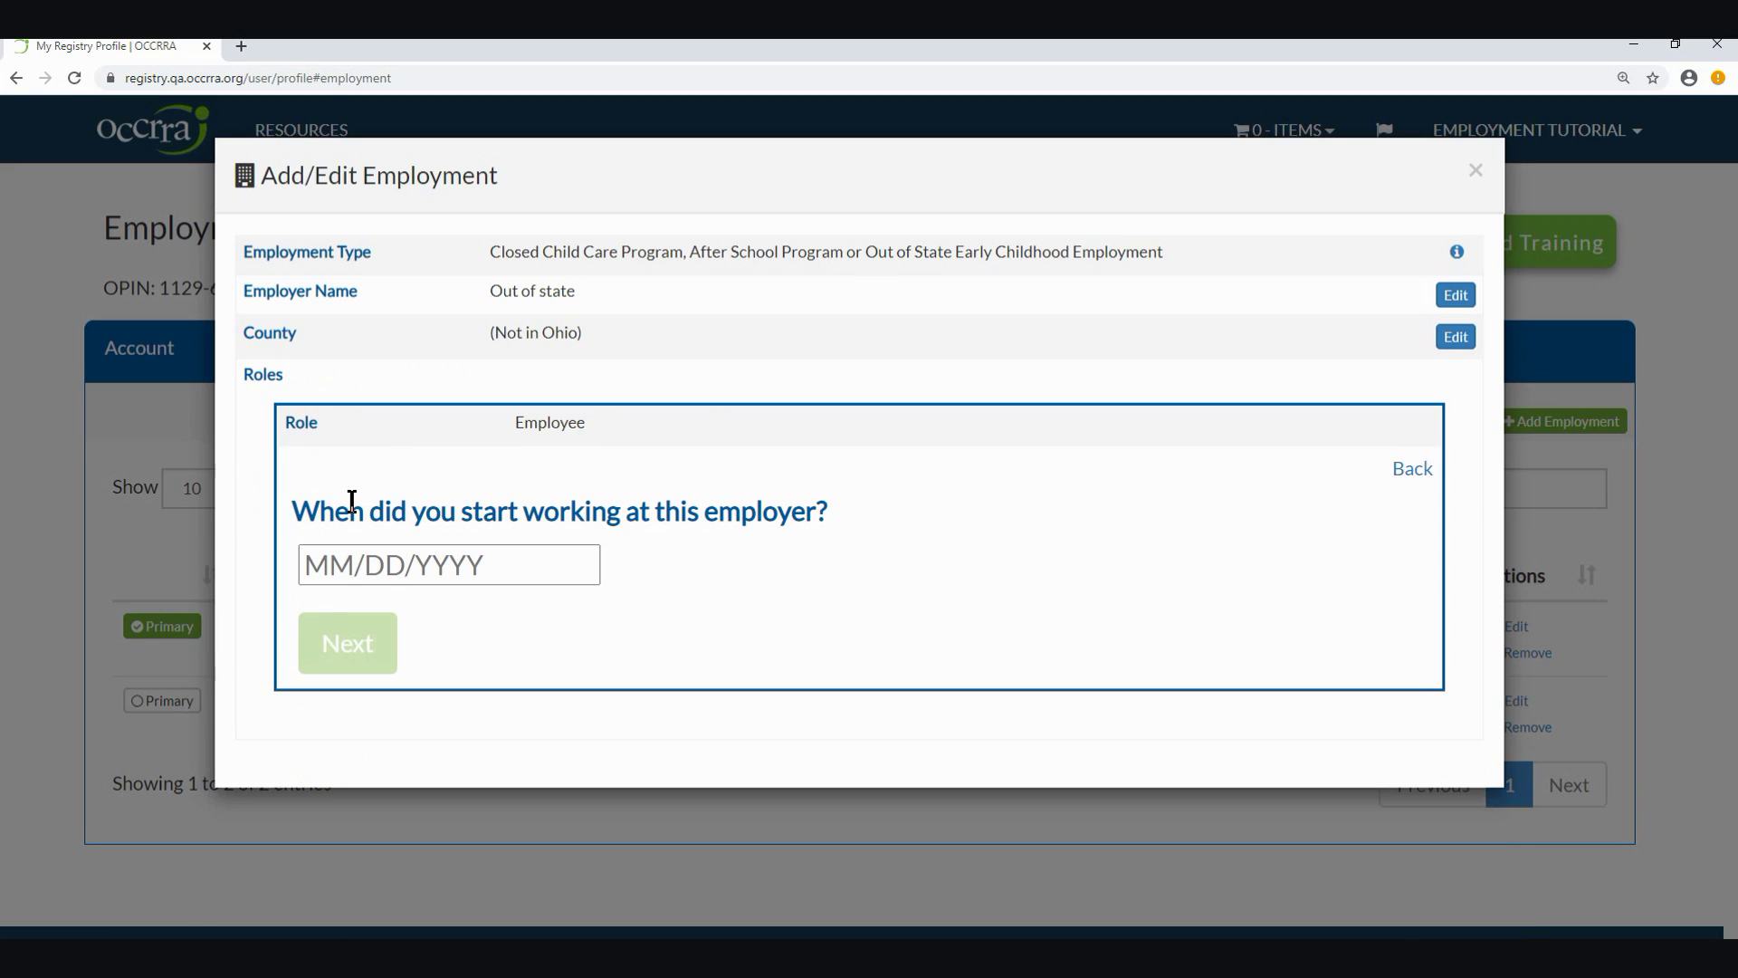
Set the start date at the out-of-state employer to 06/13/2017.
{"action": "left_click", "coordinate": [381, 563]}
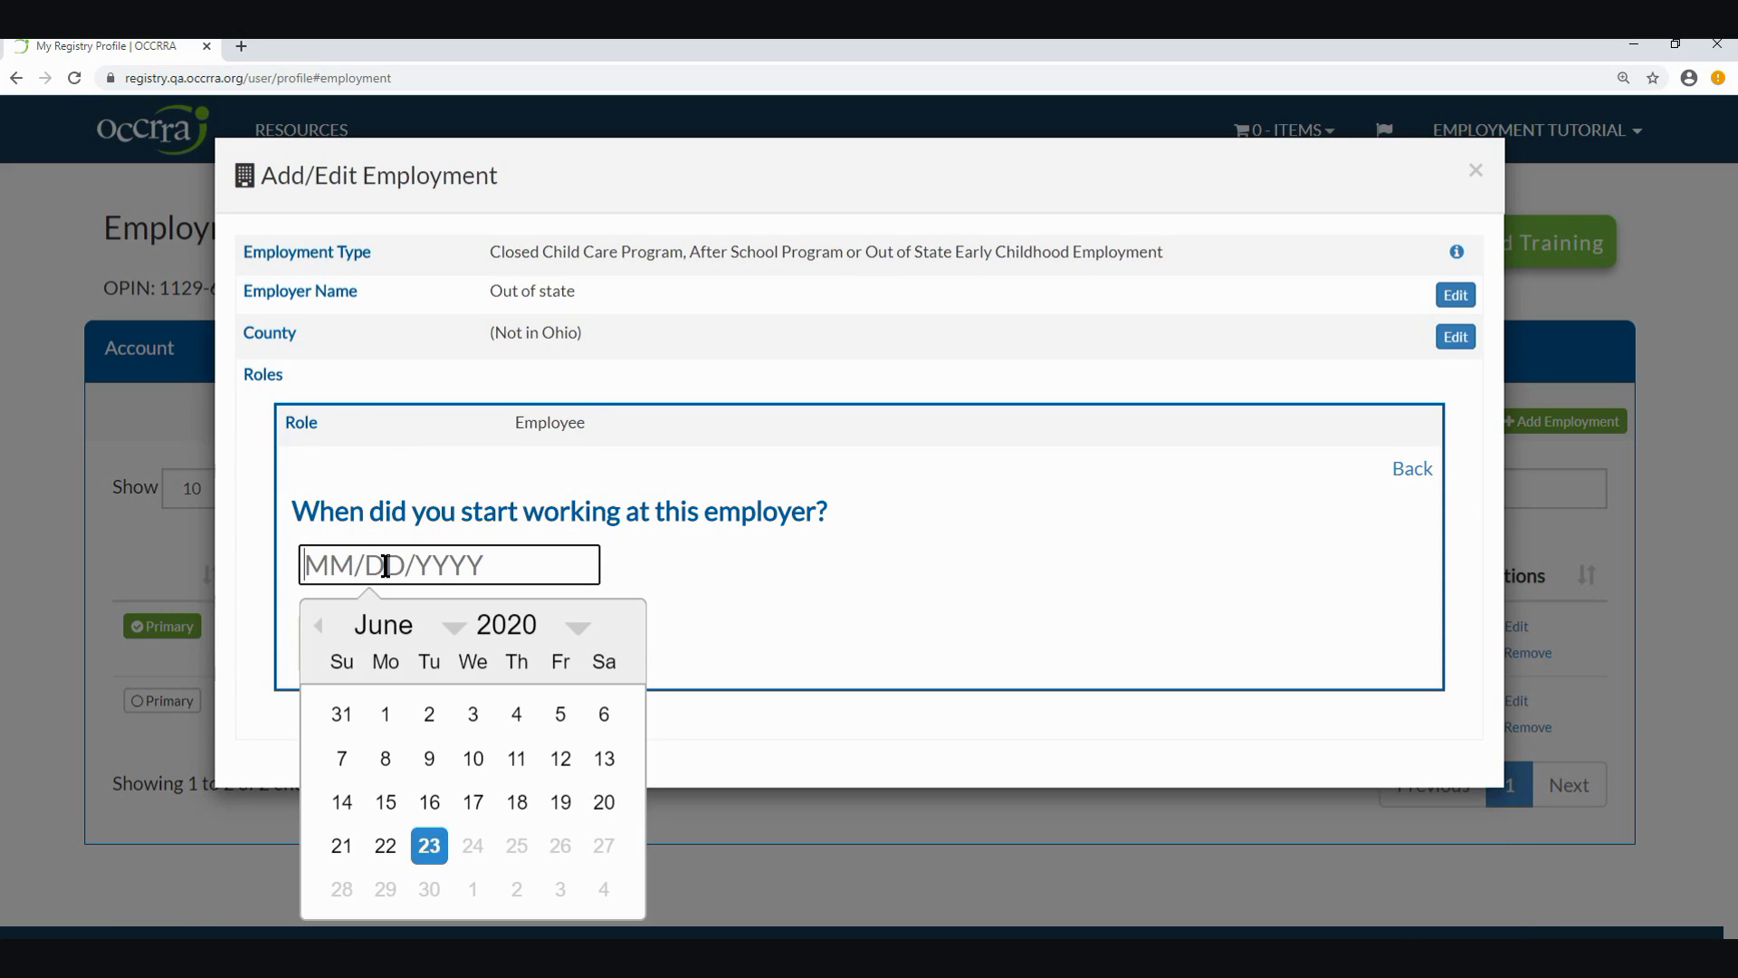
{"action": "left_click", "coordinate": [583, 629]}
{"action": "left_click", "coordinate": [586, 704]}
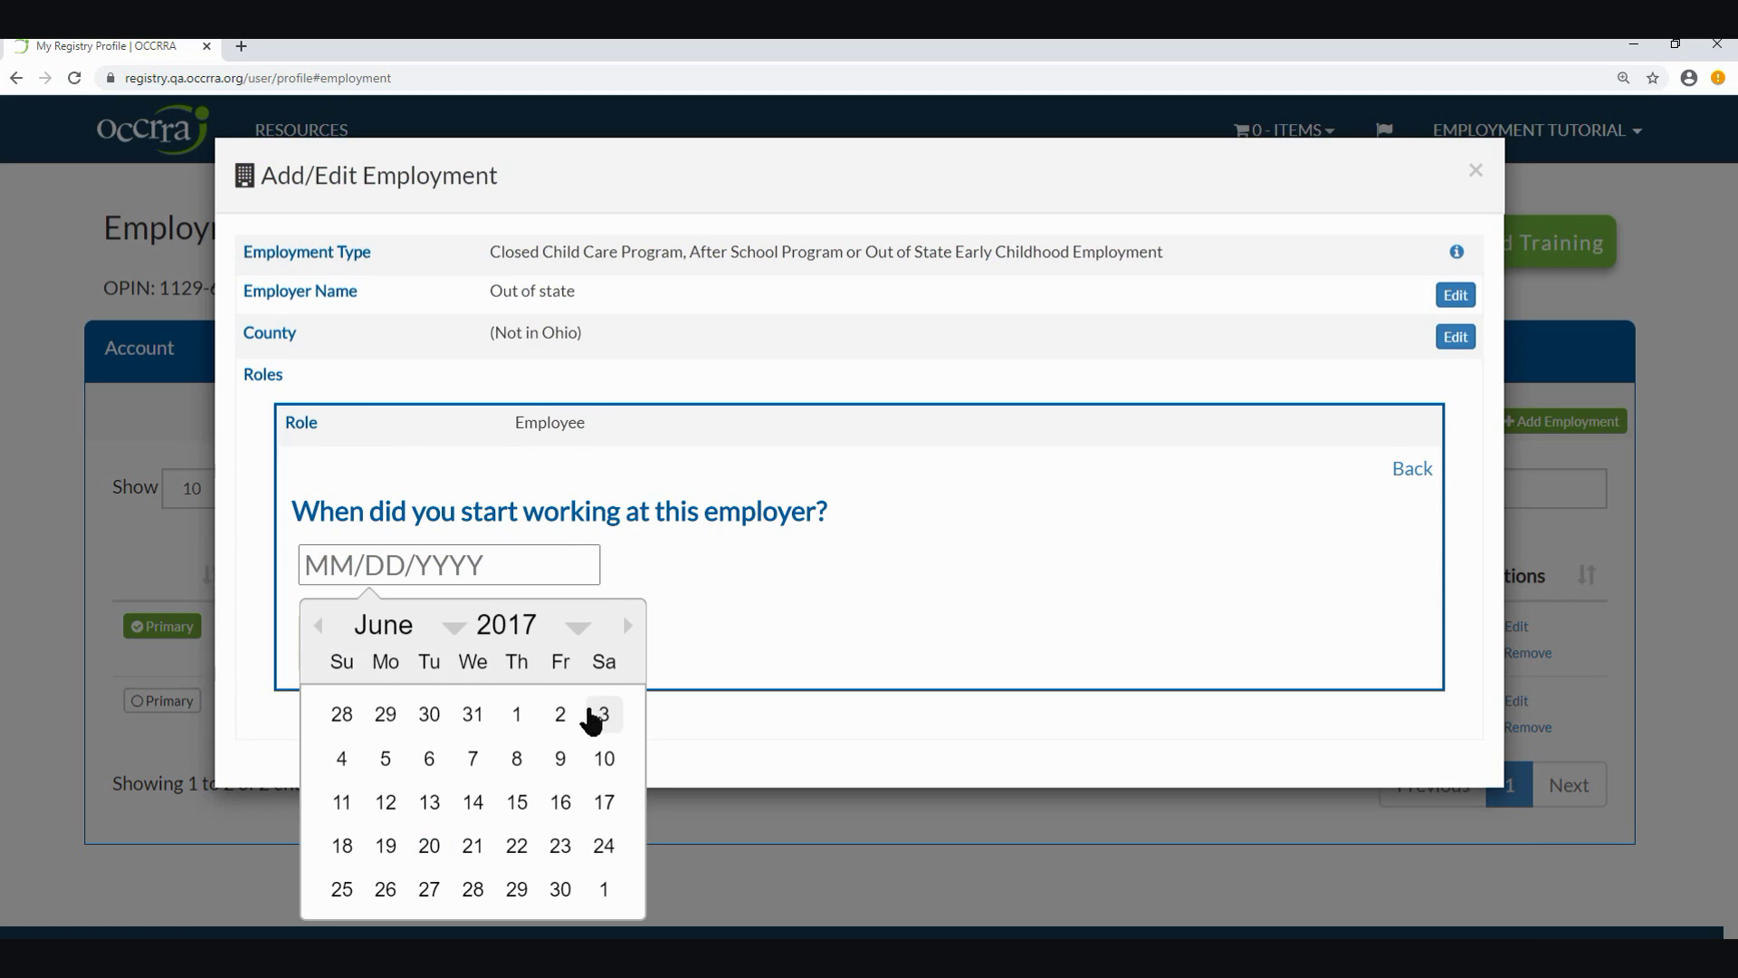
{"action": "left_click", "coordinate": [431, 803]}
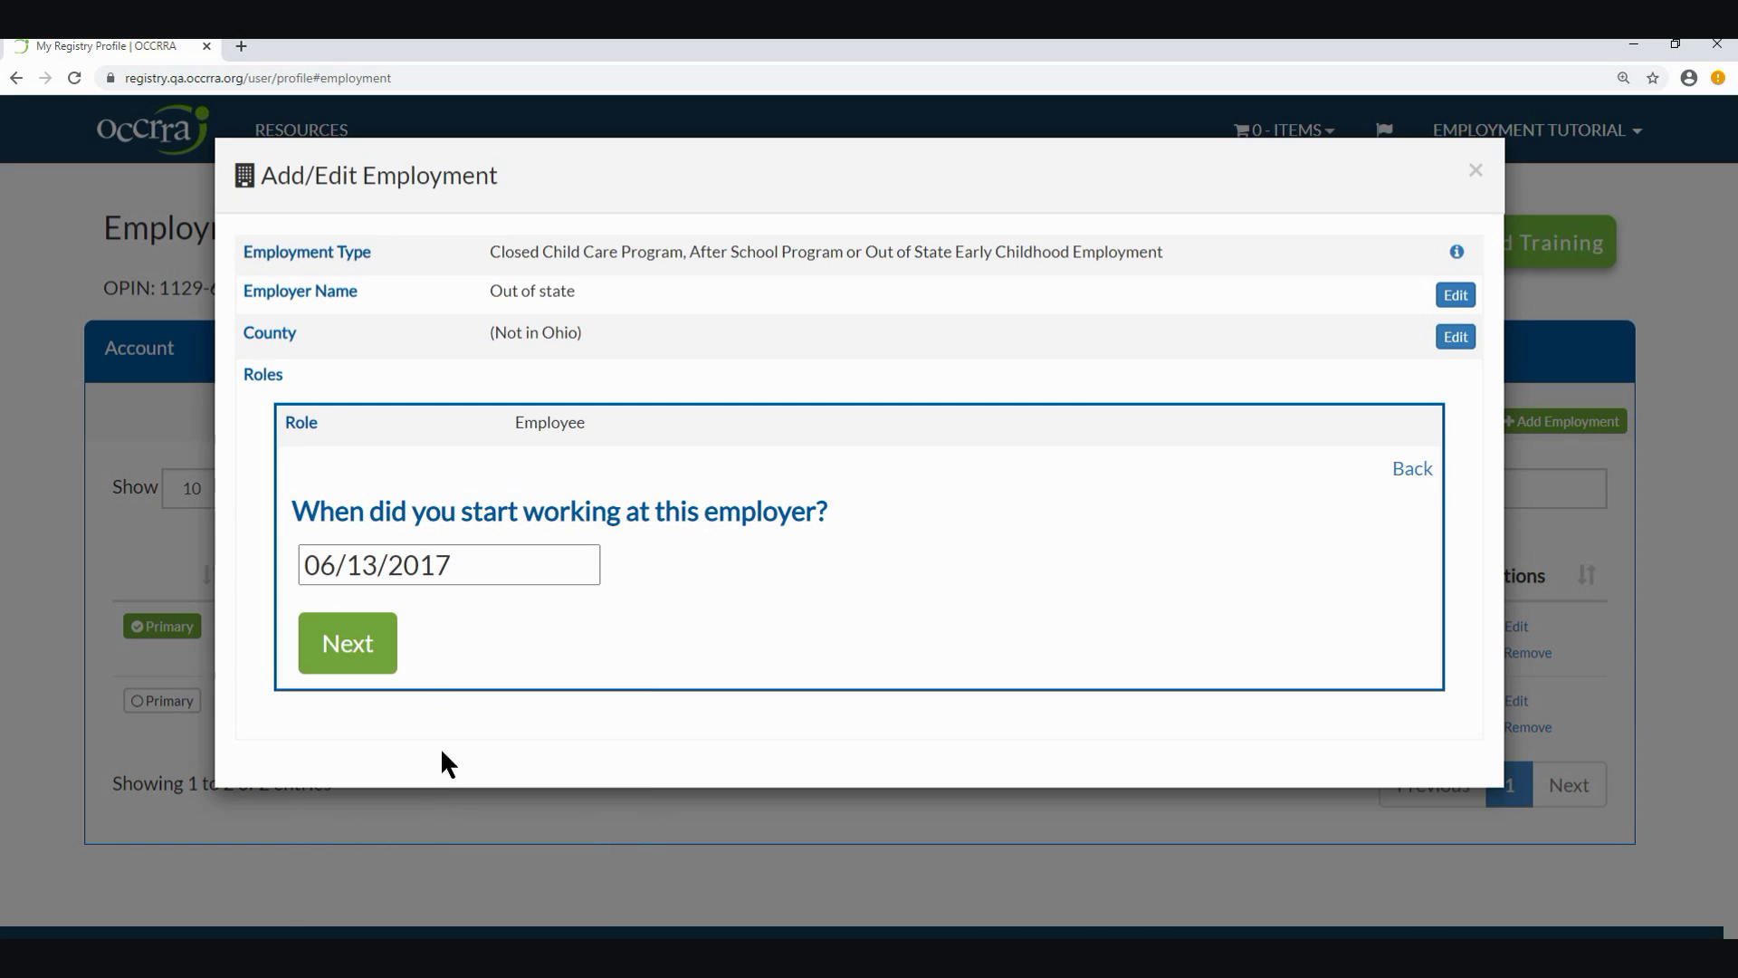
Record that the out-of-state role has ended, with an end date of 06/06/2018.
{"action": "left_click", "coordinate": [361, 649]}
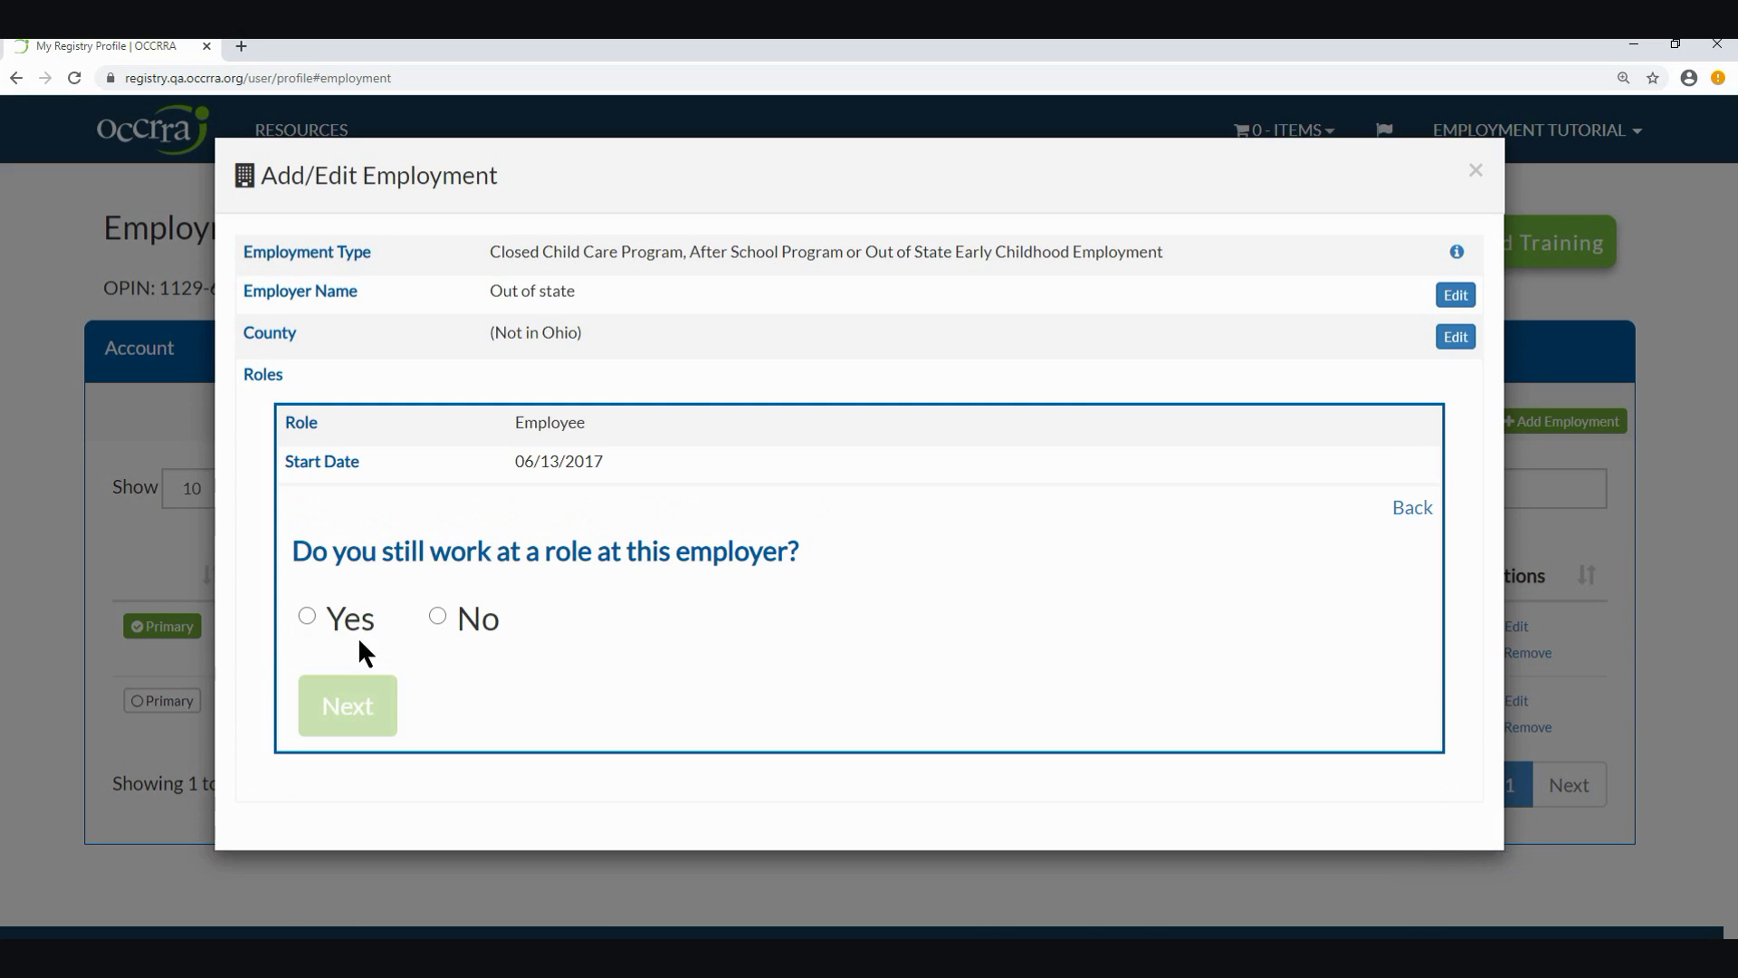
{"action": "left_click", "coordinate": [466, 621]}
{"action": "left_click", "coordinate": [854, 604]}
{"action": "left_click", "coordinate": [1039, 670]}
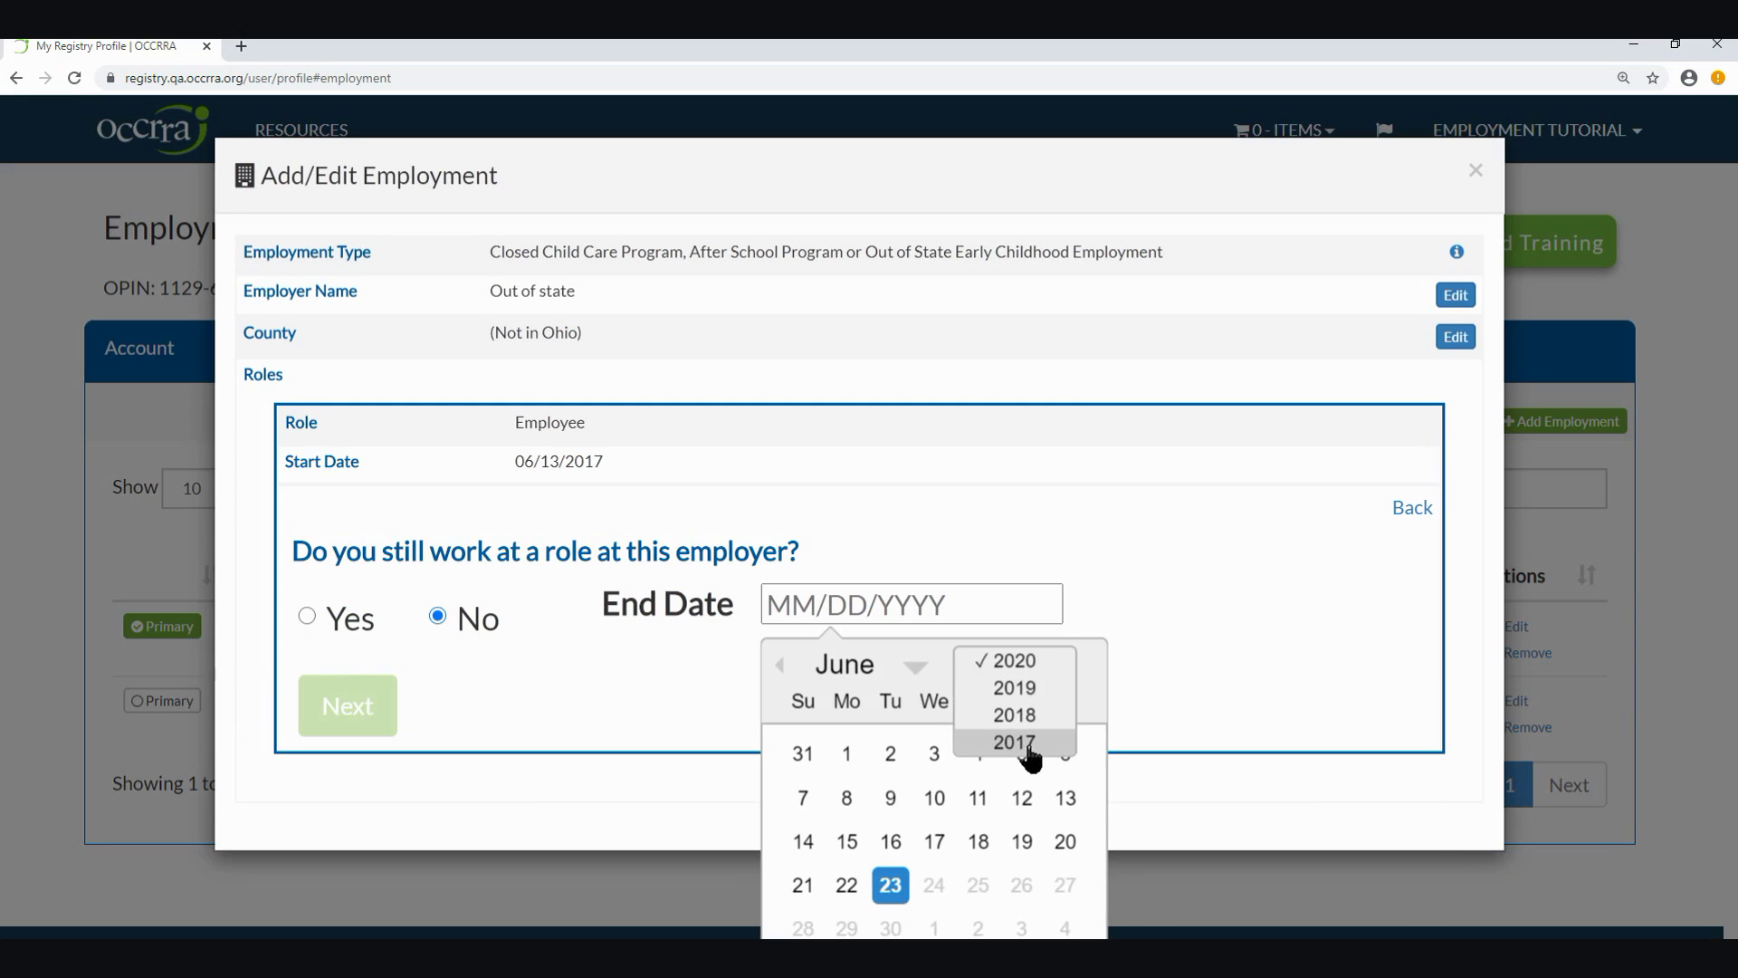
{"action": "left_click", "coordinate": [1021, 715]}
{"action": "left_click", "coordinate": [932, 797]}
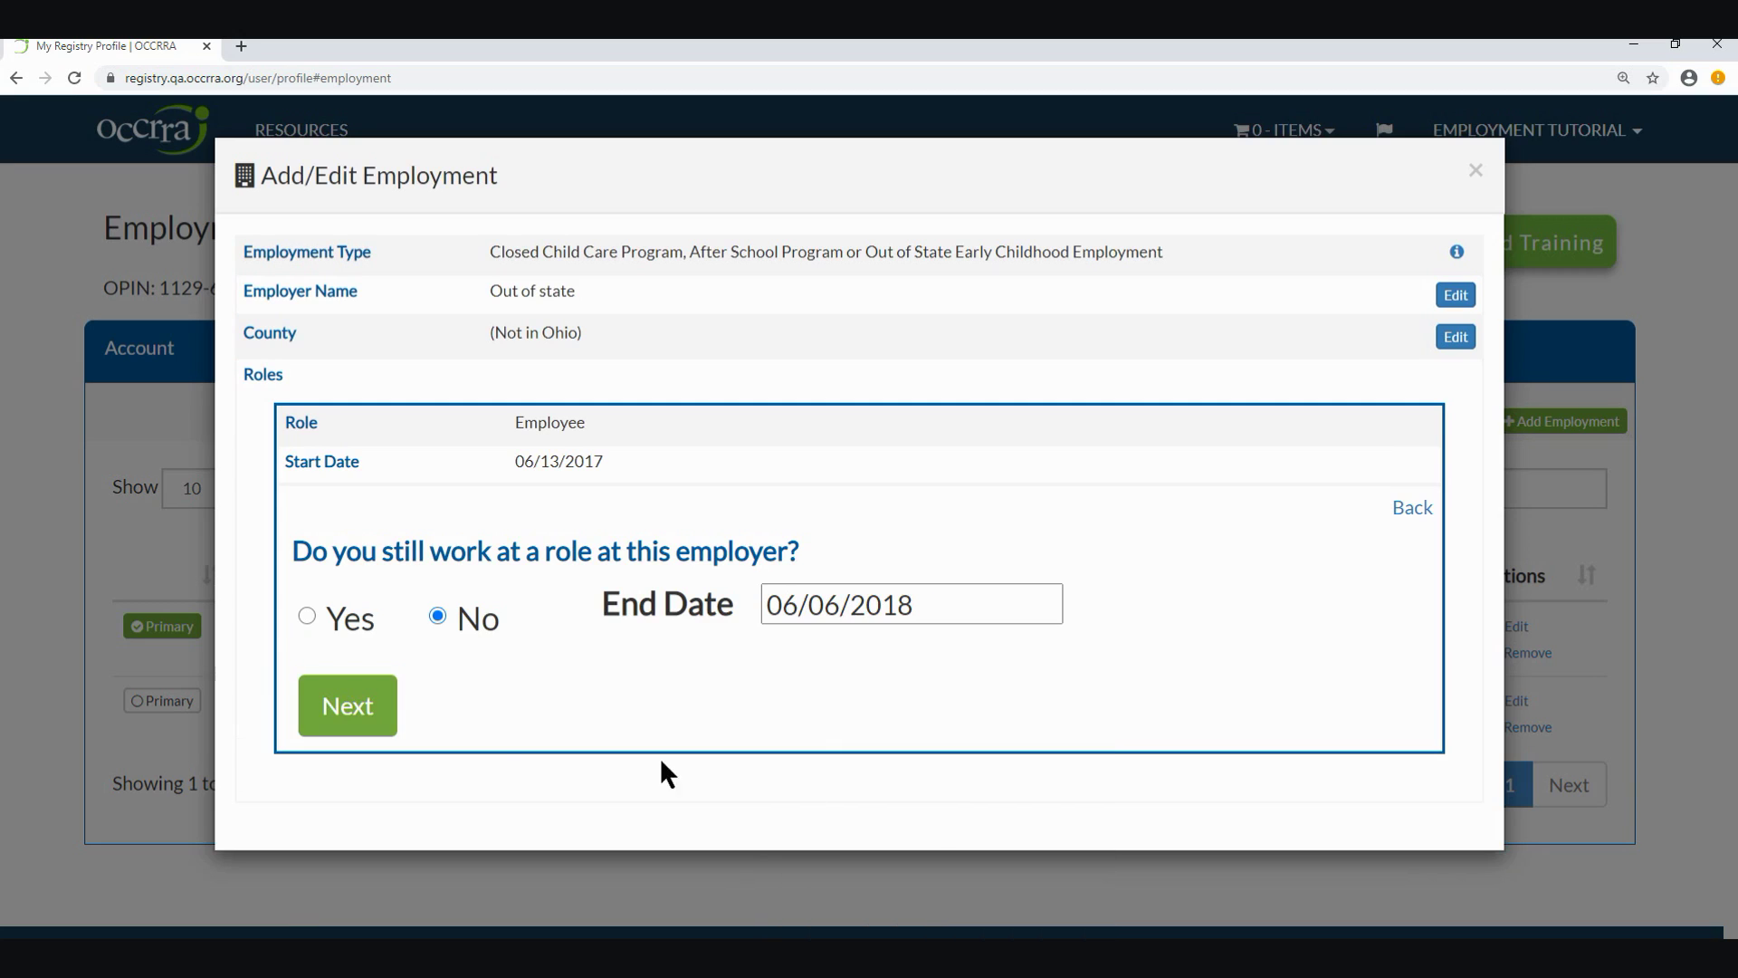
{"action": "left_click", "coordinate": [360, 715]}
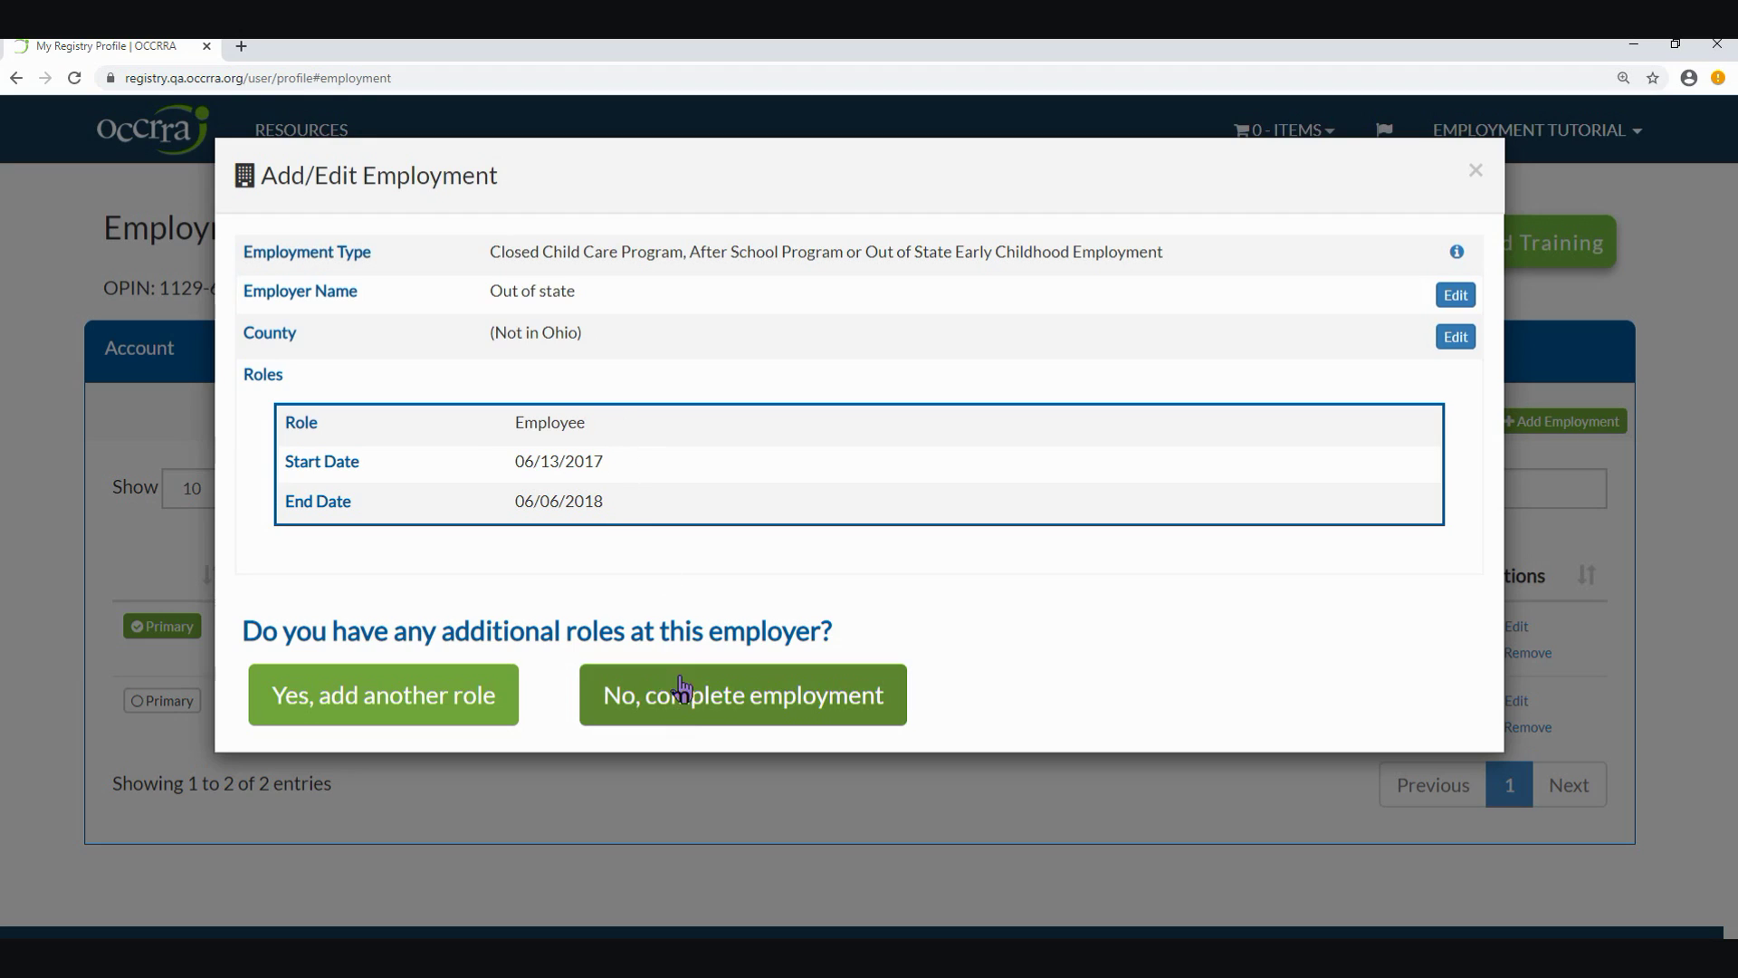
Complete the out-of-state employment without additional roles and save the record.
{"action": "left_click", "coordinate": [757, 707]}
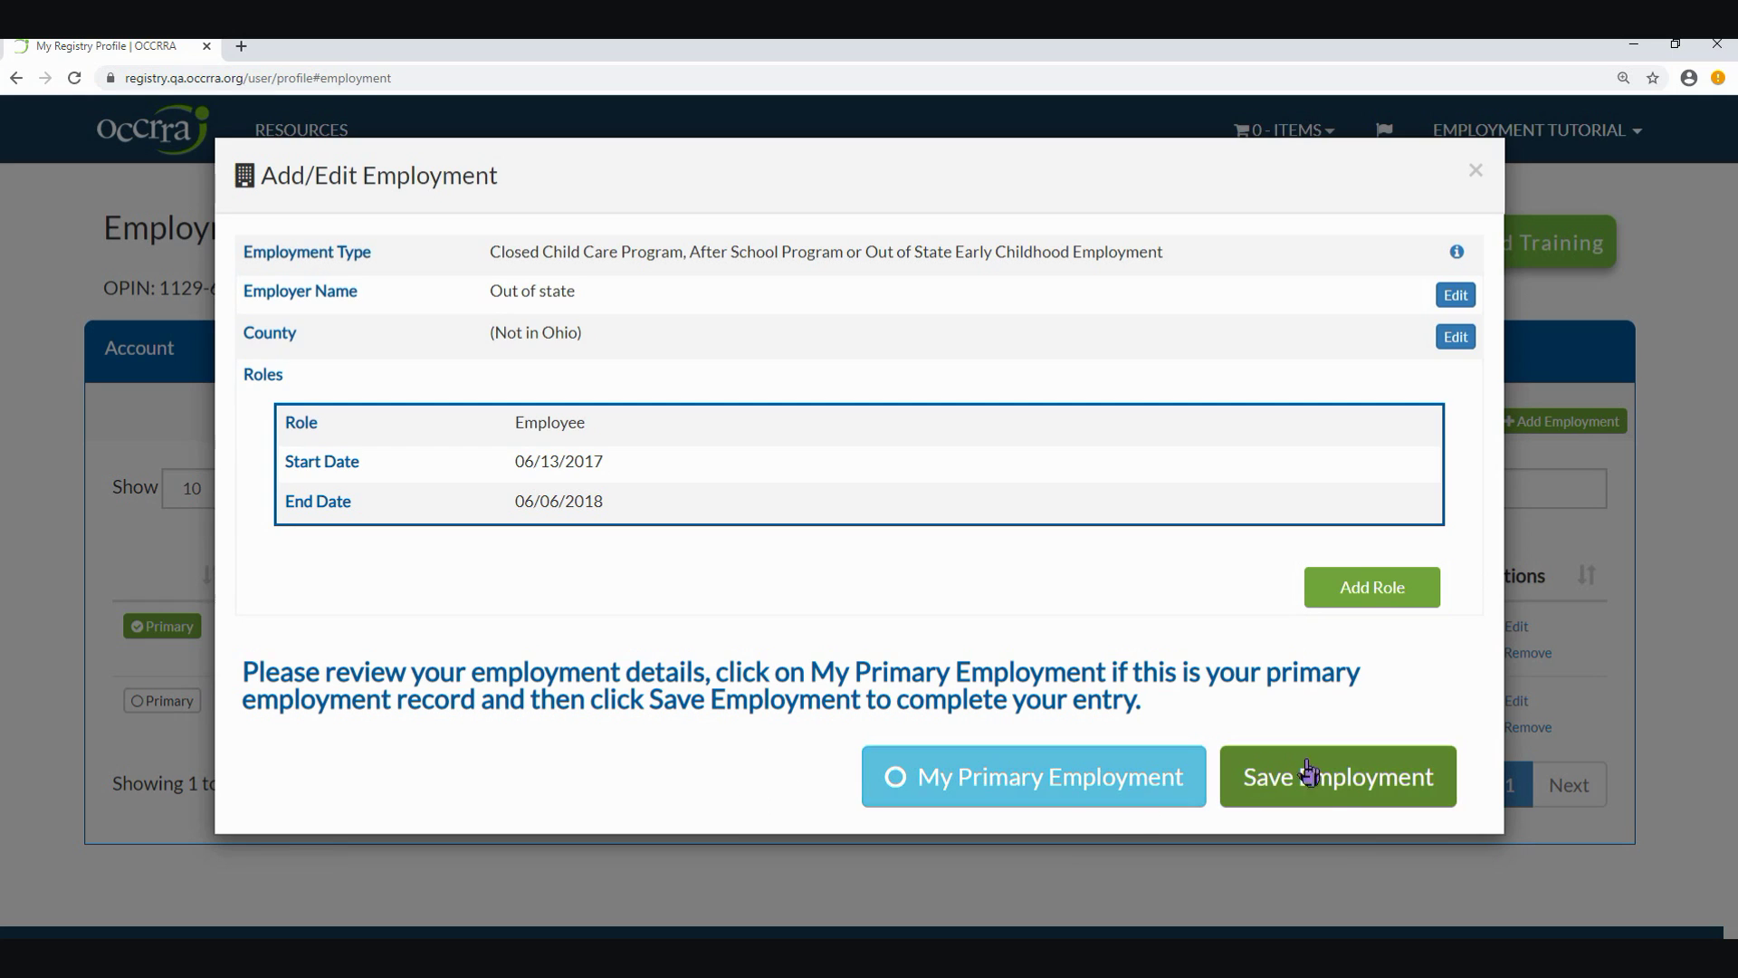
{"action": "left_click", "coordinate": [1348, 780]}
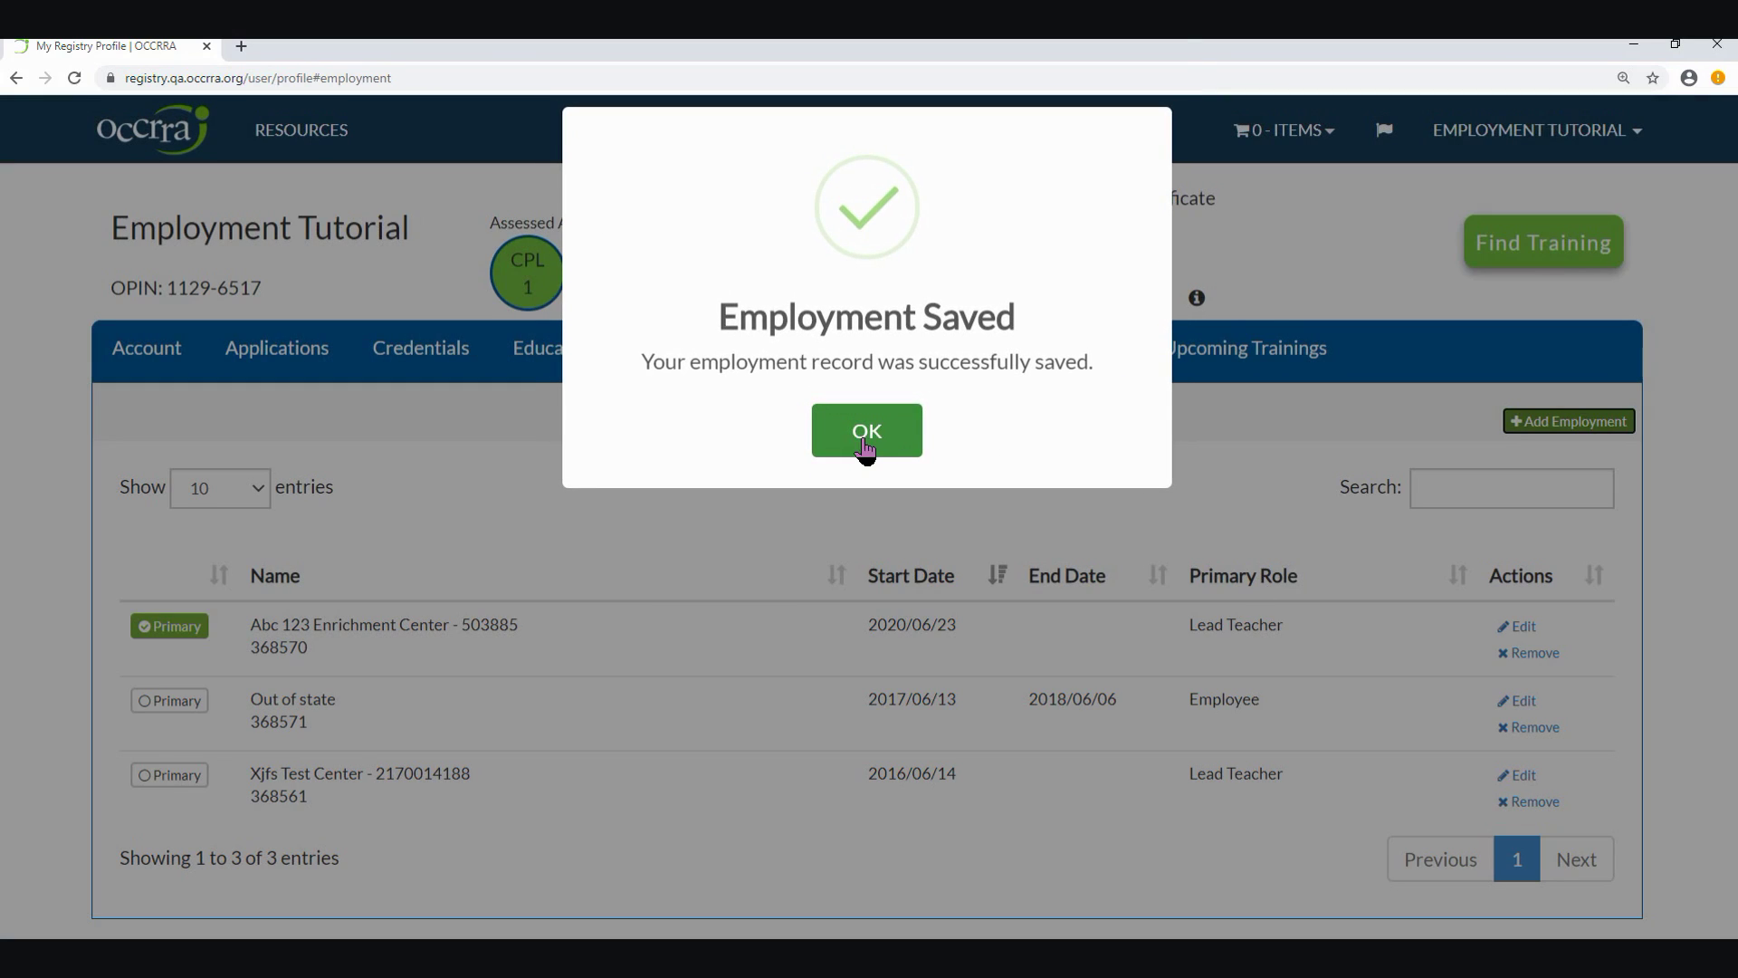
{"action": "left_click", "coordinate": [864, 442]}
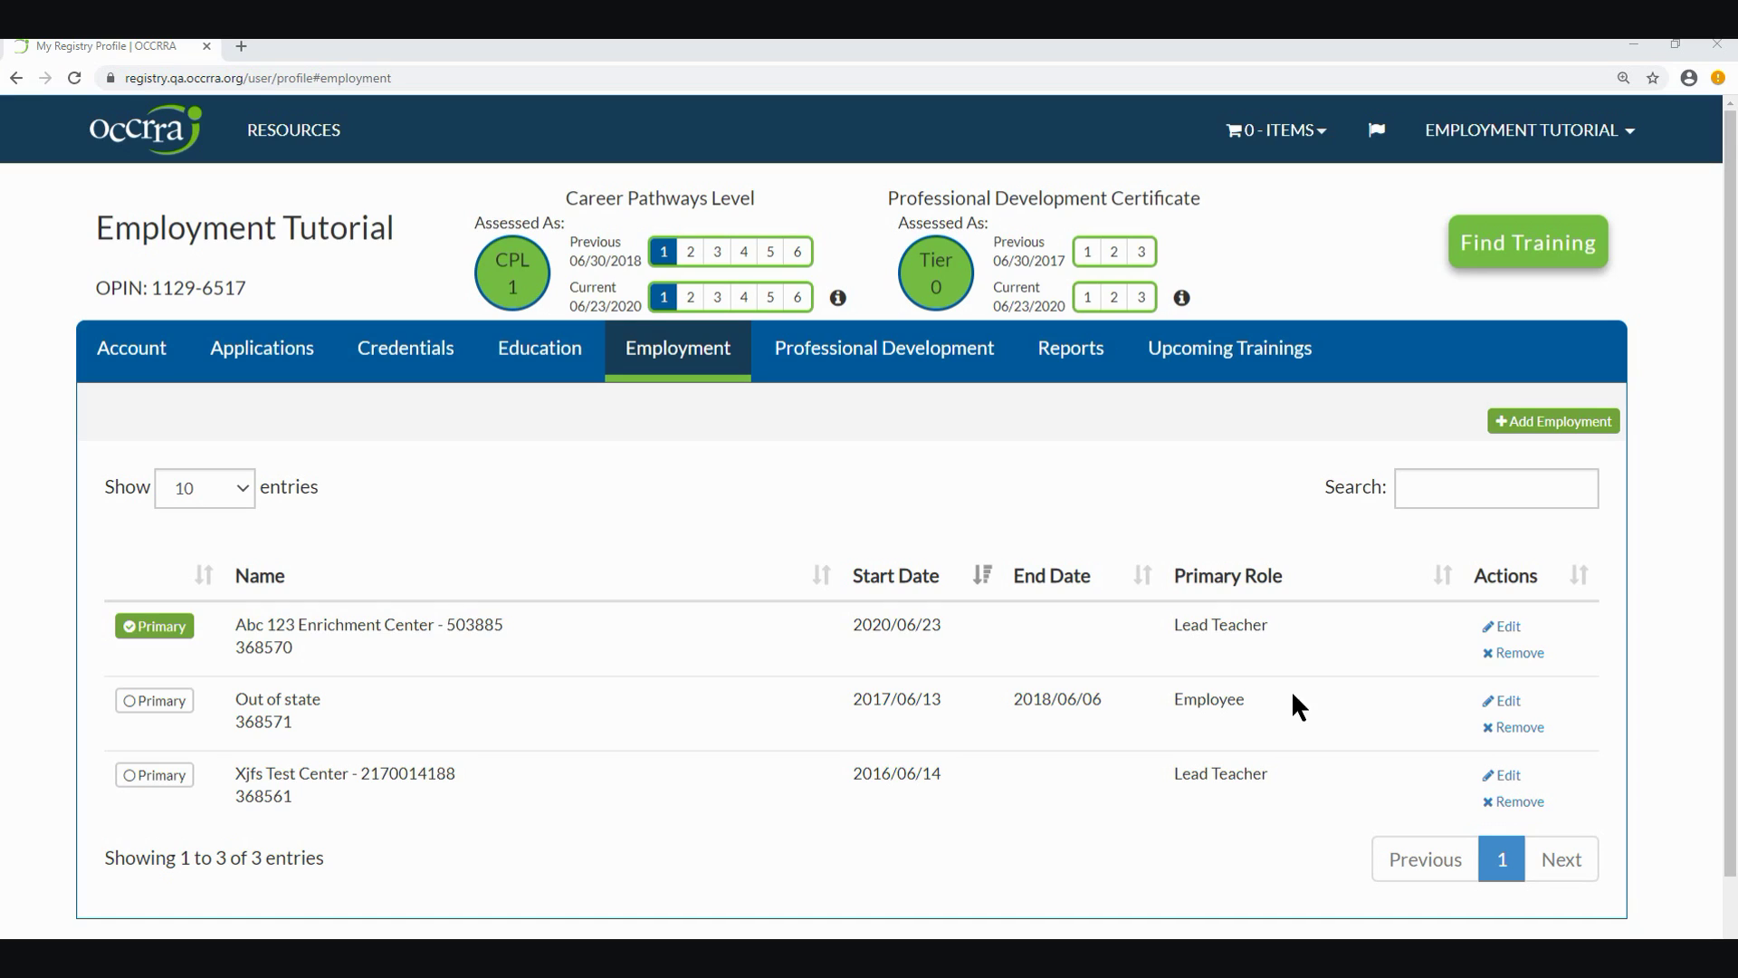
Start a new state agency employment record under the Ohio Department of Developmental Disabilities.
{"action": "left_click", "coordinate": [1572, 422]}
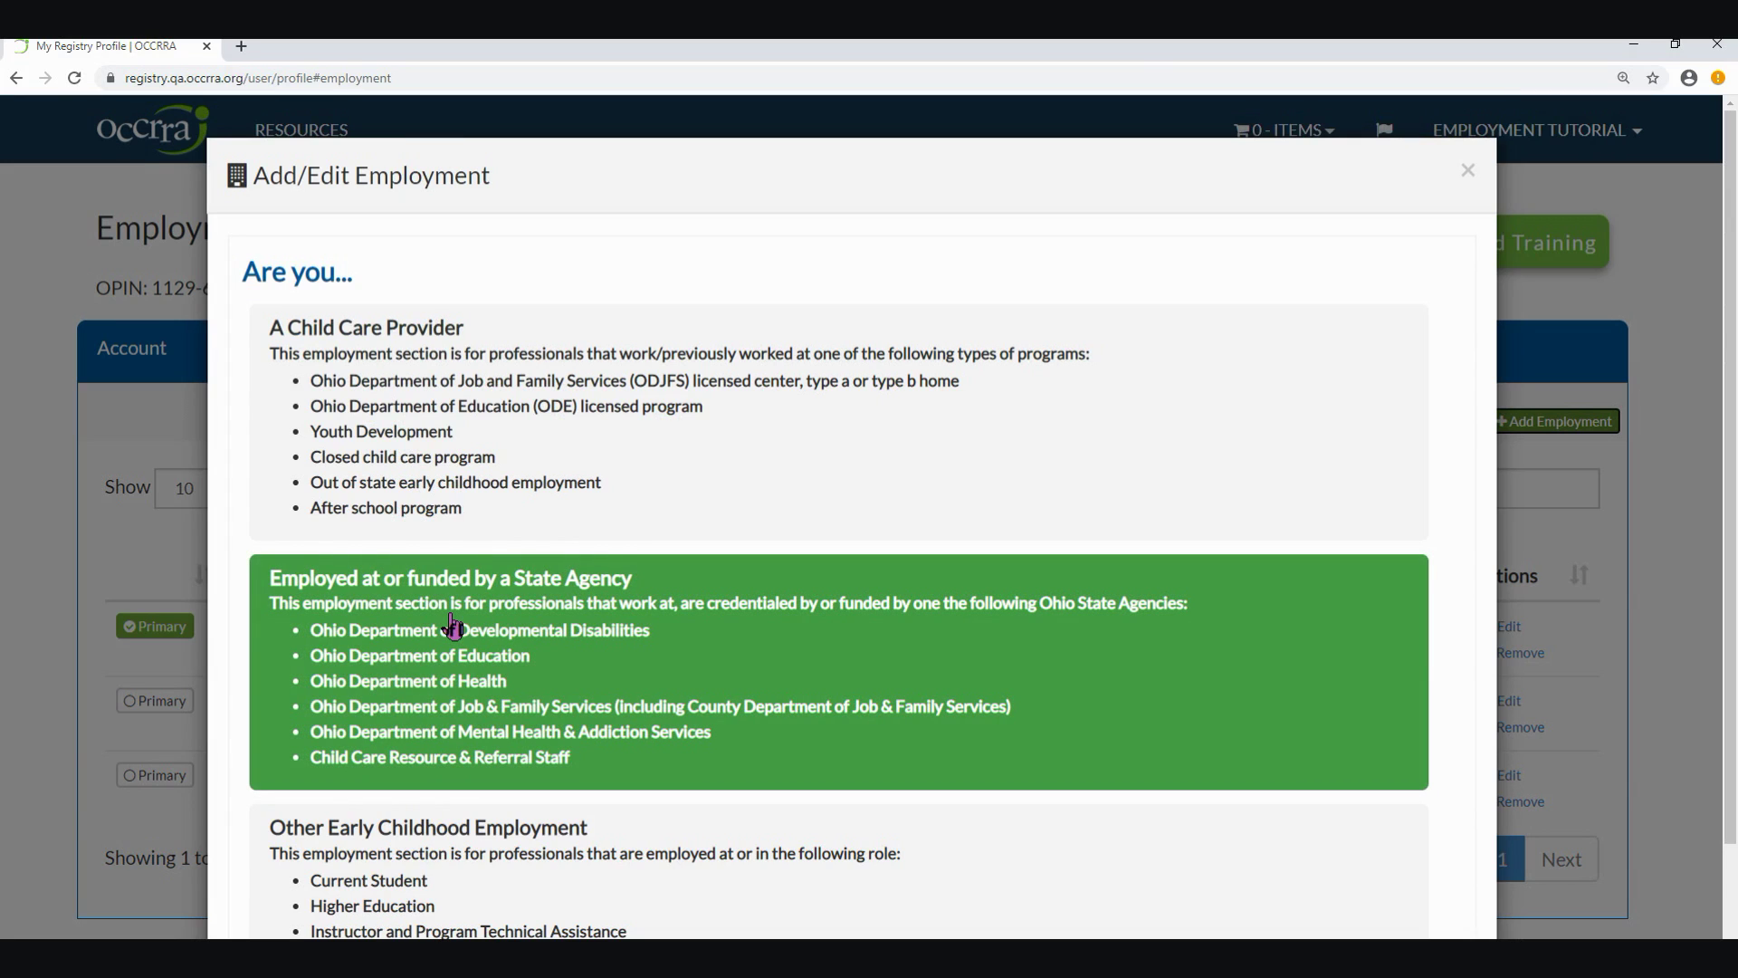
{"action": "left_click", "coordinate": [668, 605]}
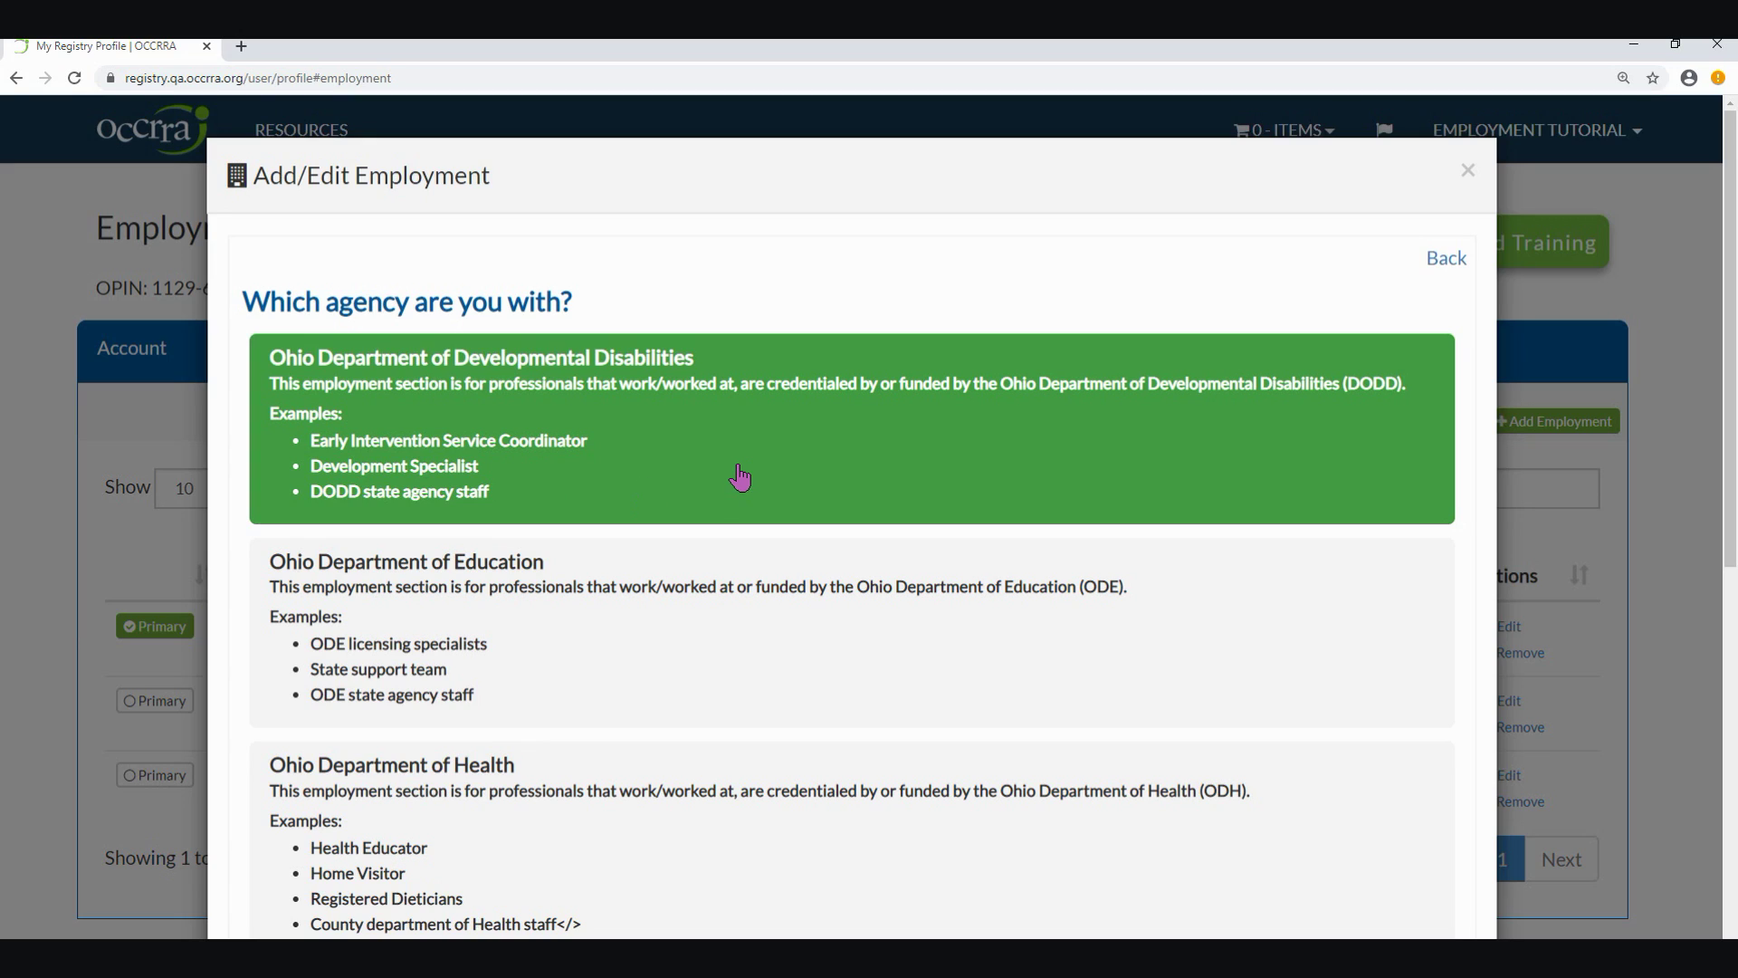
{"action": "scroll", "coordinate": [738, 472], "scroll_direction": "down", "scroll_amount": 4}
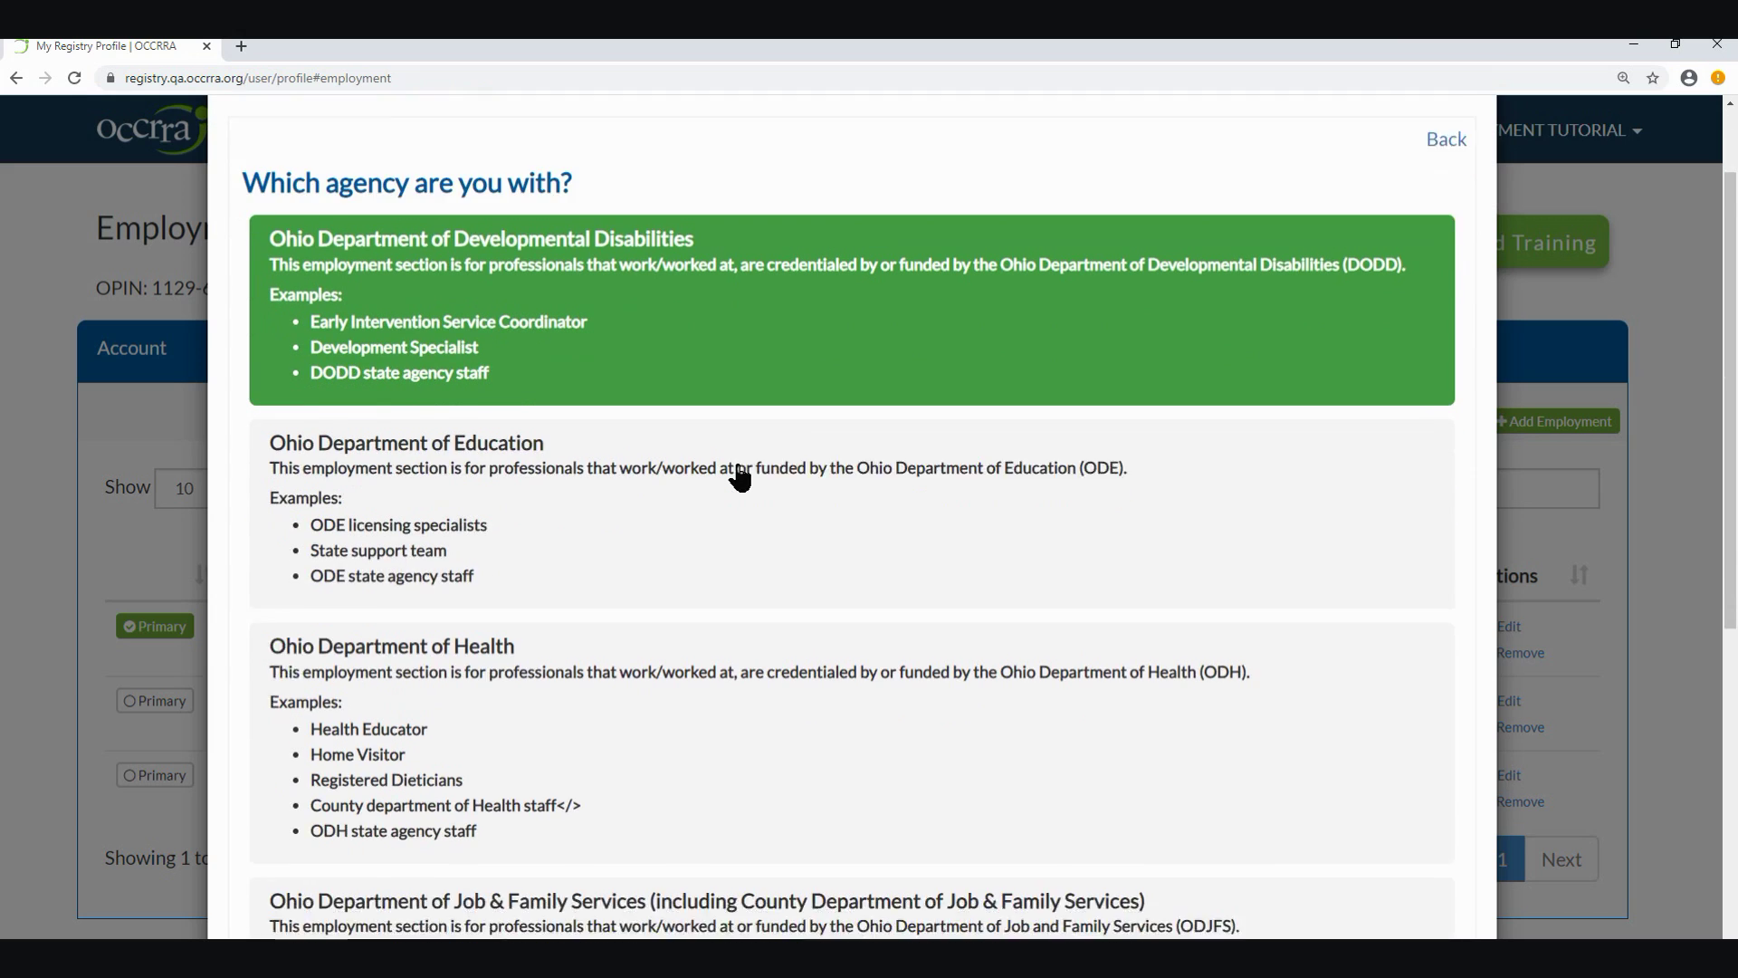
{"action": "scroll", "coordinate": [739, 475], "scroll_direction": "down", "scroll_amount": 4}
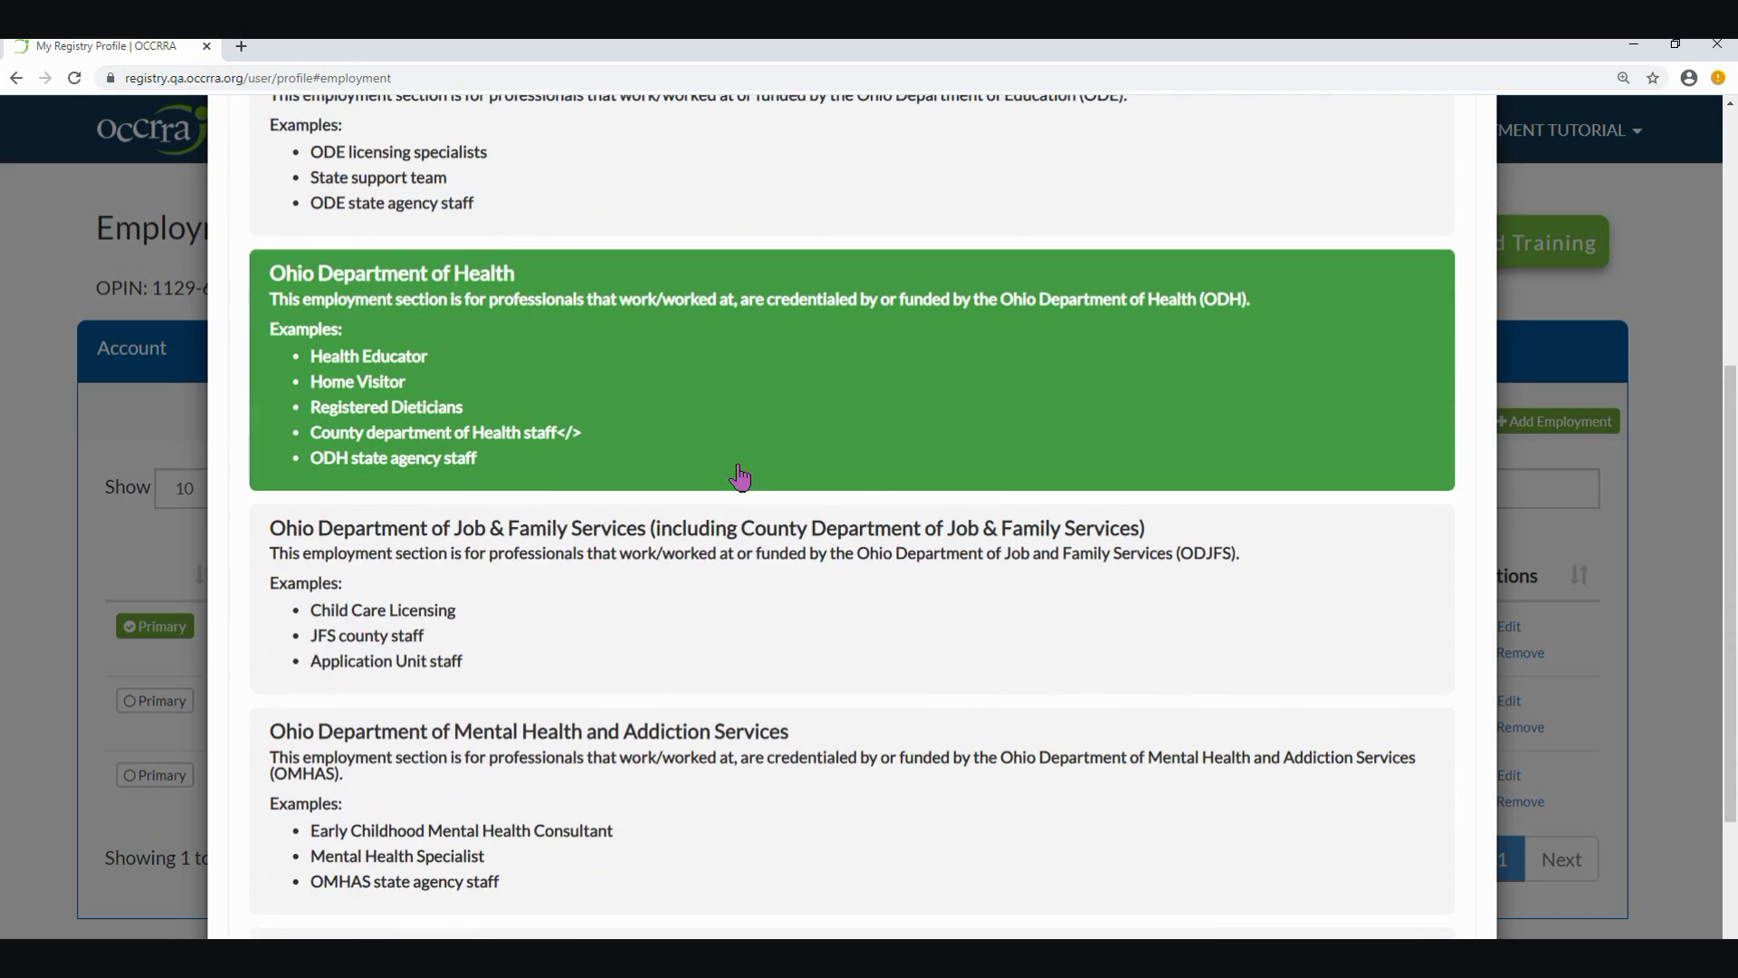
{"action": "scroll", "coordinate": [738, 476], "scroll_direction": "up", "scroll_amount": 8}
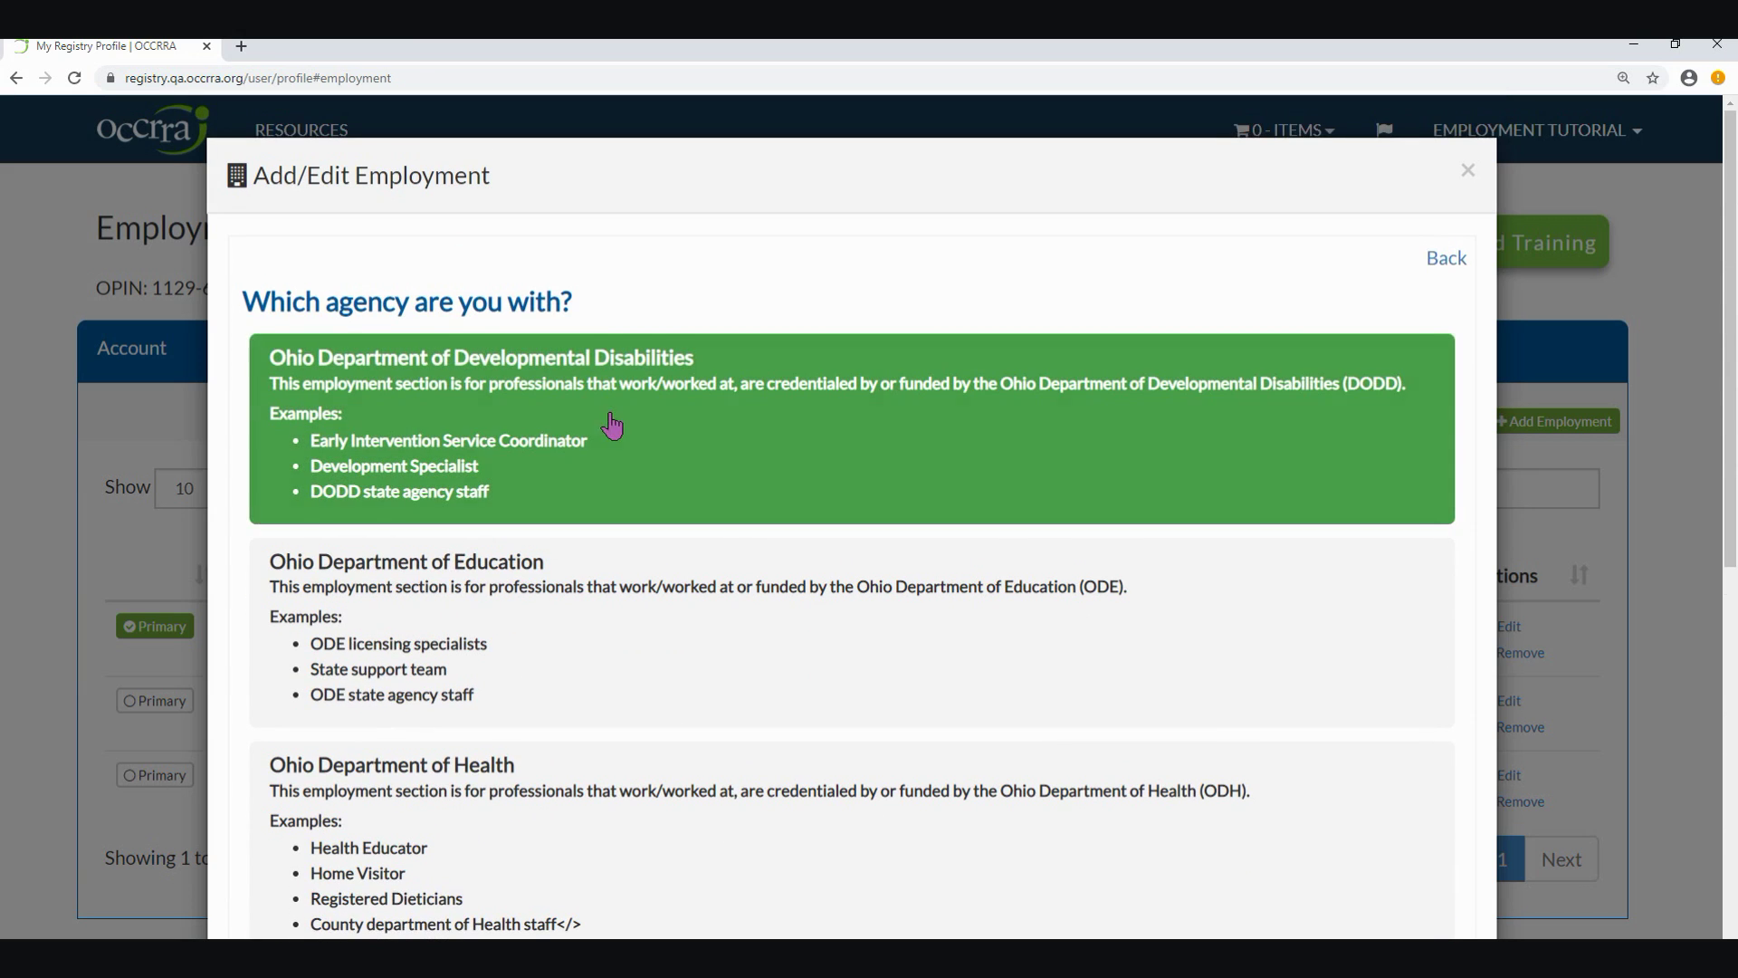
{"action": "left_click", "coordinate": [693, 424]}
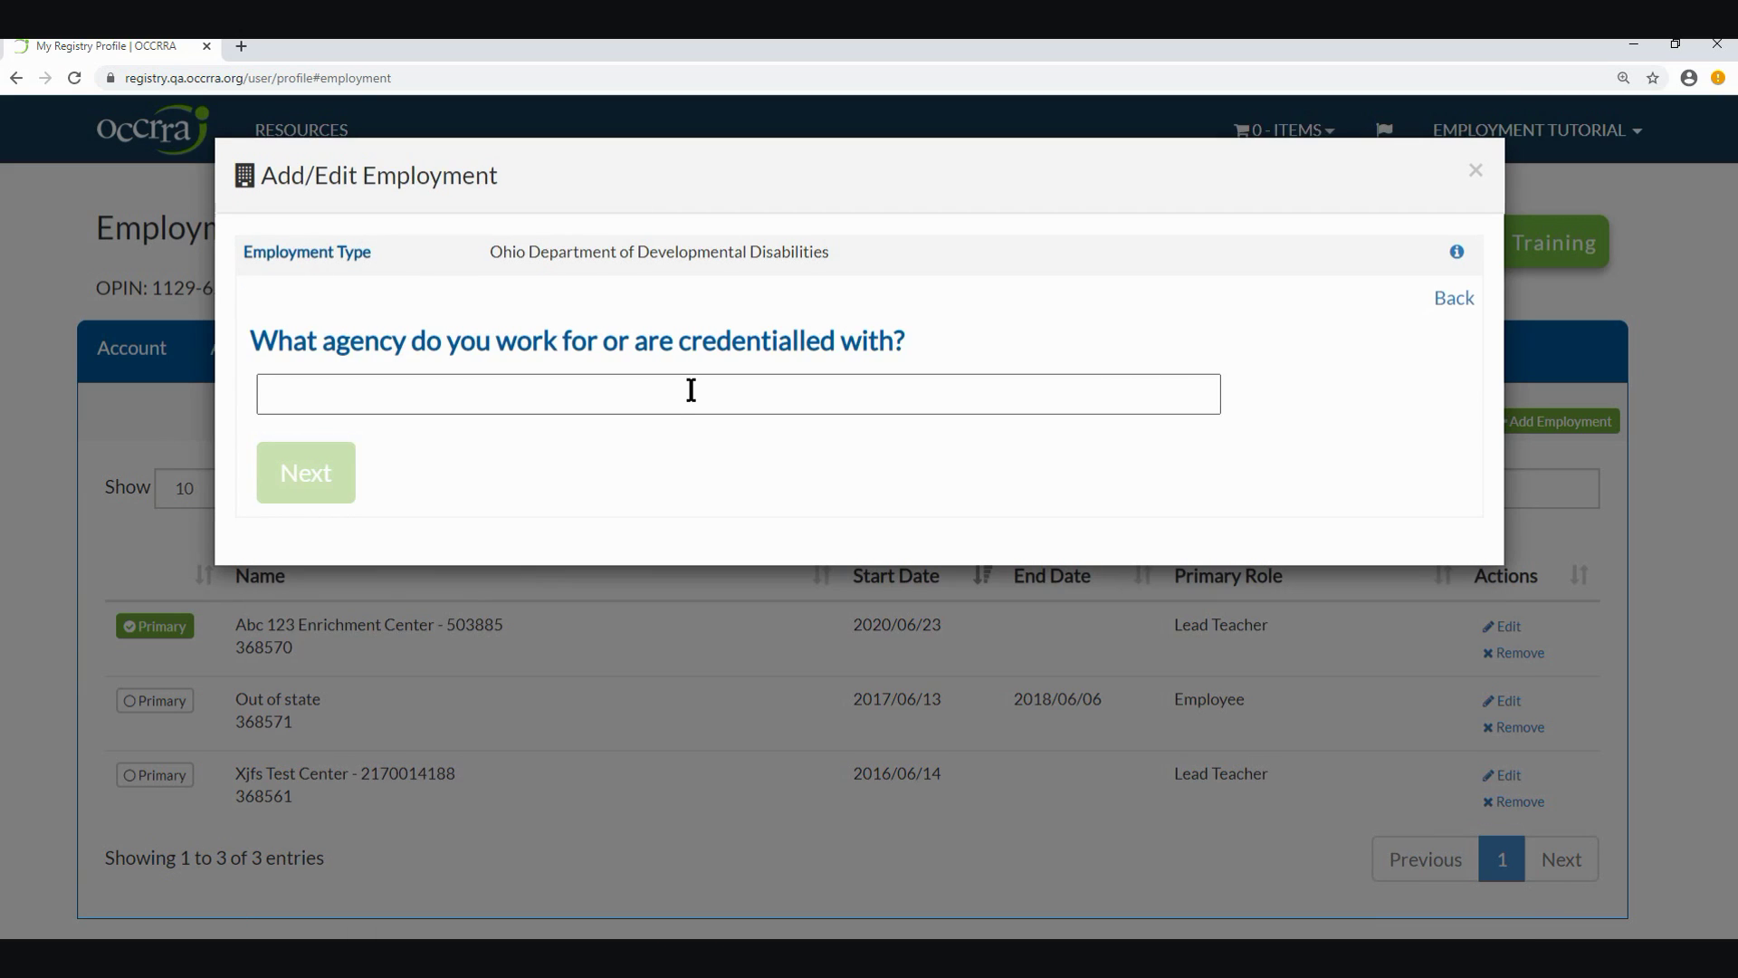
Enter "Service Coordinator Agency Title" as the agency name and choose Hamilton as the county.
{"action": "left_click", "coordinate": [694, 396]}
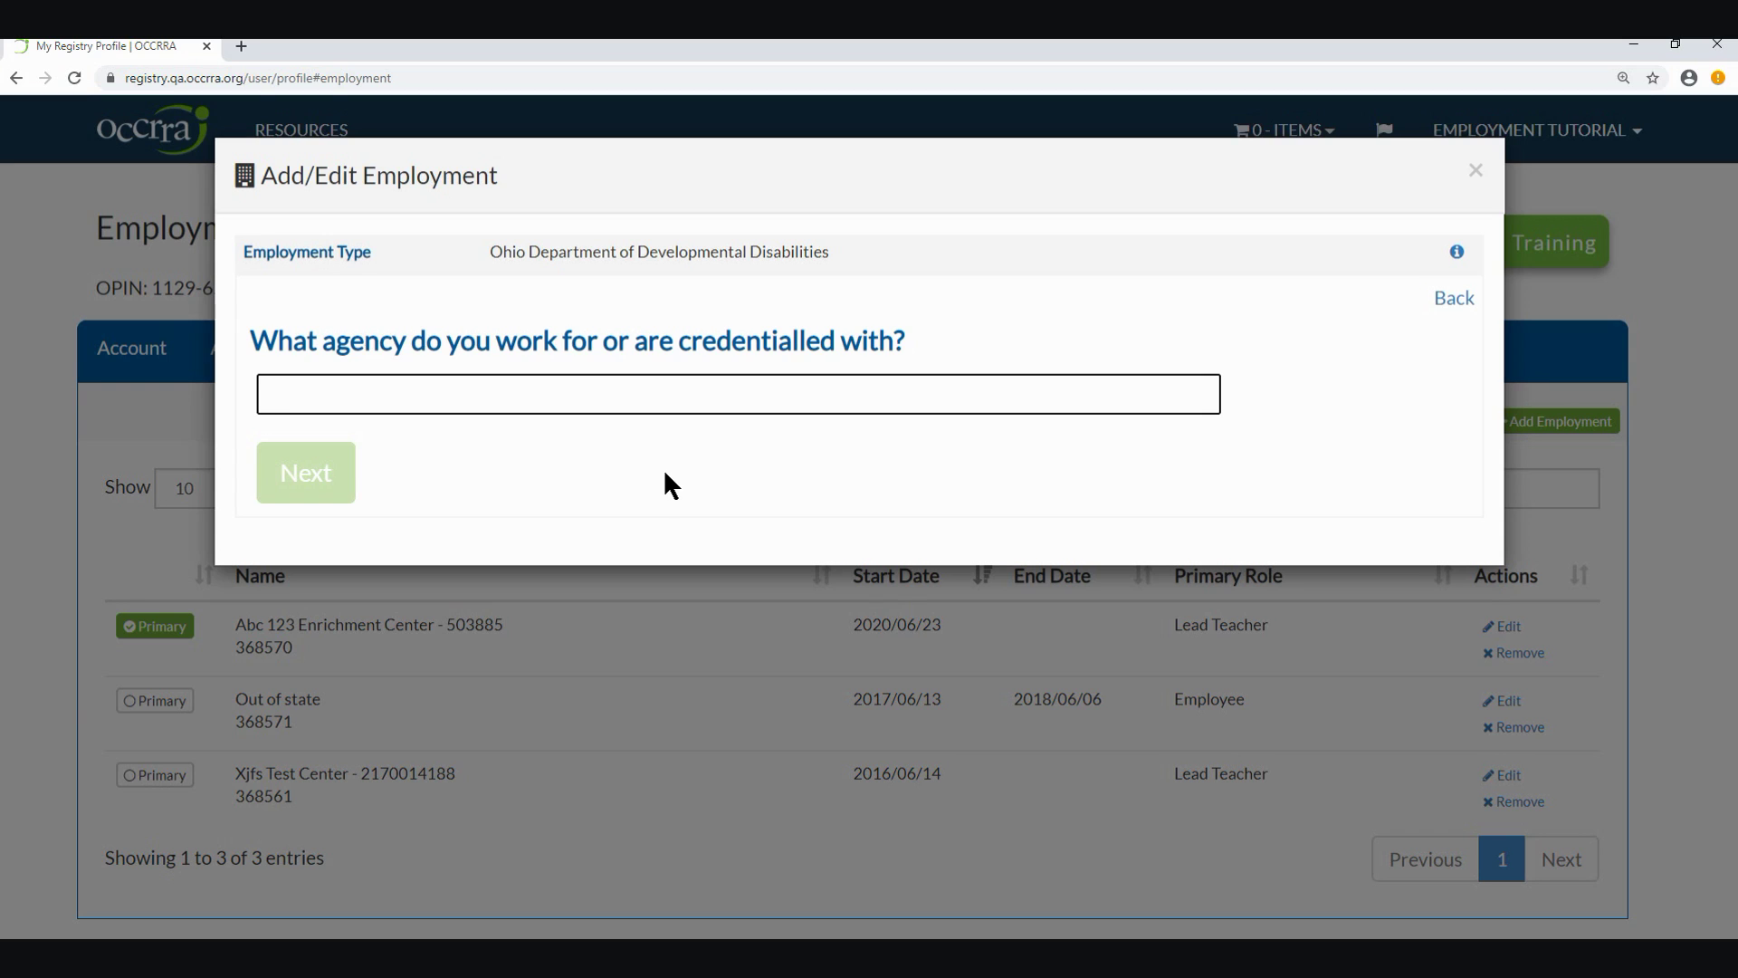
{"action": "type", "text": "Service Coordinator Agency Title"}
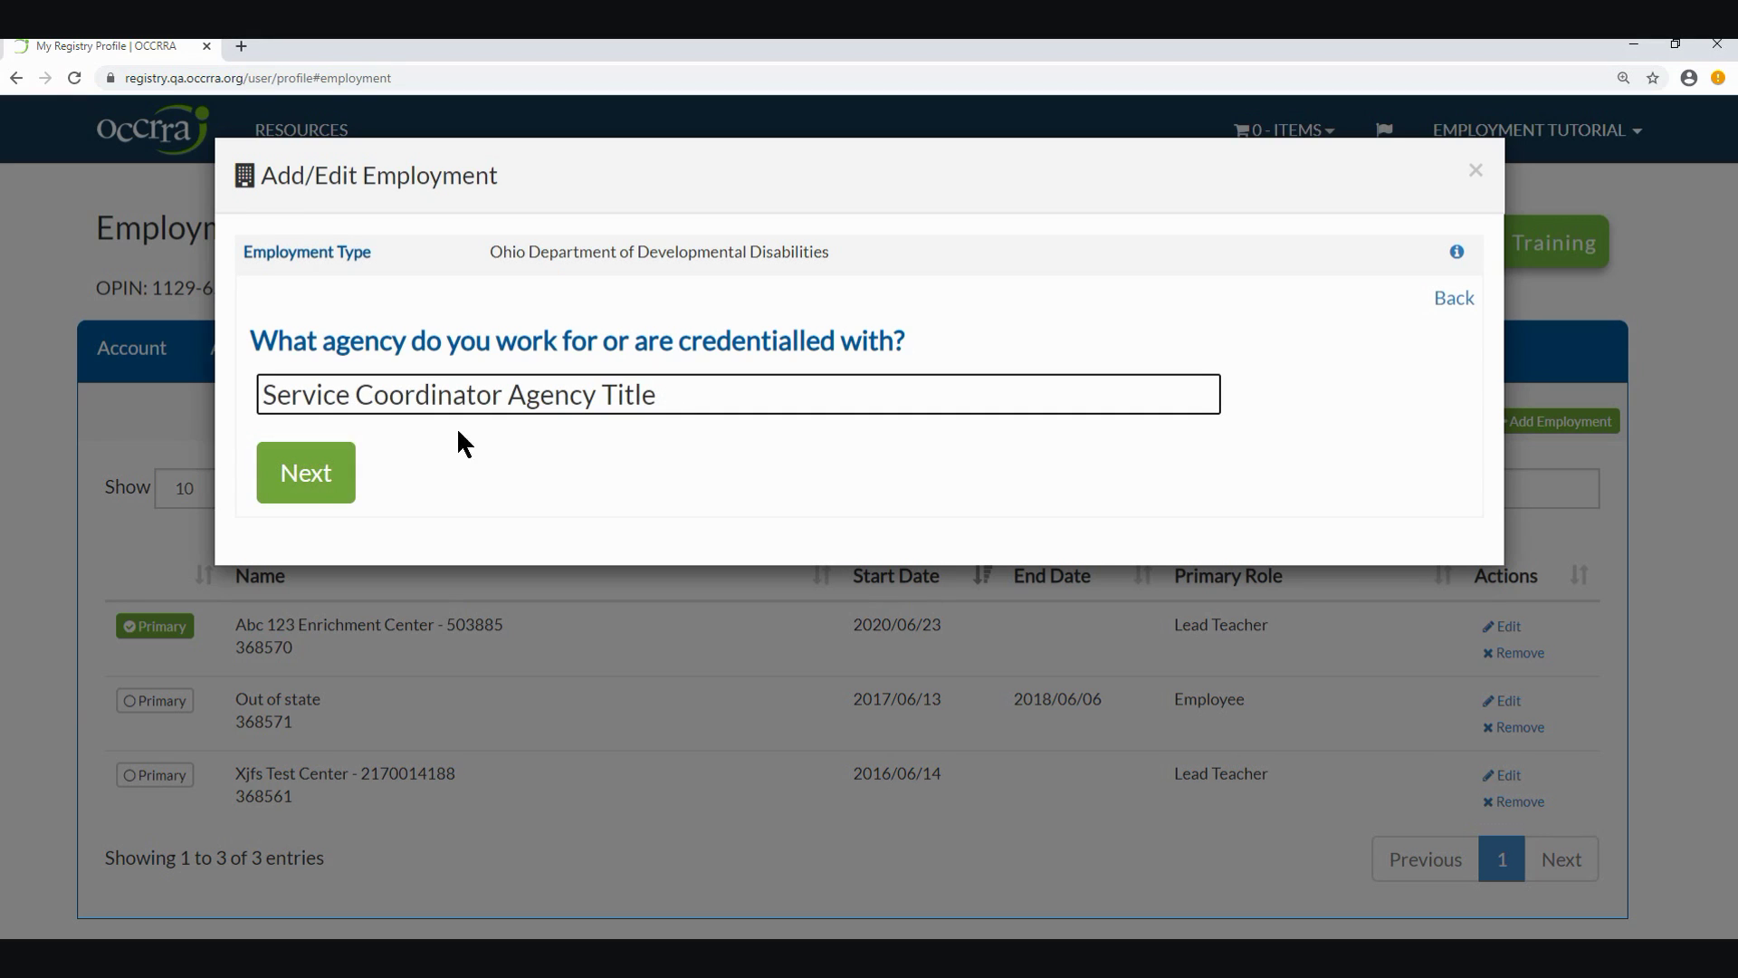
{"action": "left_click", "coordinate": [308, 491]}
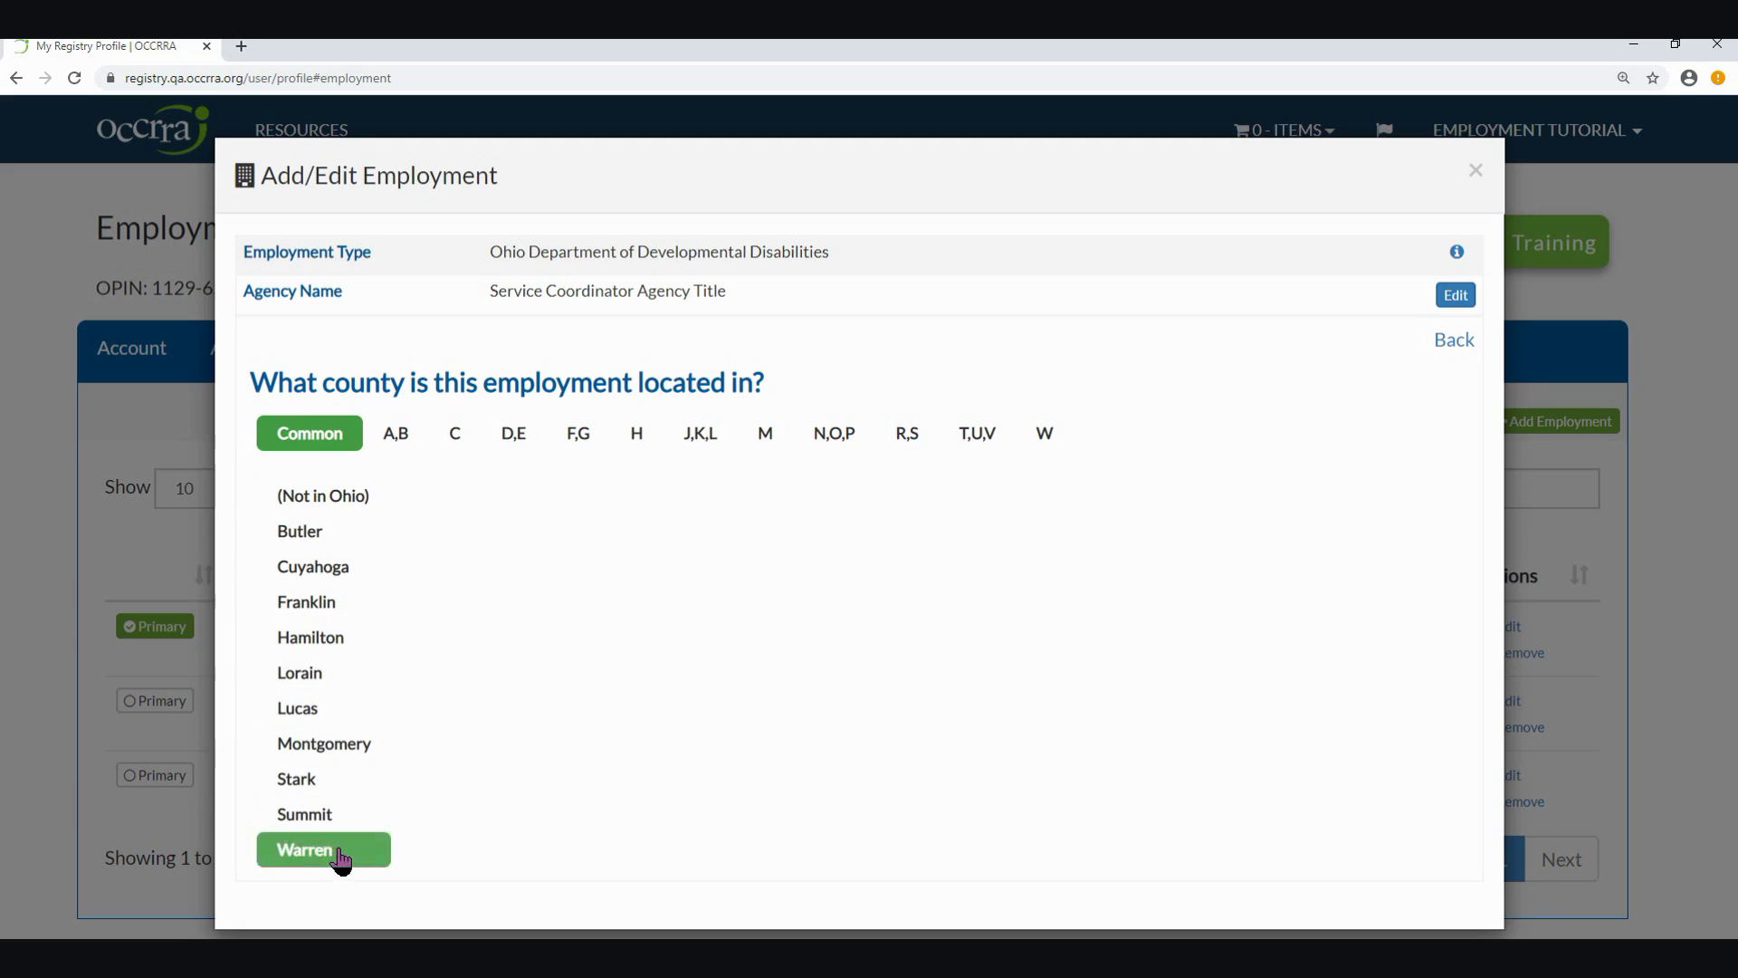
{"action": "left_click", "coordinate": [412, 441]}
{"action": "left_click", "coordinate": [579, 435]}
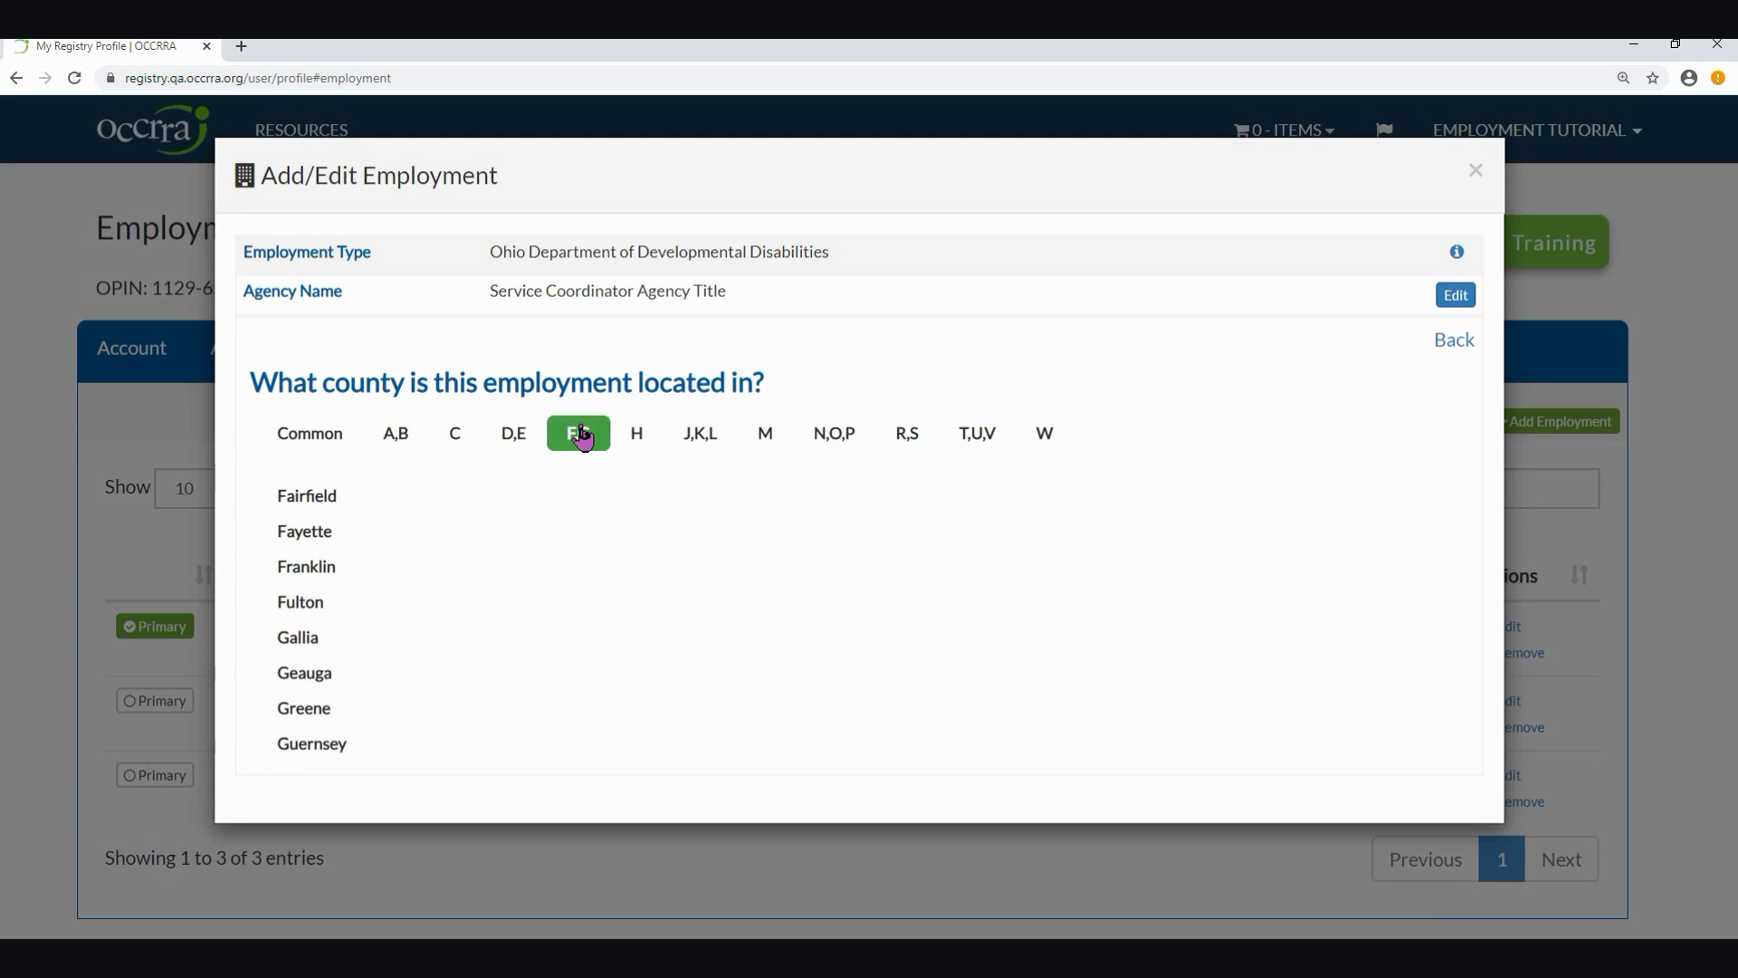
{"action": "left_click", "coordinate": [638, 436]}
{"action": "left_click", "coordinate": [312, 497]}
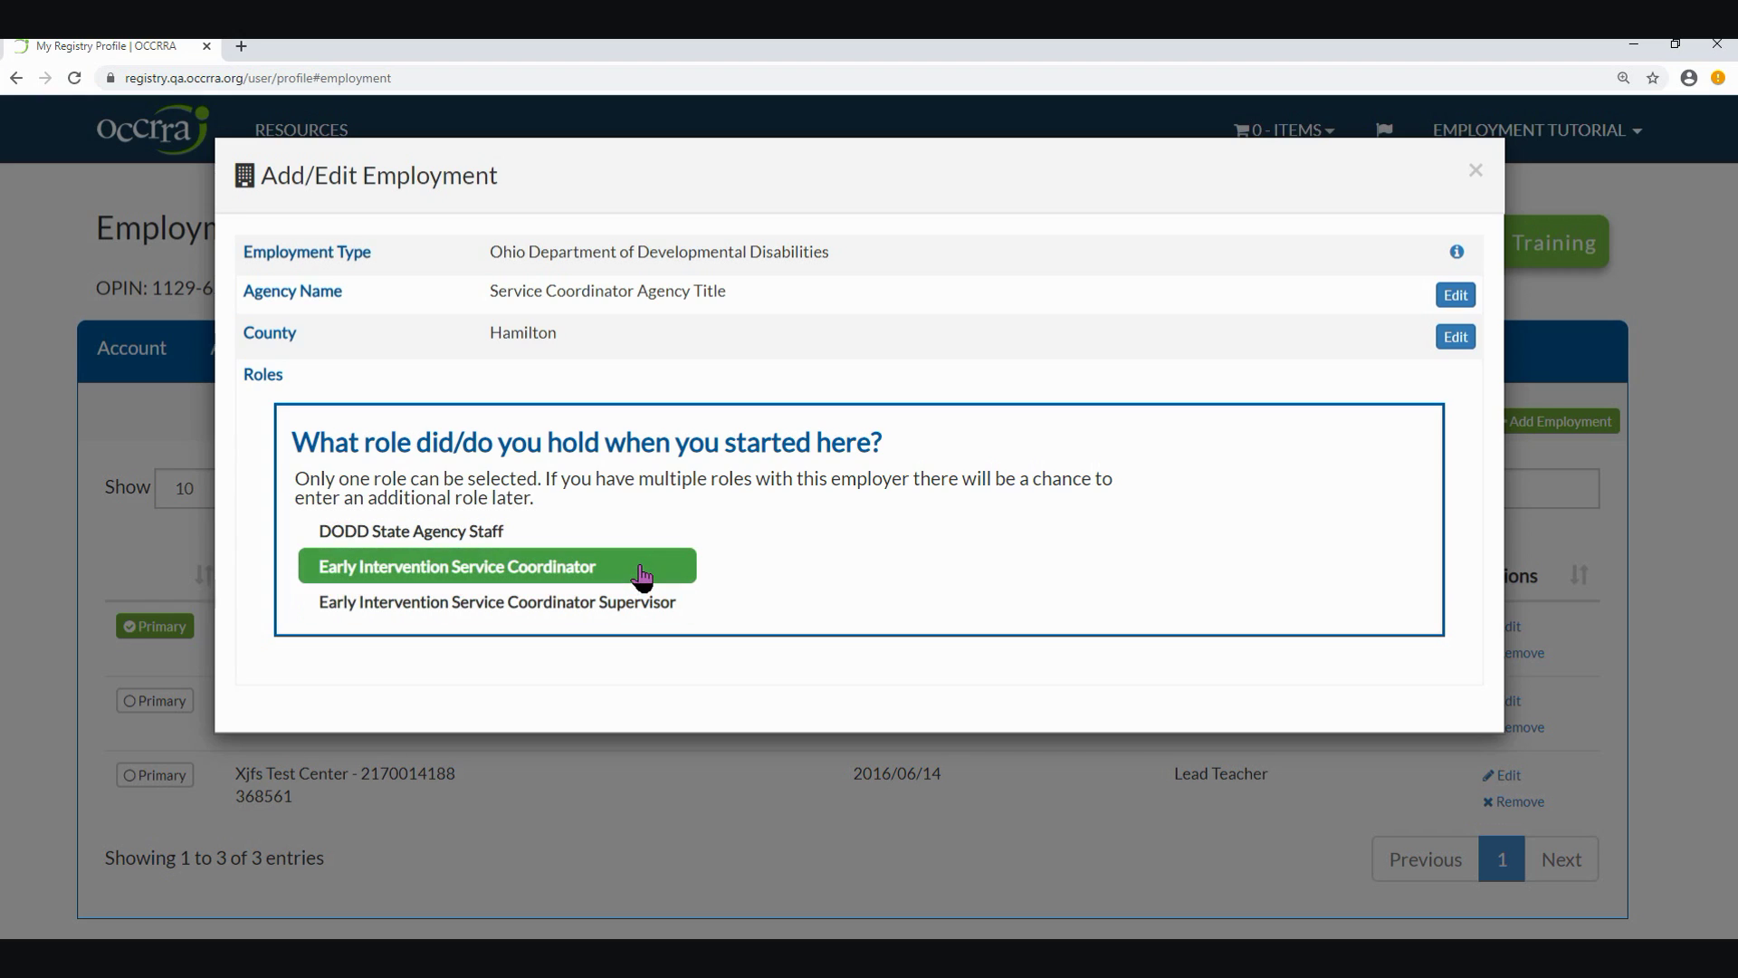
Choose the Early Intervention Service Coordinator role and set its start date to 06/15/2020.
{"action": "left_click", "coordinate": [605, 568]}
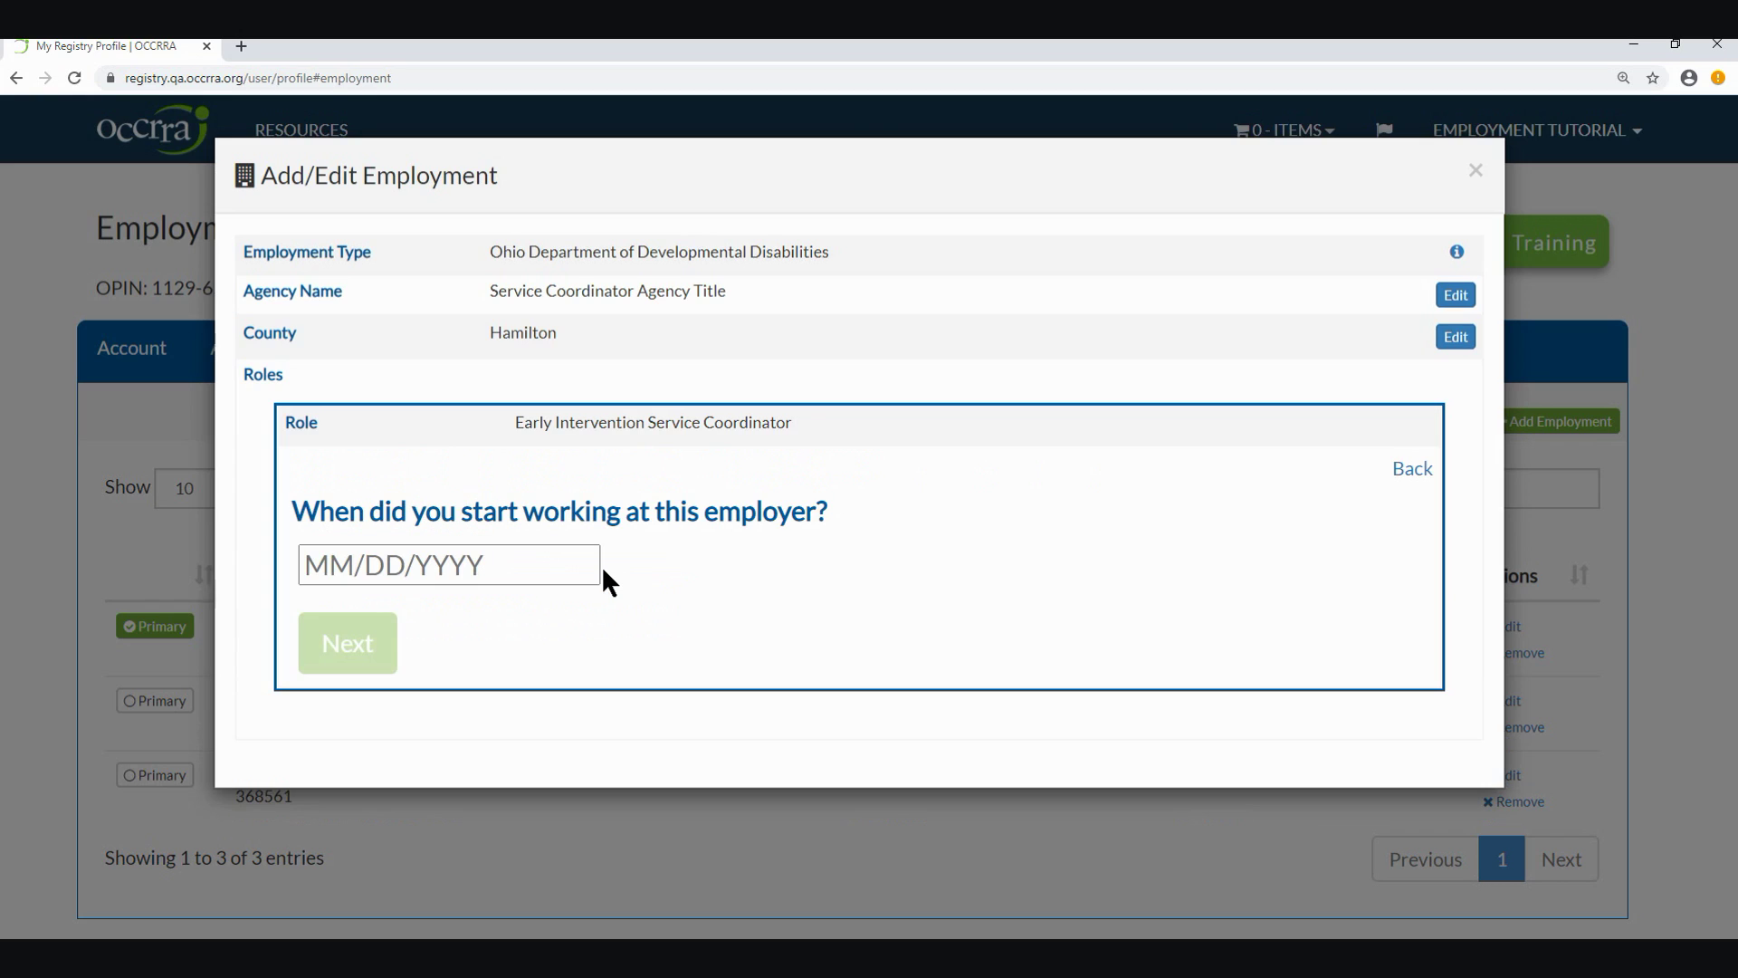
{"action": "left_click", "coordinate": [457, 573]}
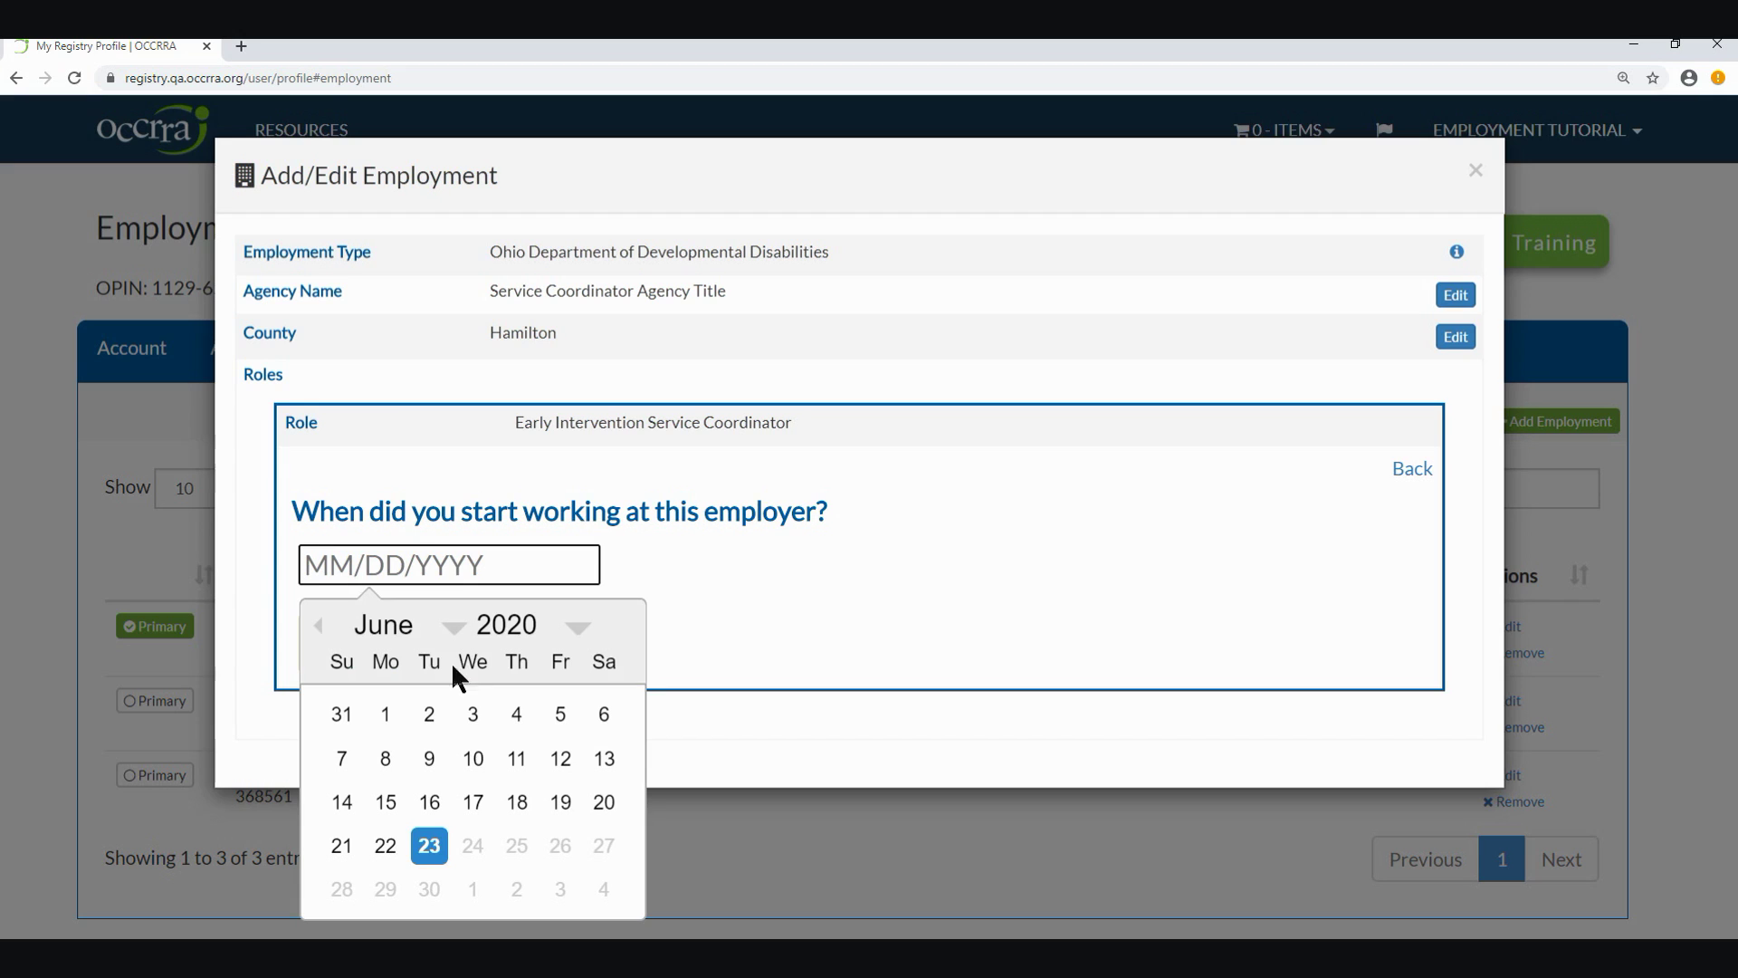
{"action": "left_click", "coordinate": [385, 802]}
{"action": "left_click", "coordinate": [345, 643]}
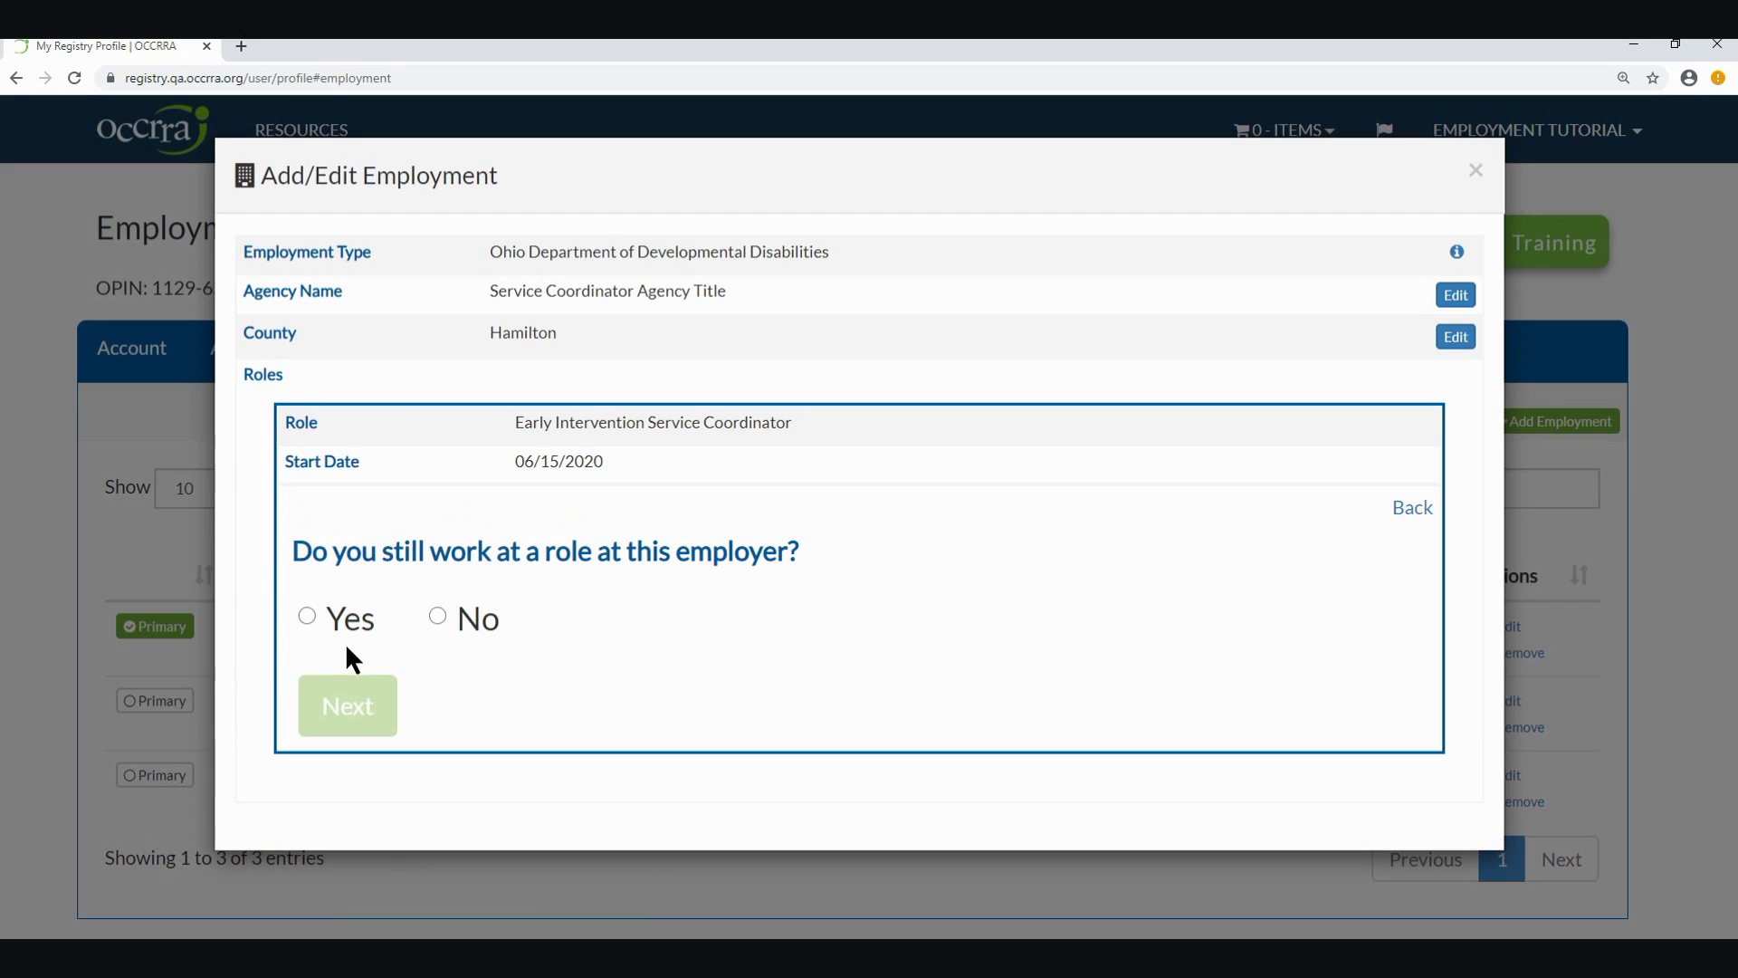
Mark the service coordinator role as current and save the employment record without additional roles or primary status.
{"action": "left_click", "coordinate": [356, 625]}
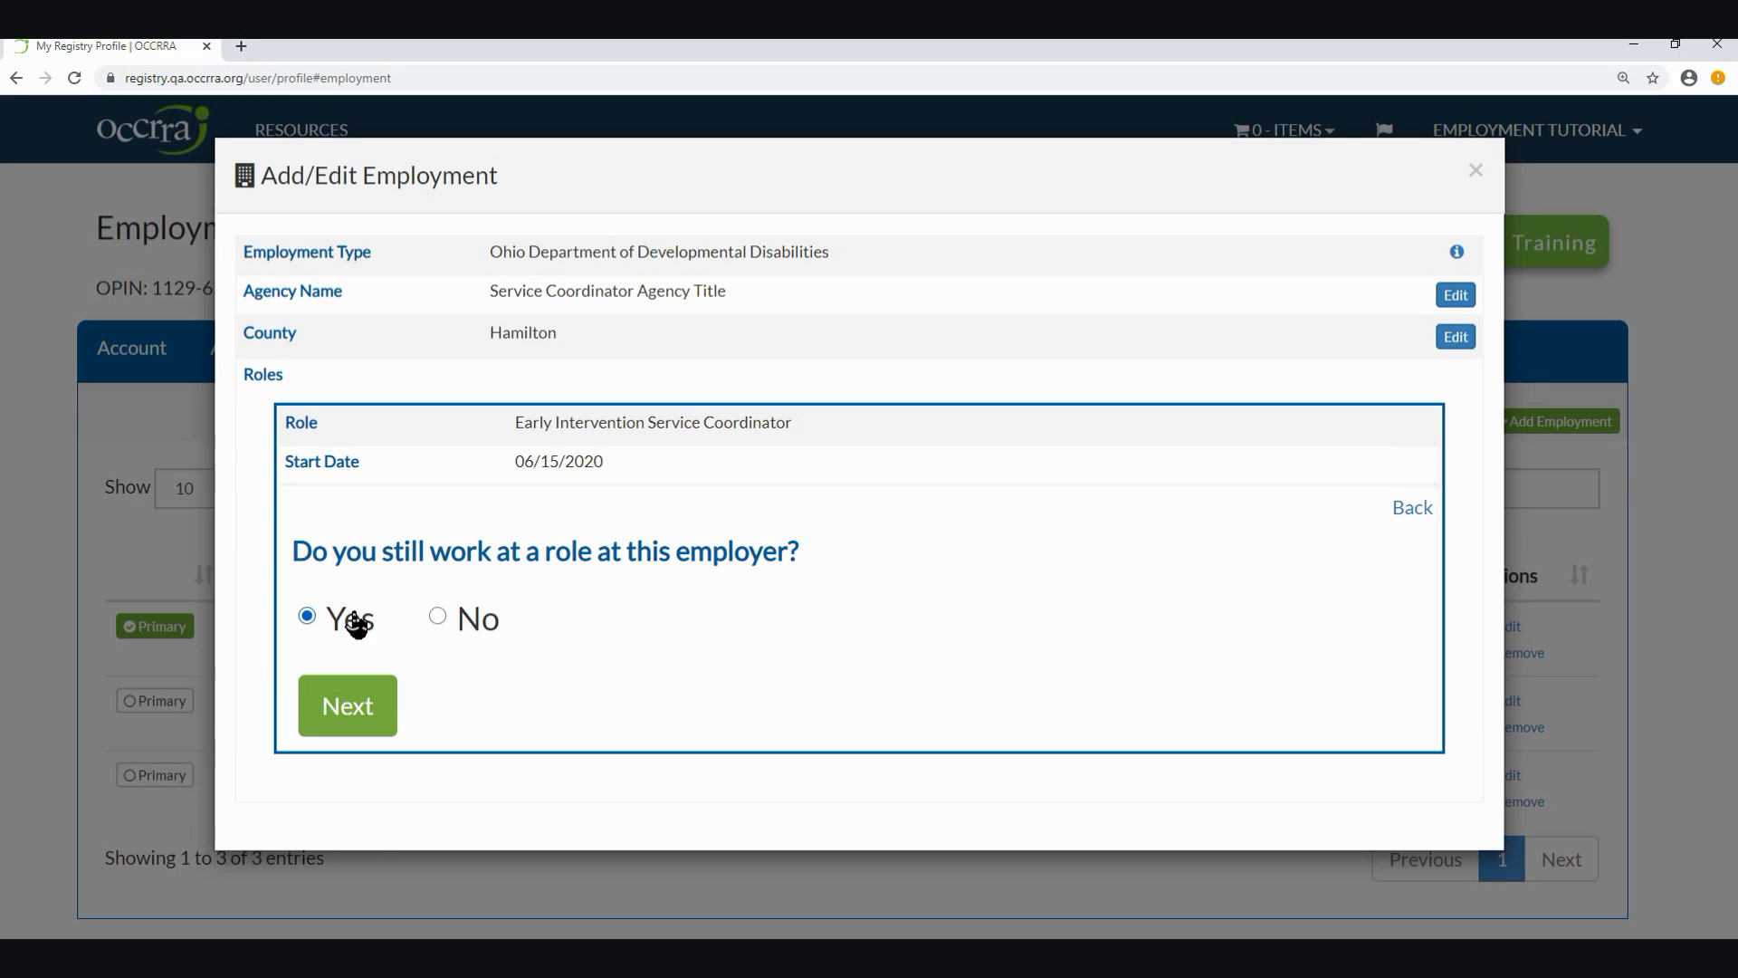
{"action": "left_click", "coordinate": [379, 714]}
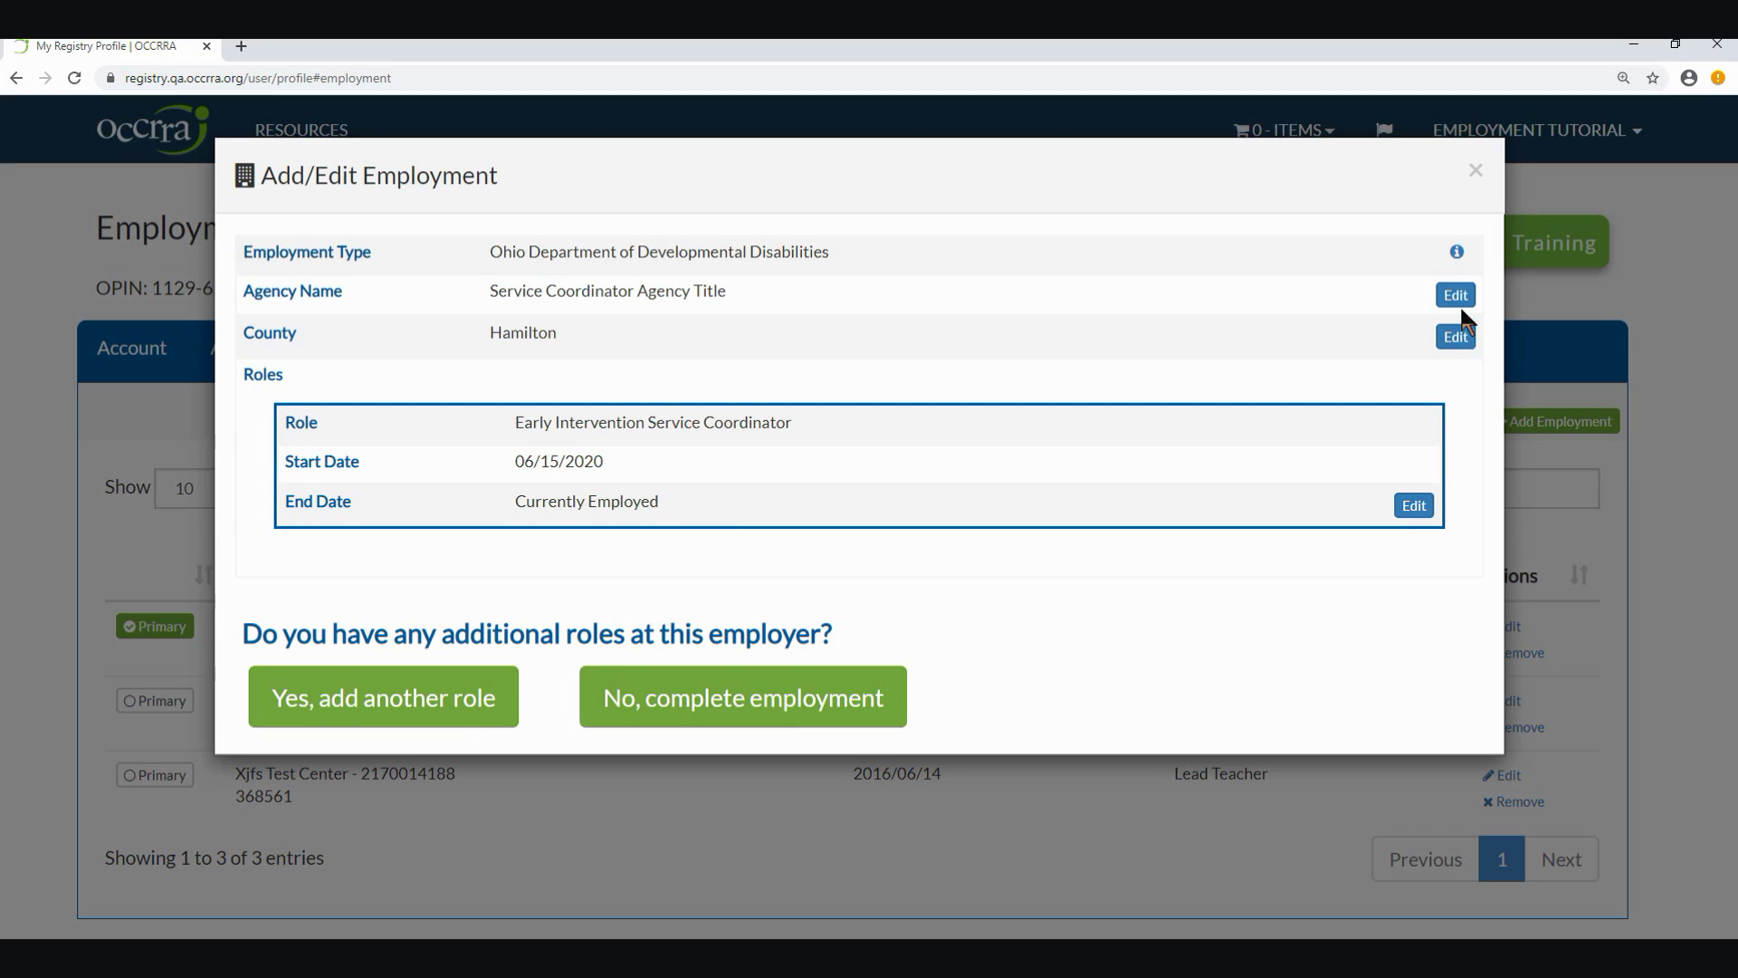
{"action": "left_click", "coordinate": [819, 699]}
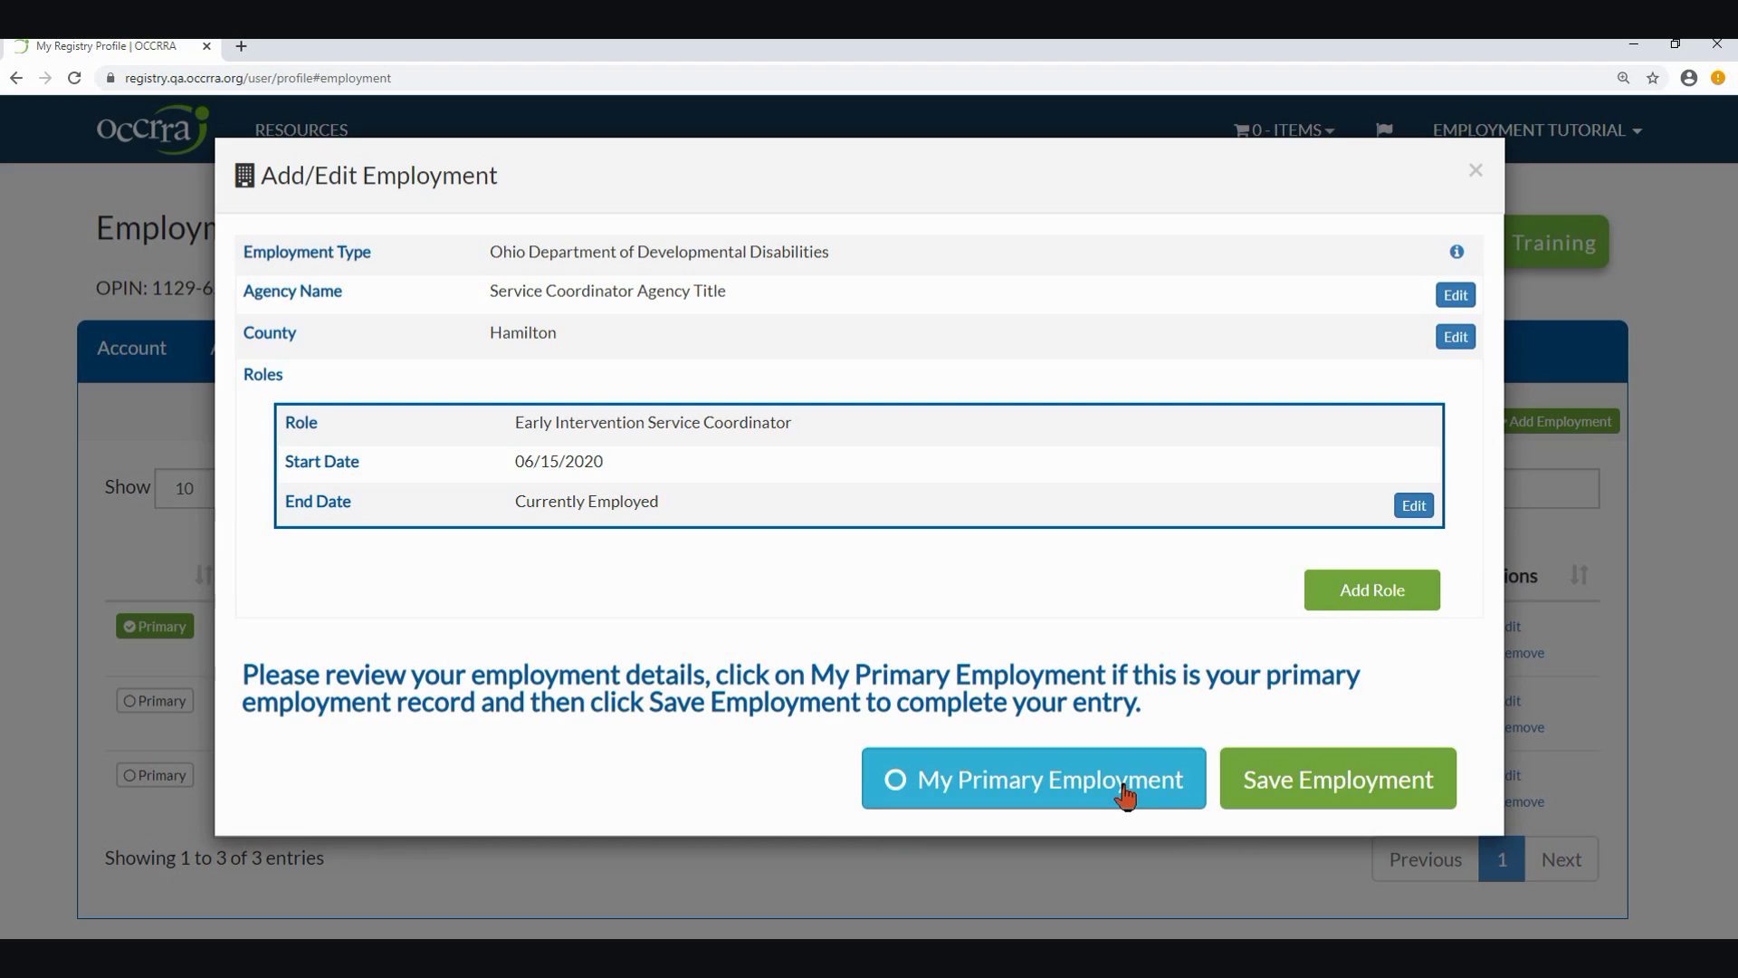
{"action": "left_click", "coordinate": [1334, 784]}
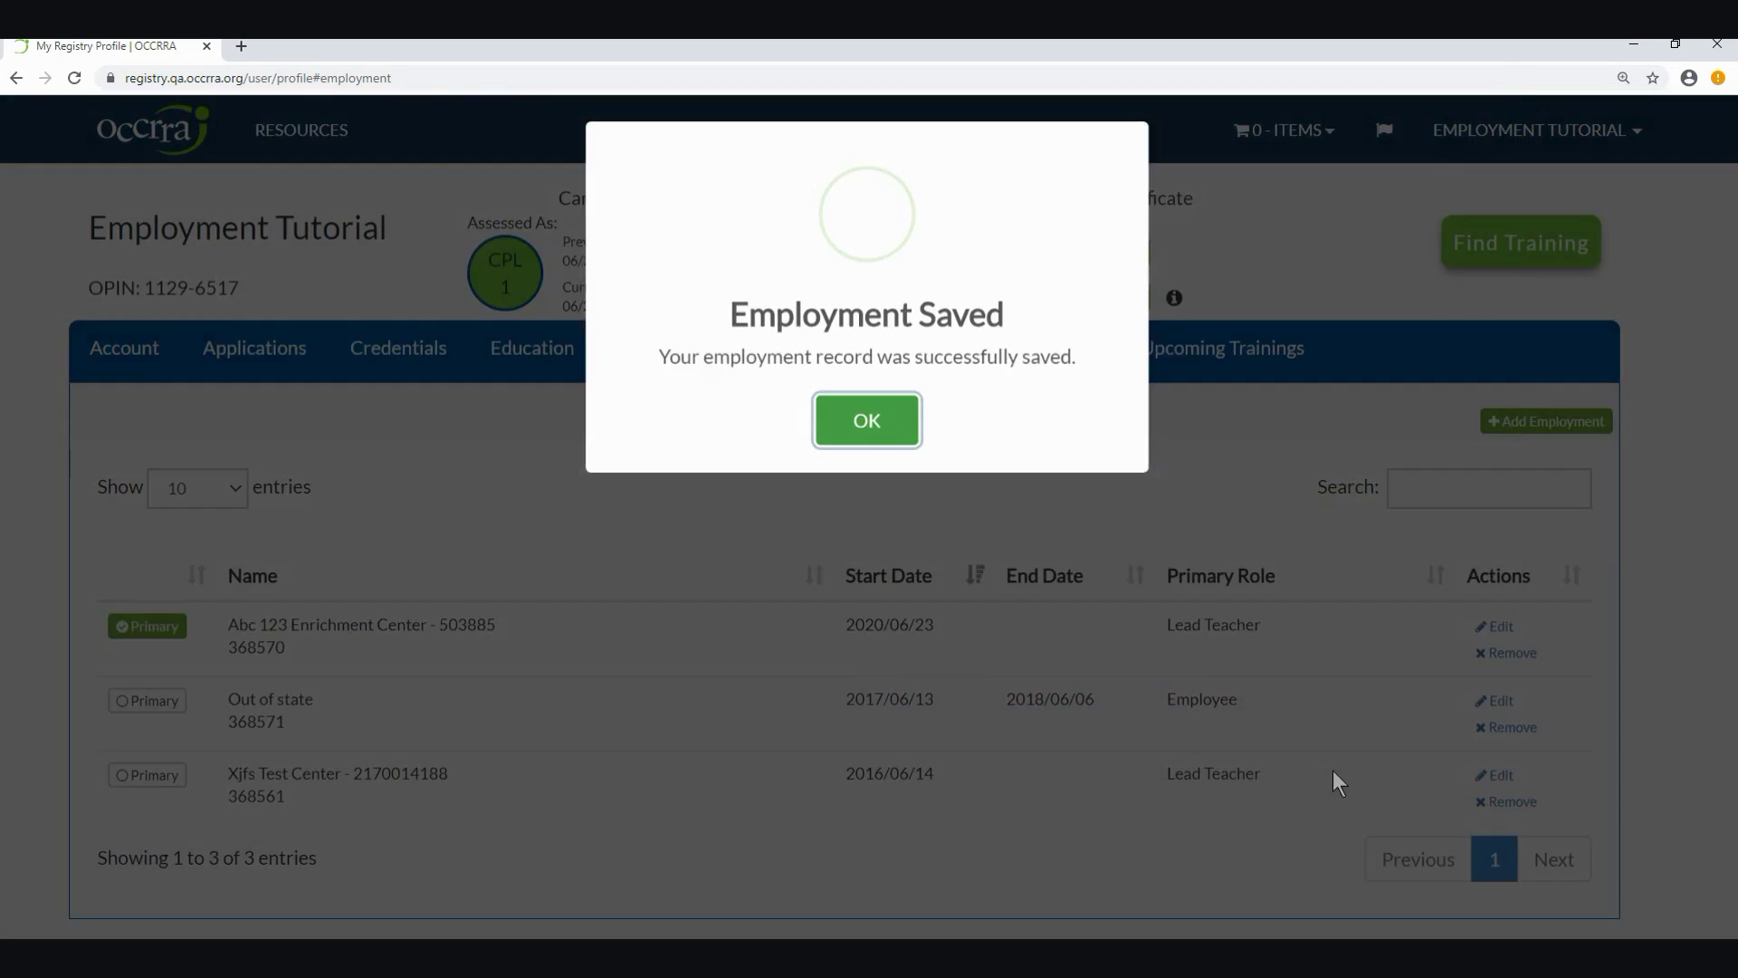
{"action": "left_click", "coordinate": [887, 440]}
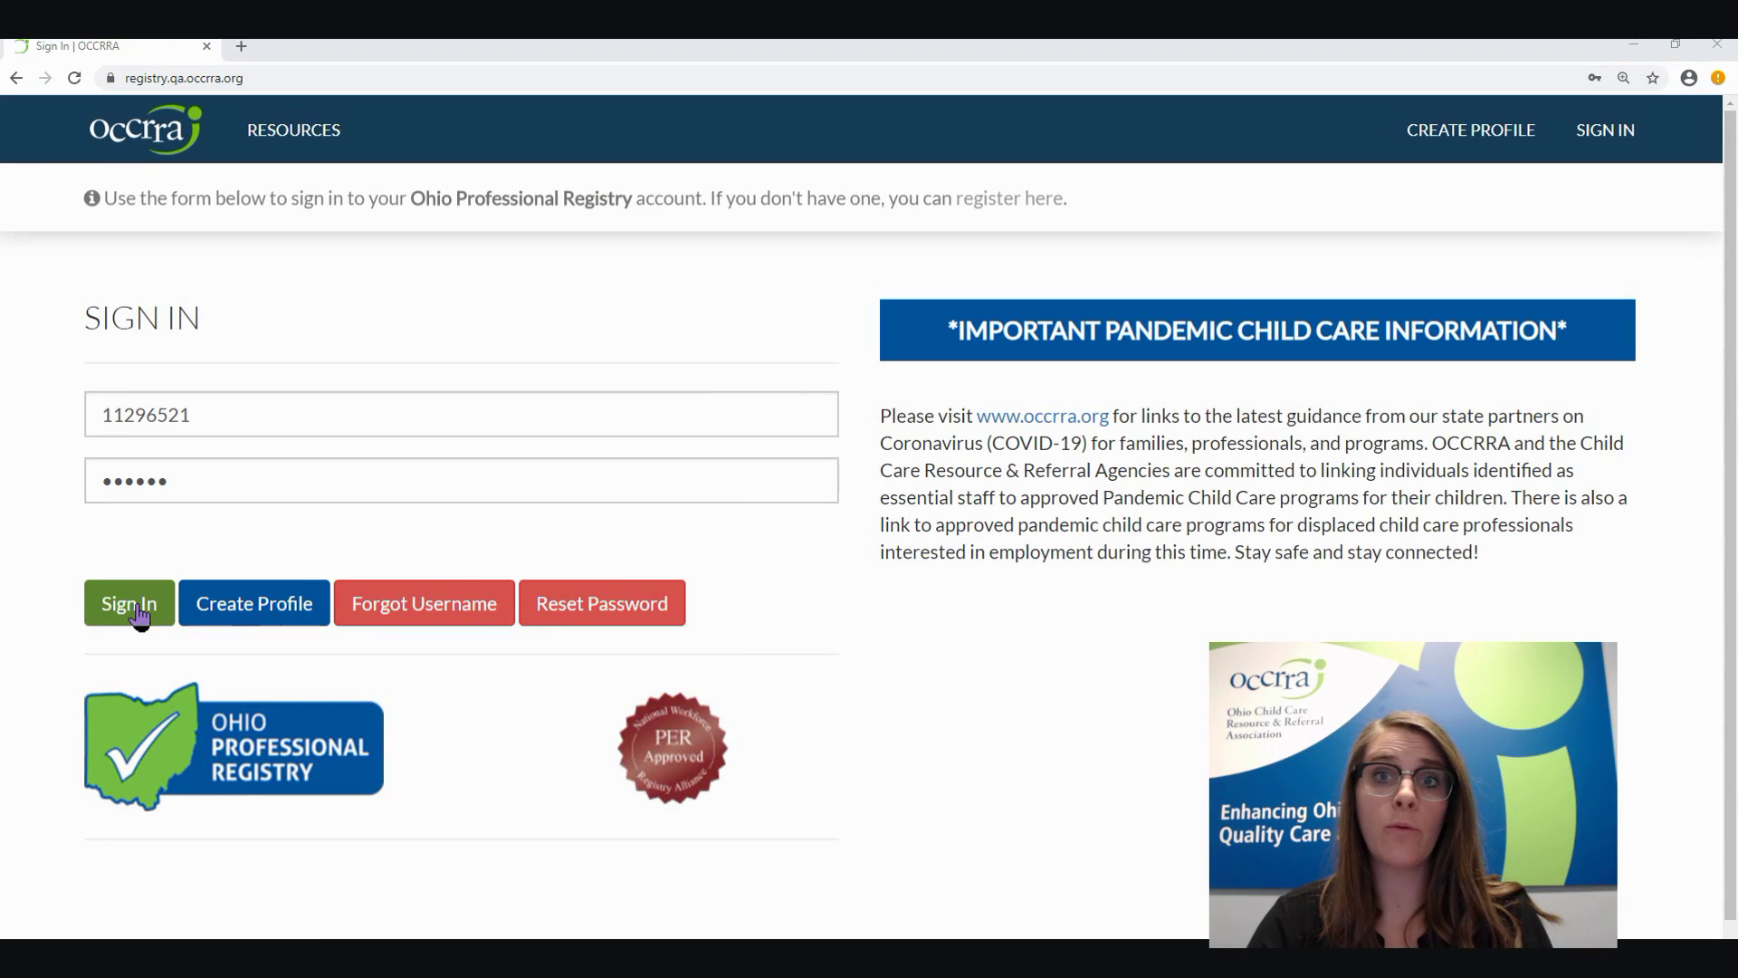
Sign in to the blank tutorial profile, then start its required employment record and discard it.
{"action": "left_click", "coordinate": [138, 614]}
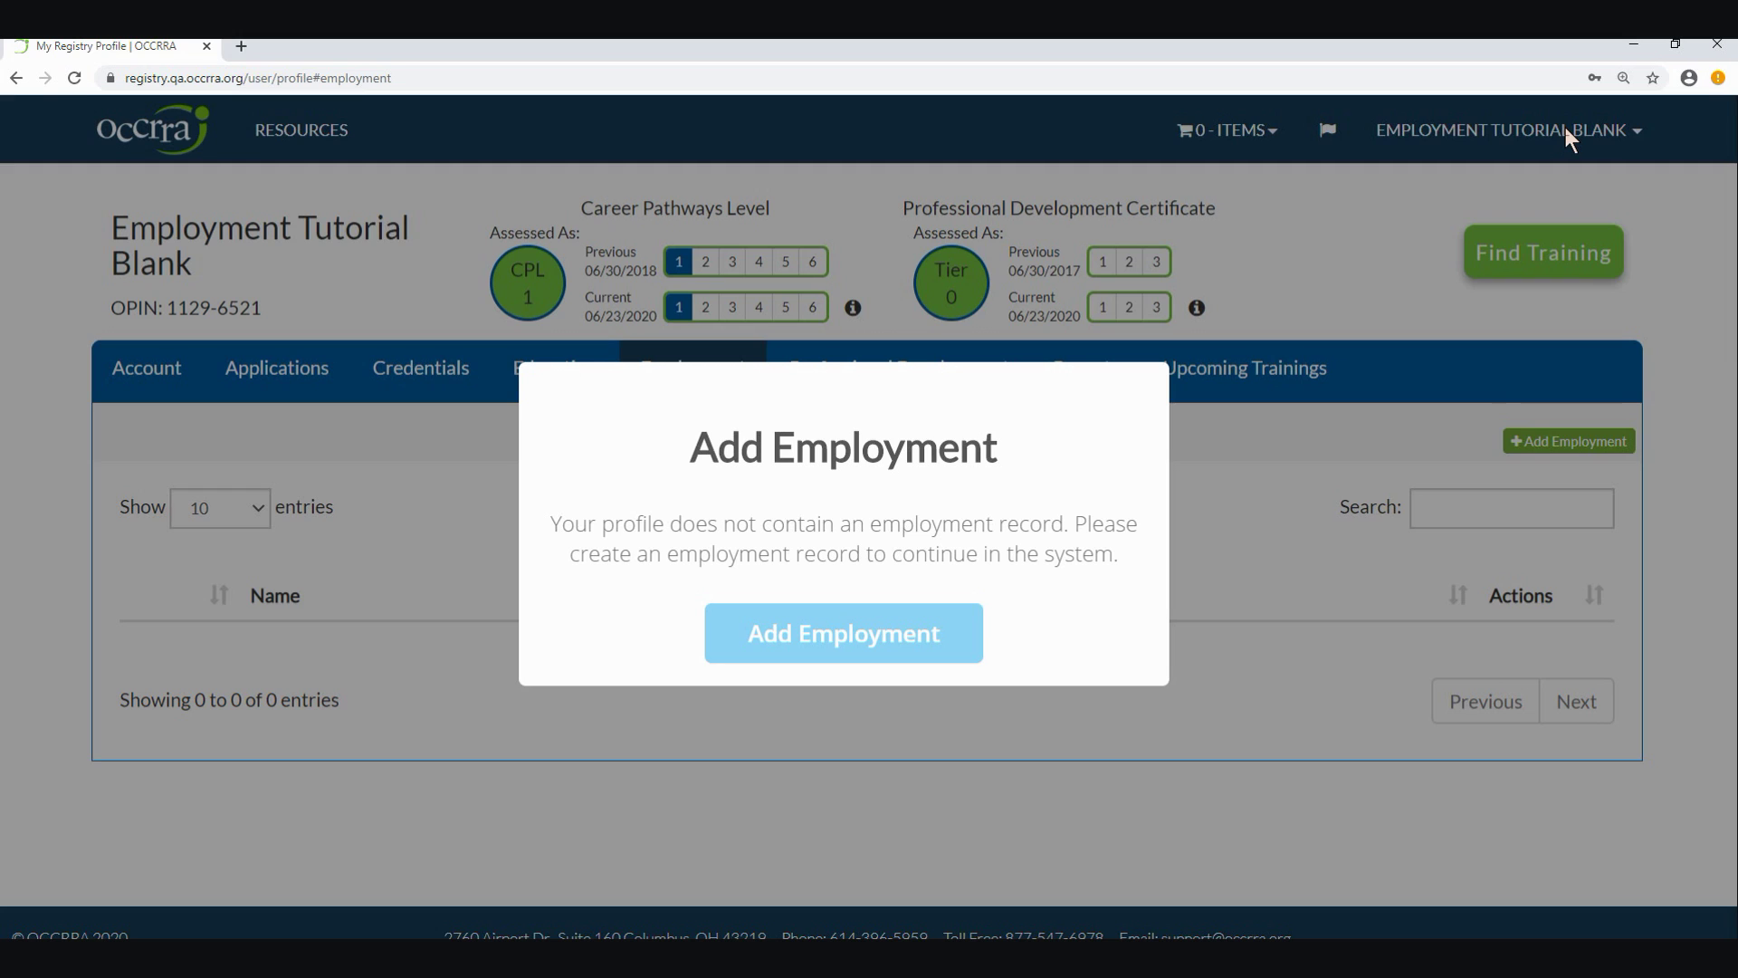
{"action": "left_click", "coordinate": [872, 652]}
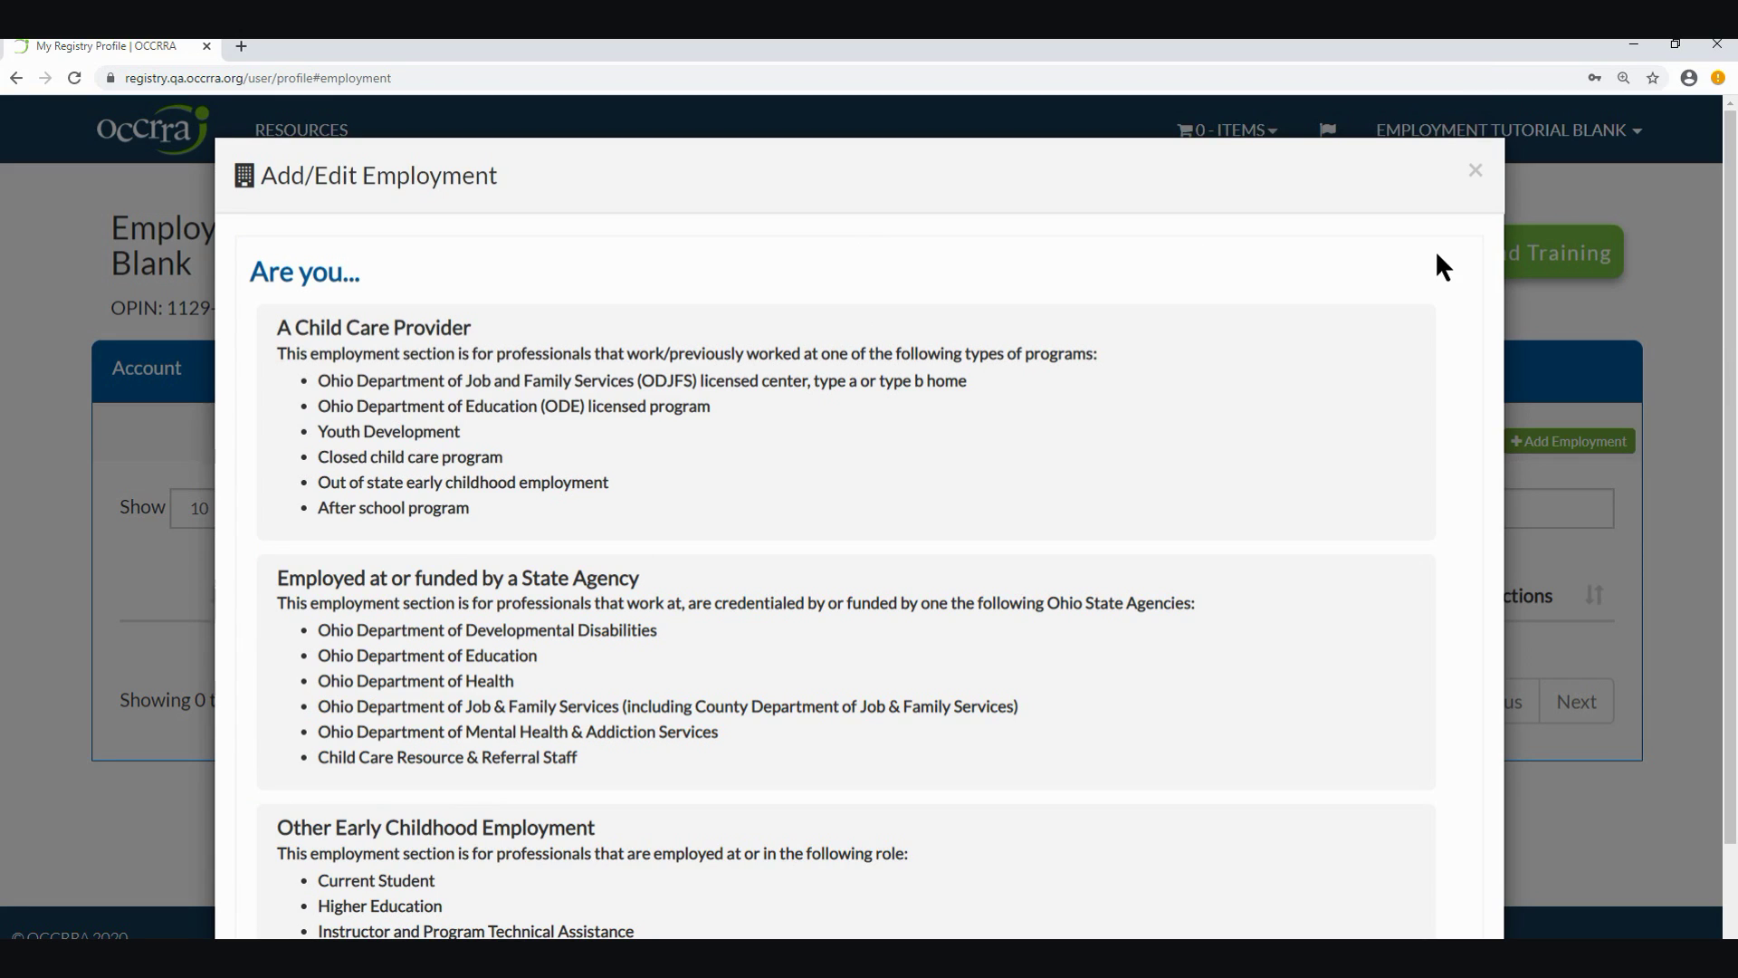
{"action": "scroll", "coordinate": [1436, 249], "scroll_direction": "down", "scroll_amount": 2}
{"action": "scroll", "coordinate": [1436, 250], "scroll_direction": "up", "scroll_amount": 2}
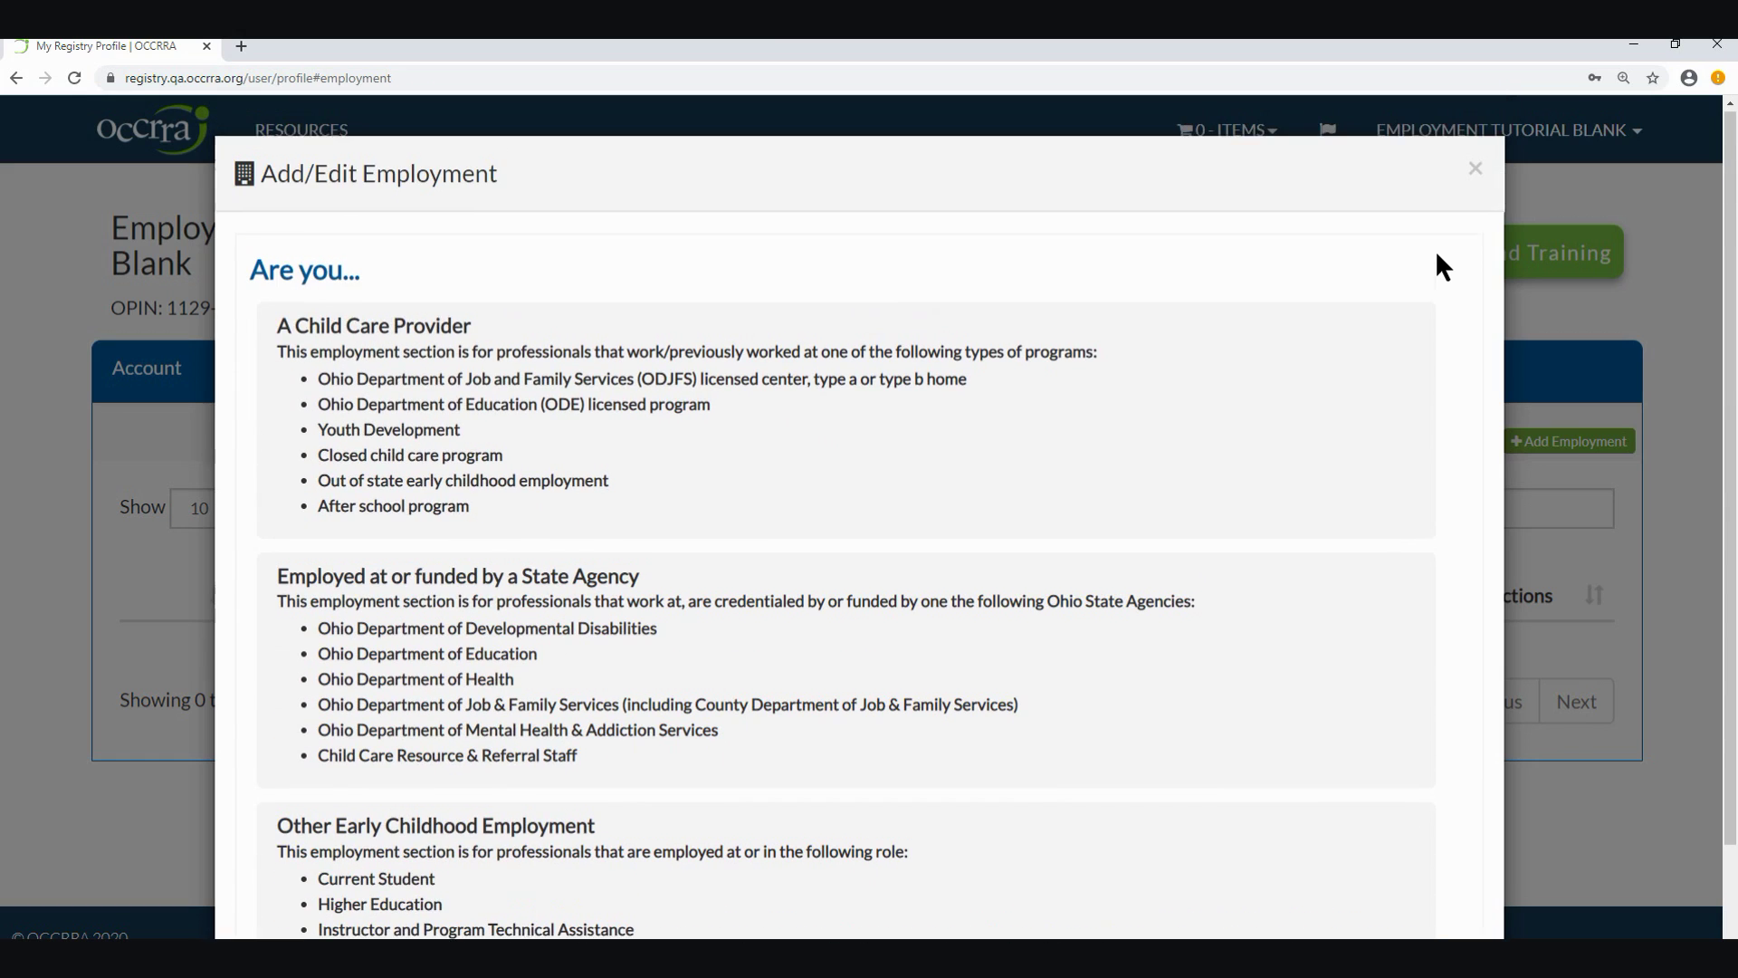
{"action": "left_click", "coordinate": [1478, 169]}
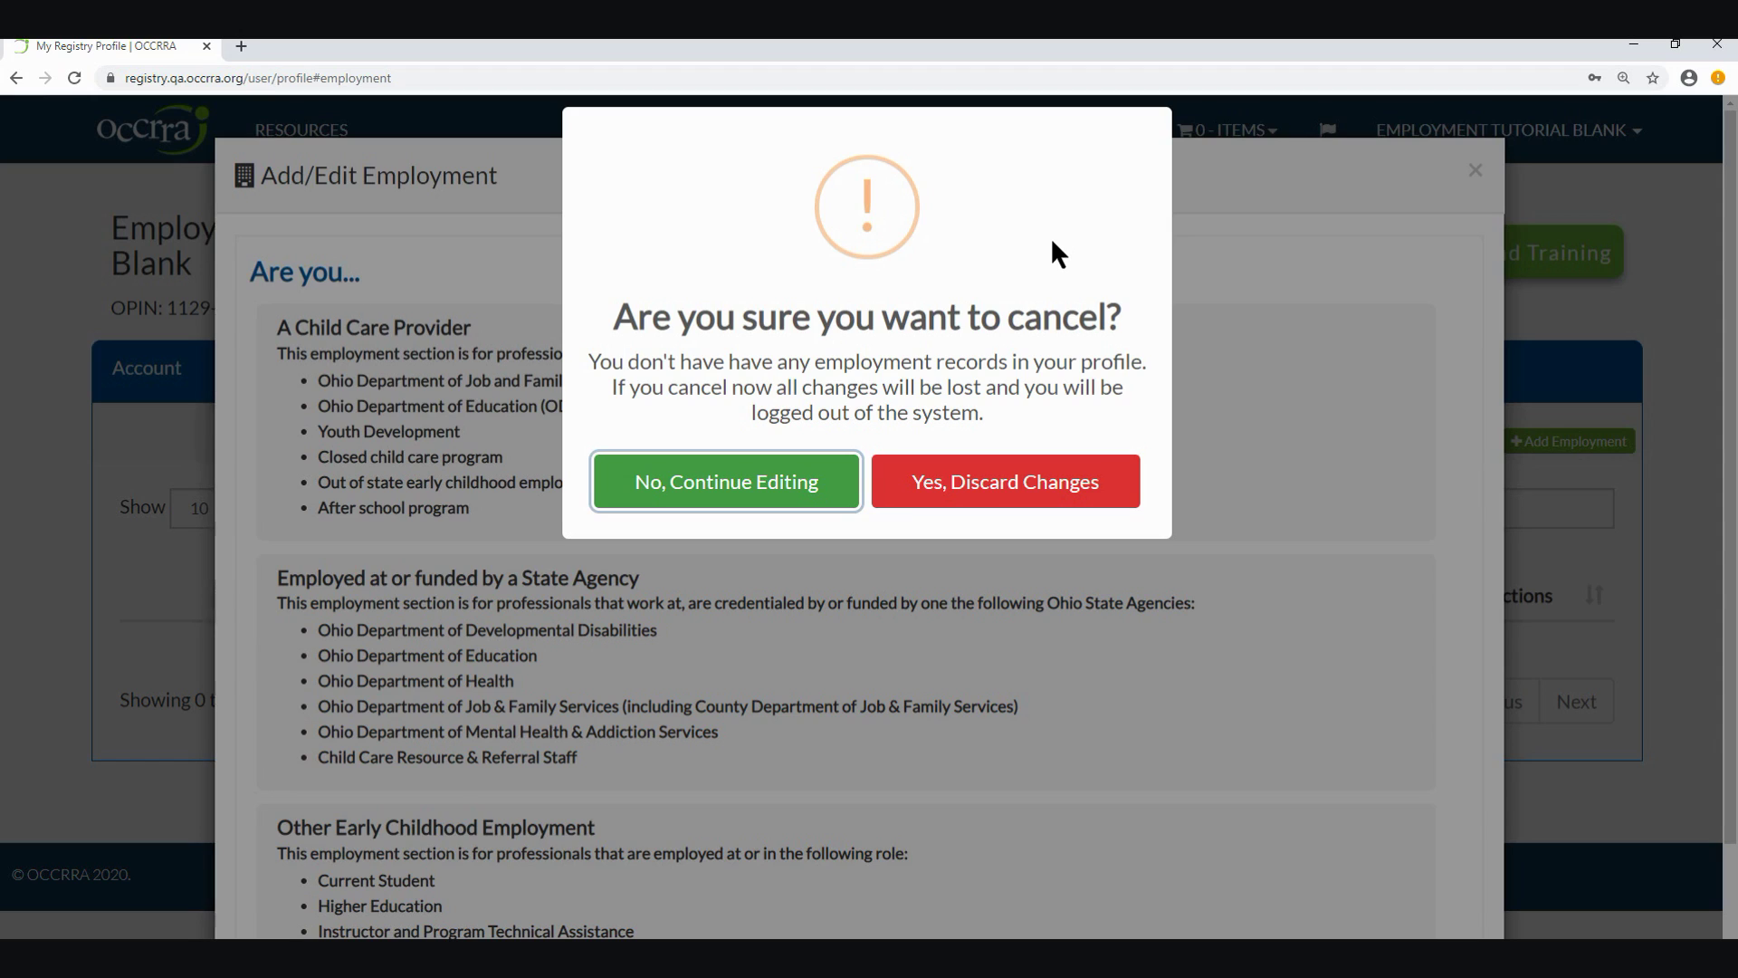
{"action": "left_click", "coordinate": [1082, 507]}
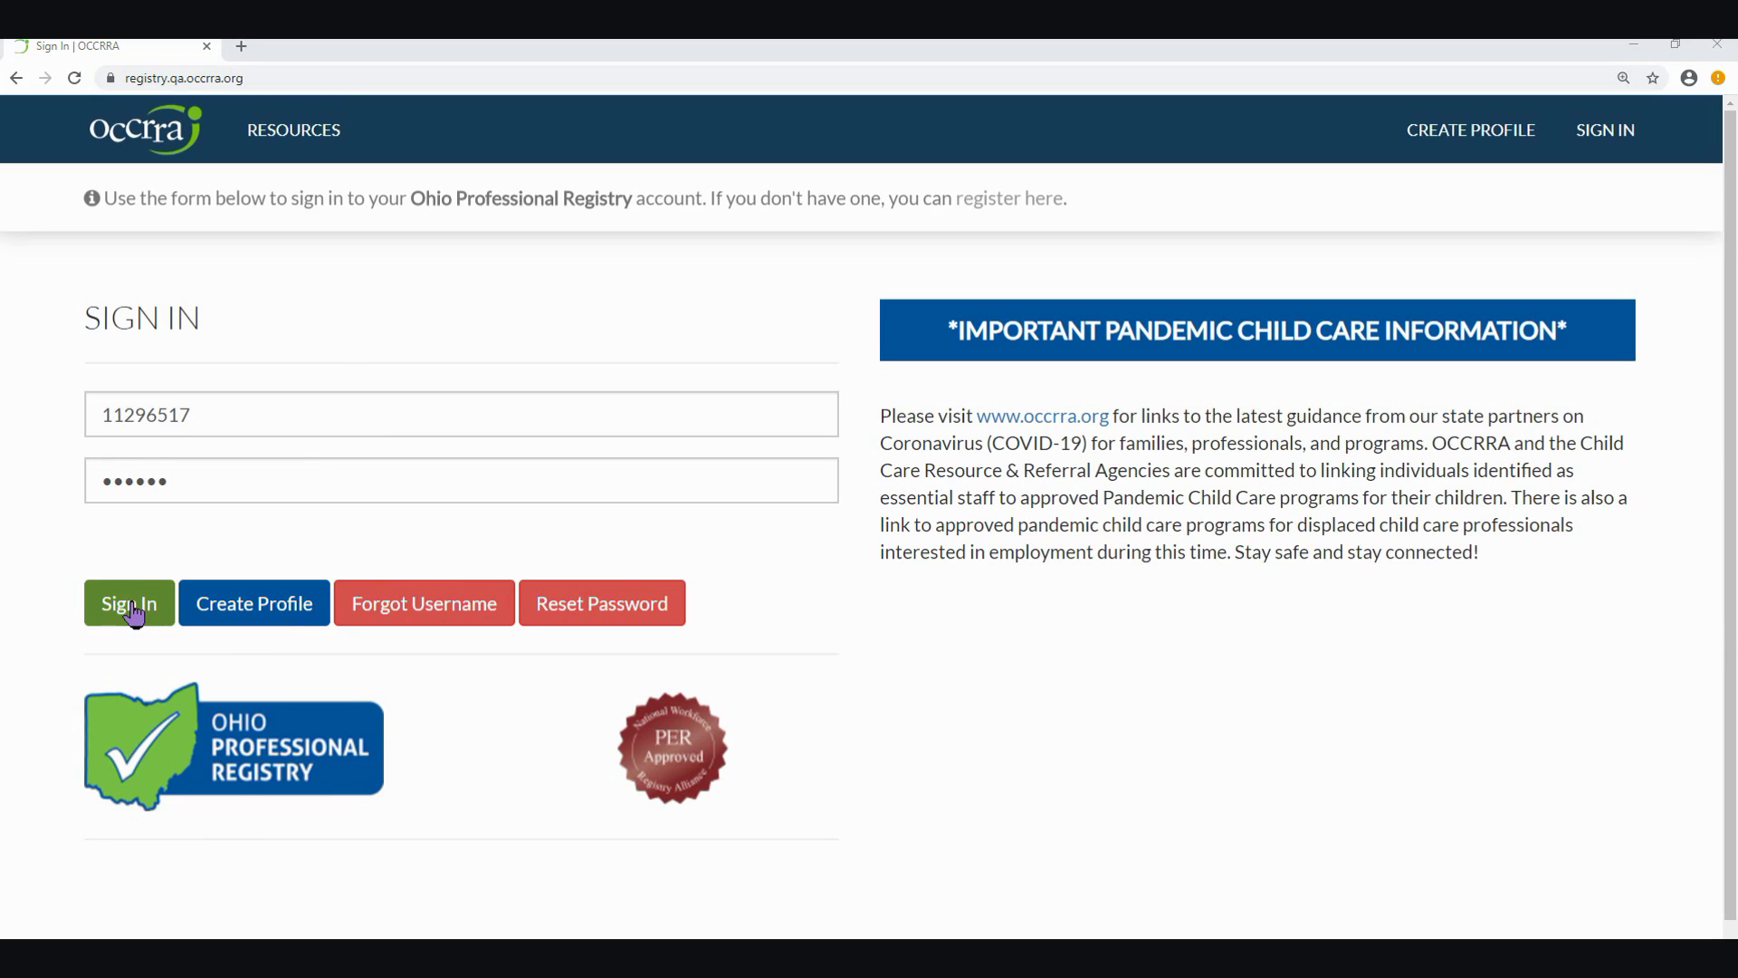
Sign back in to the Employment Tutorial profile and open the Service Coordinator Agency Title employment record for editing.
{"action": "left_click", "coordinate": [131, 603]}
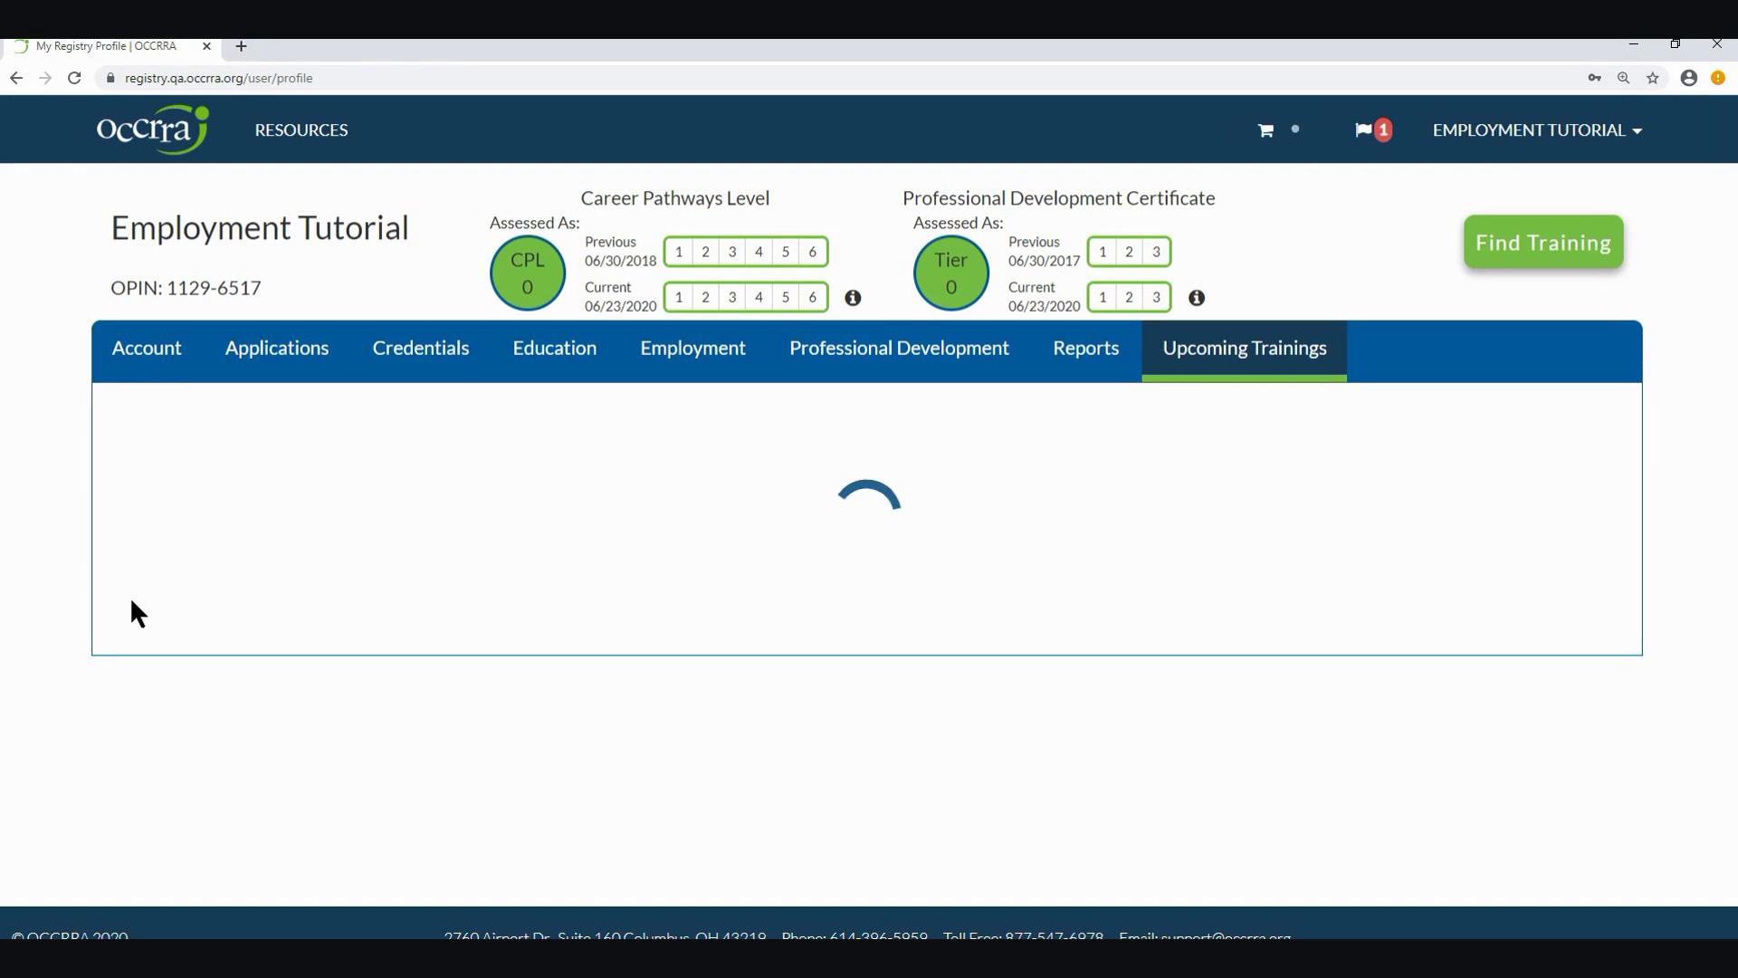
{"action": "left_click", "coordinate": [744, 371]}
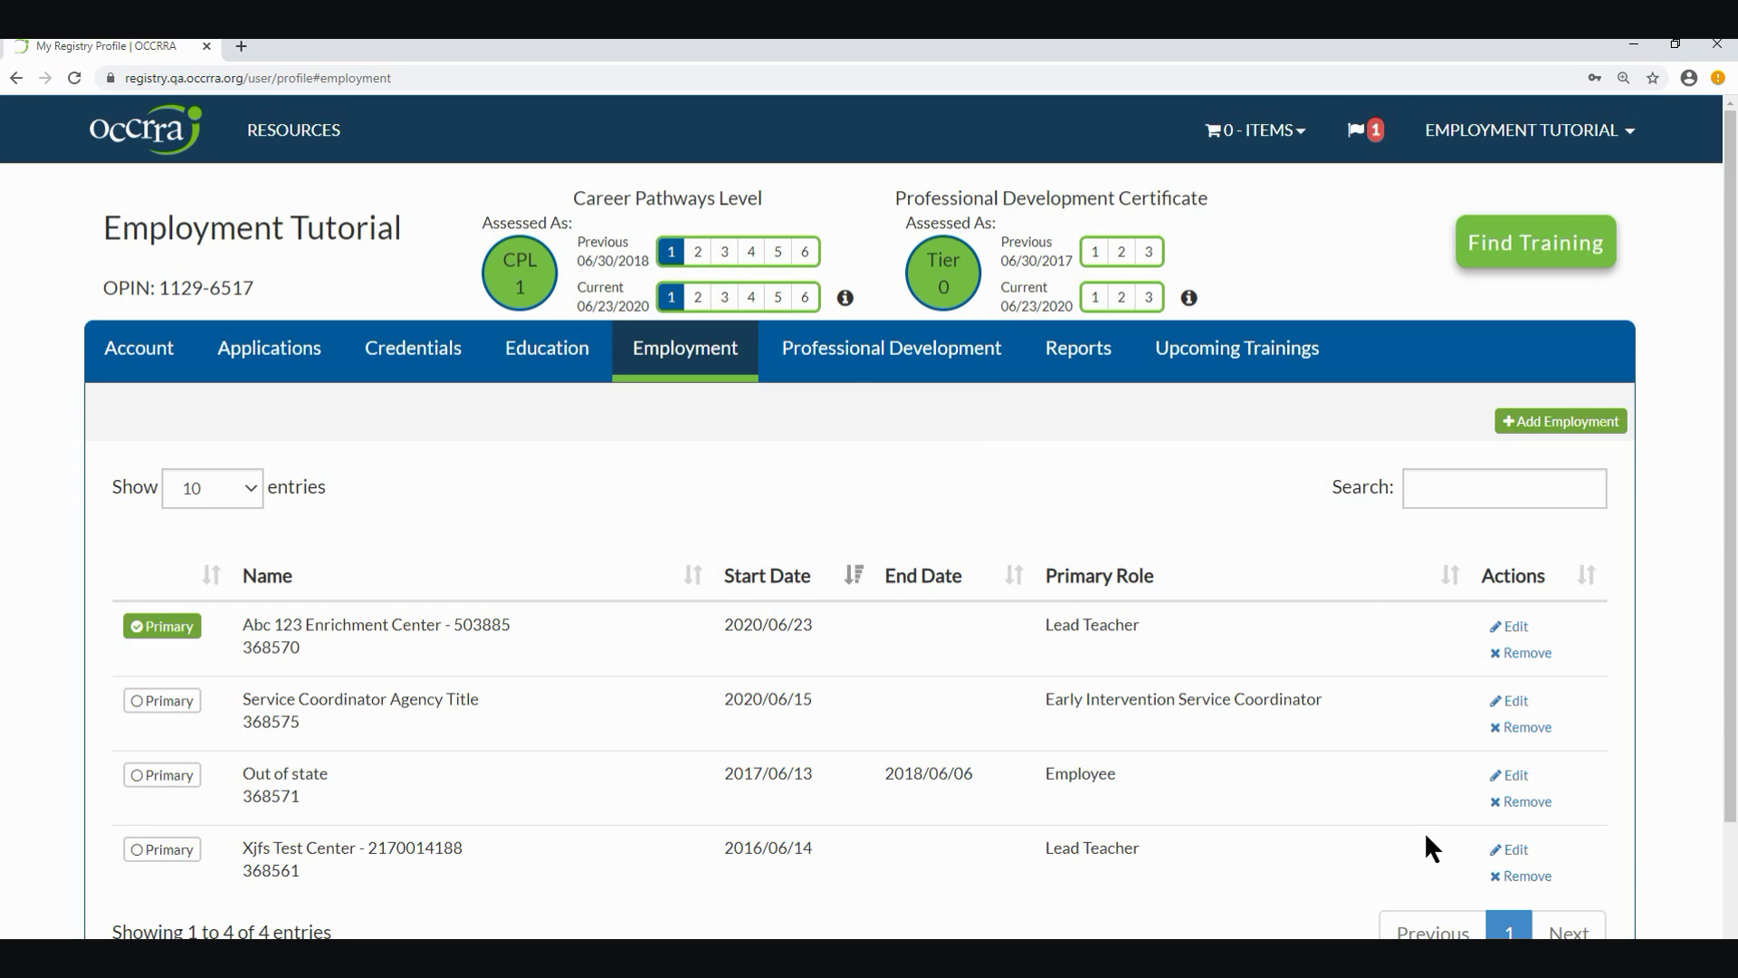
{"action": "scroll", "coordinate": [1424, 831], "scroll_direction": "down", "scroll_amount": 1}
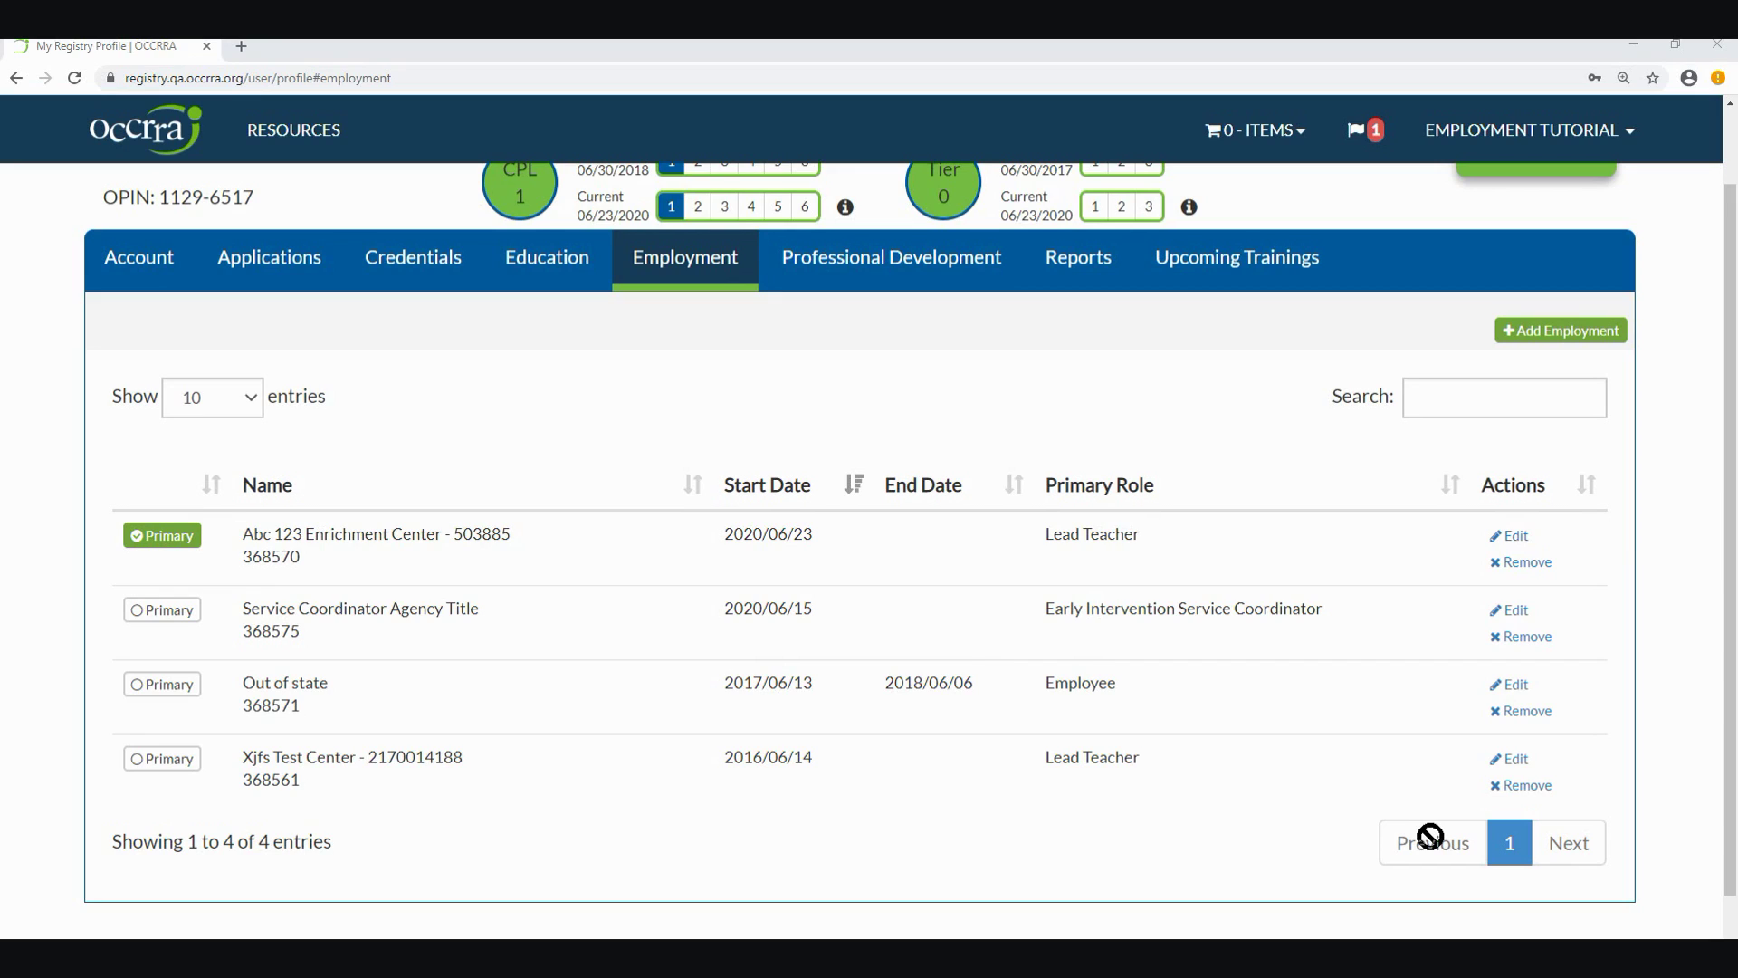
{"action": "left_click", "coordinate": [1516, 613]}
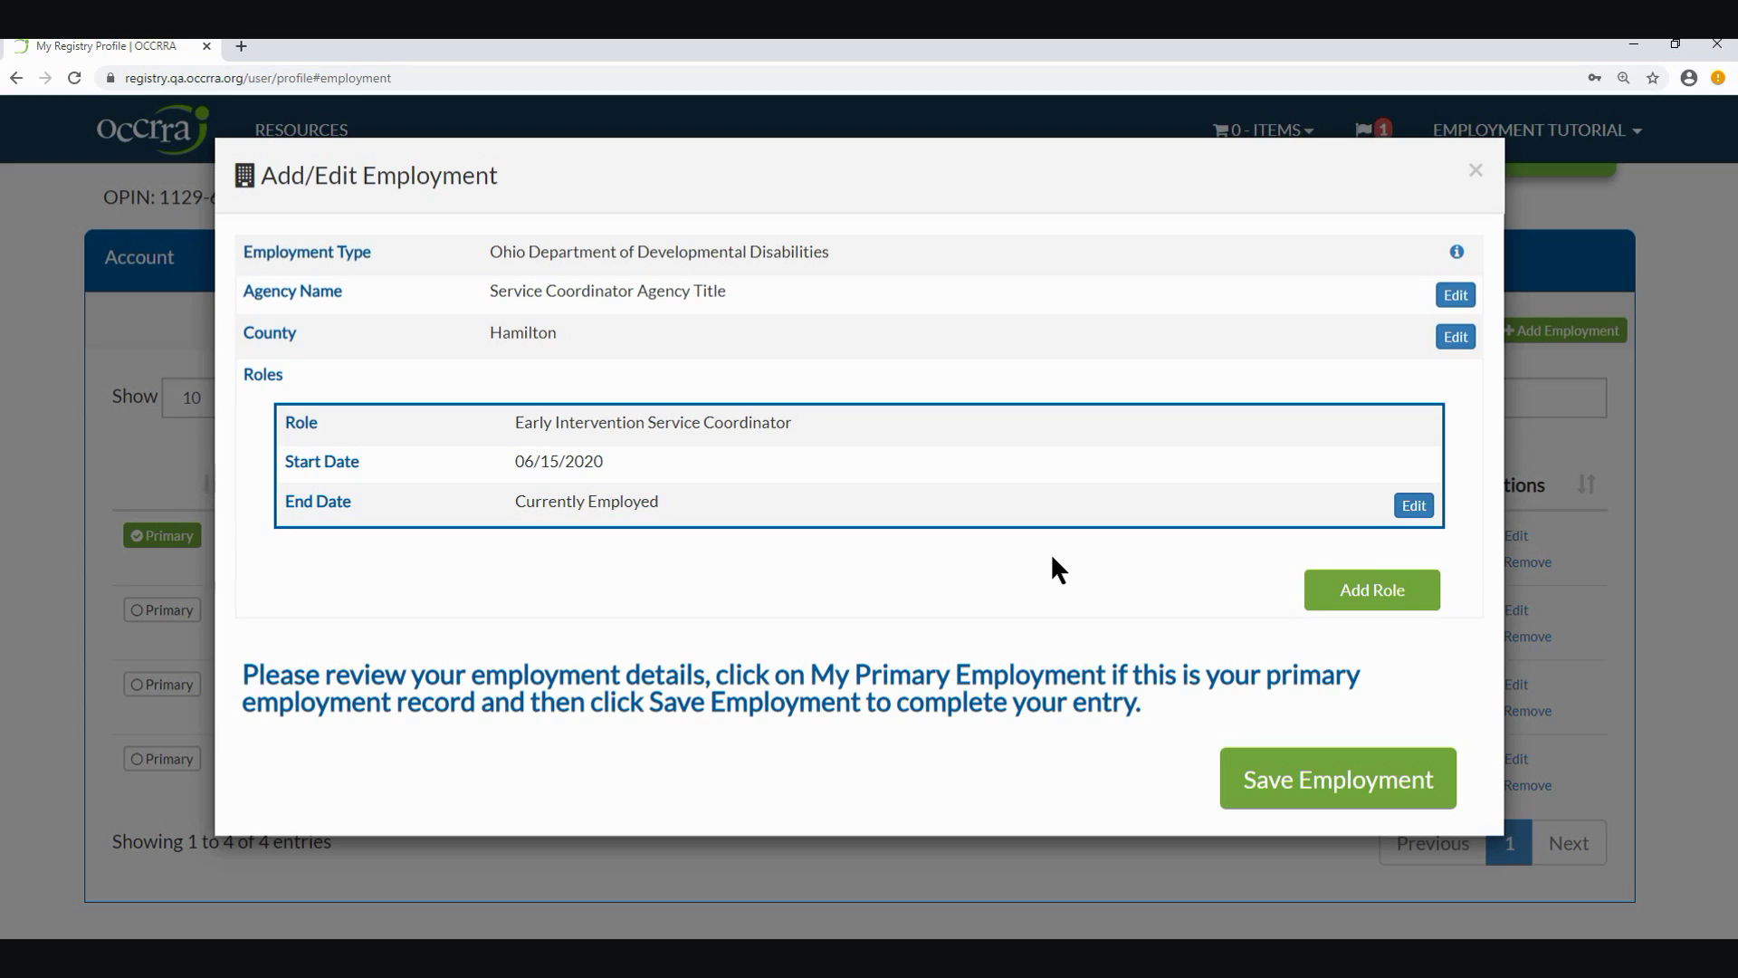
End the Early Intervention Service Coordinator role with end date 06/18/2020 and save the employment record.
{"action": "left_click", "coordinate": [1413, 506]}
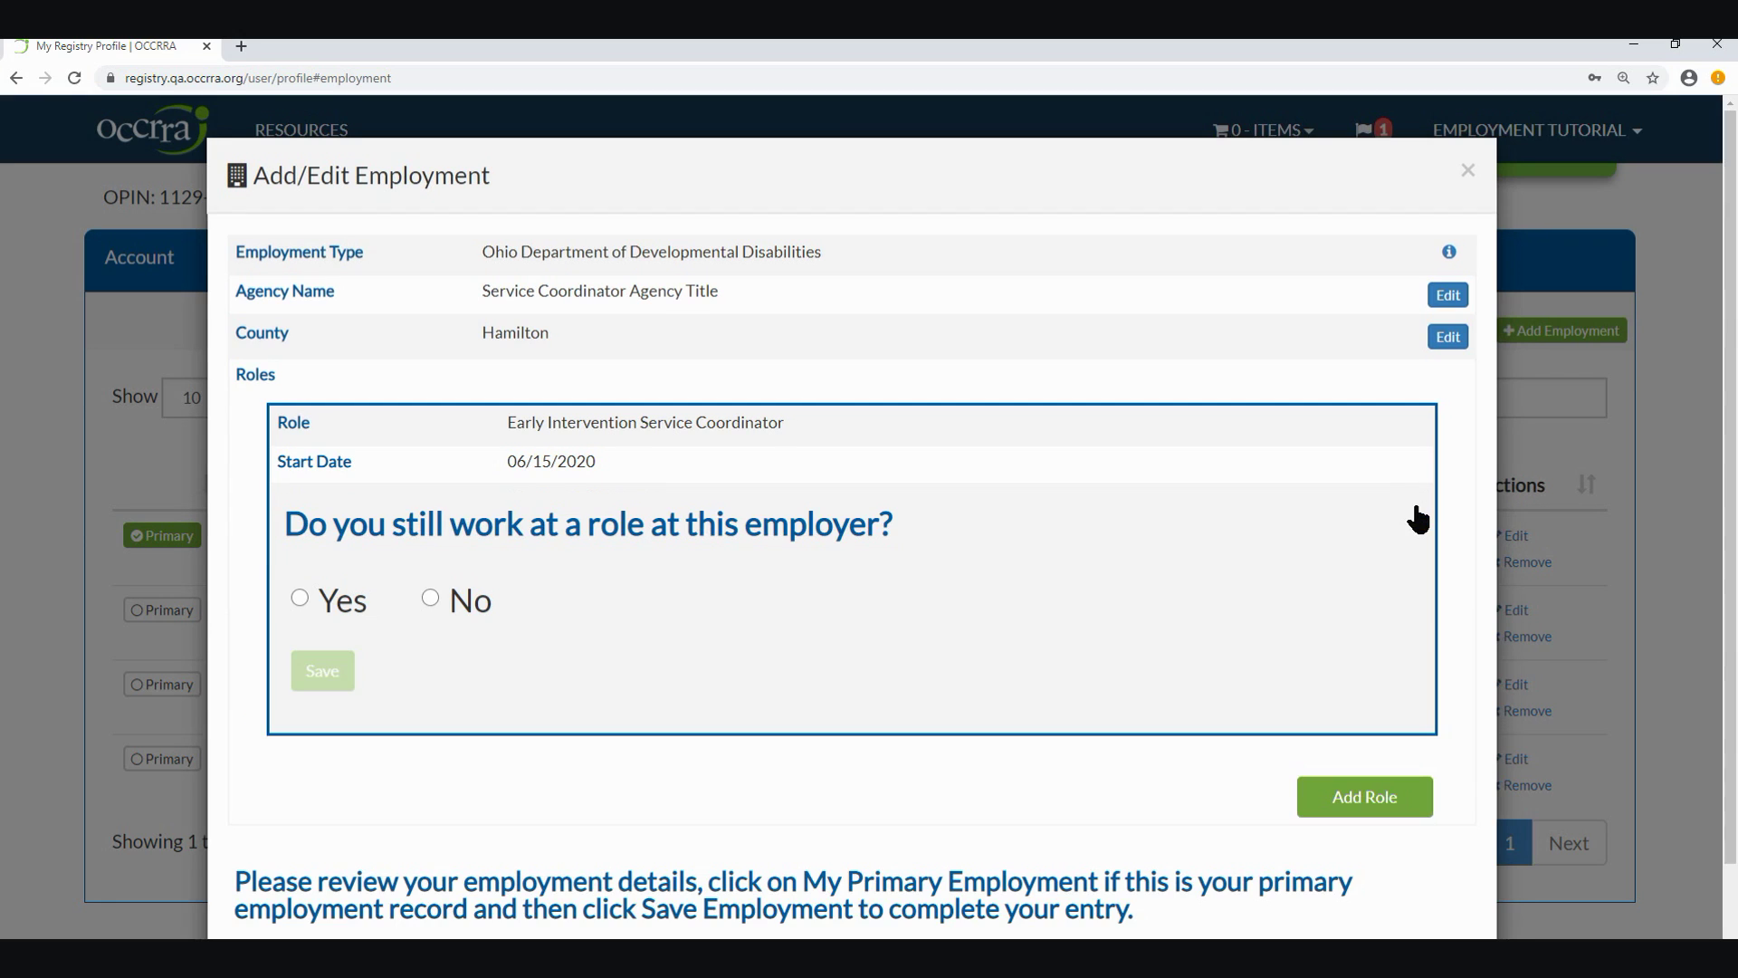
{"action": "left_click", "coordinate": [480, 603]}
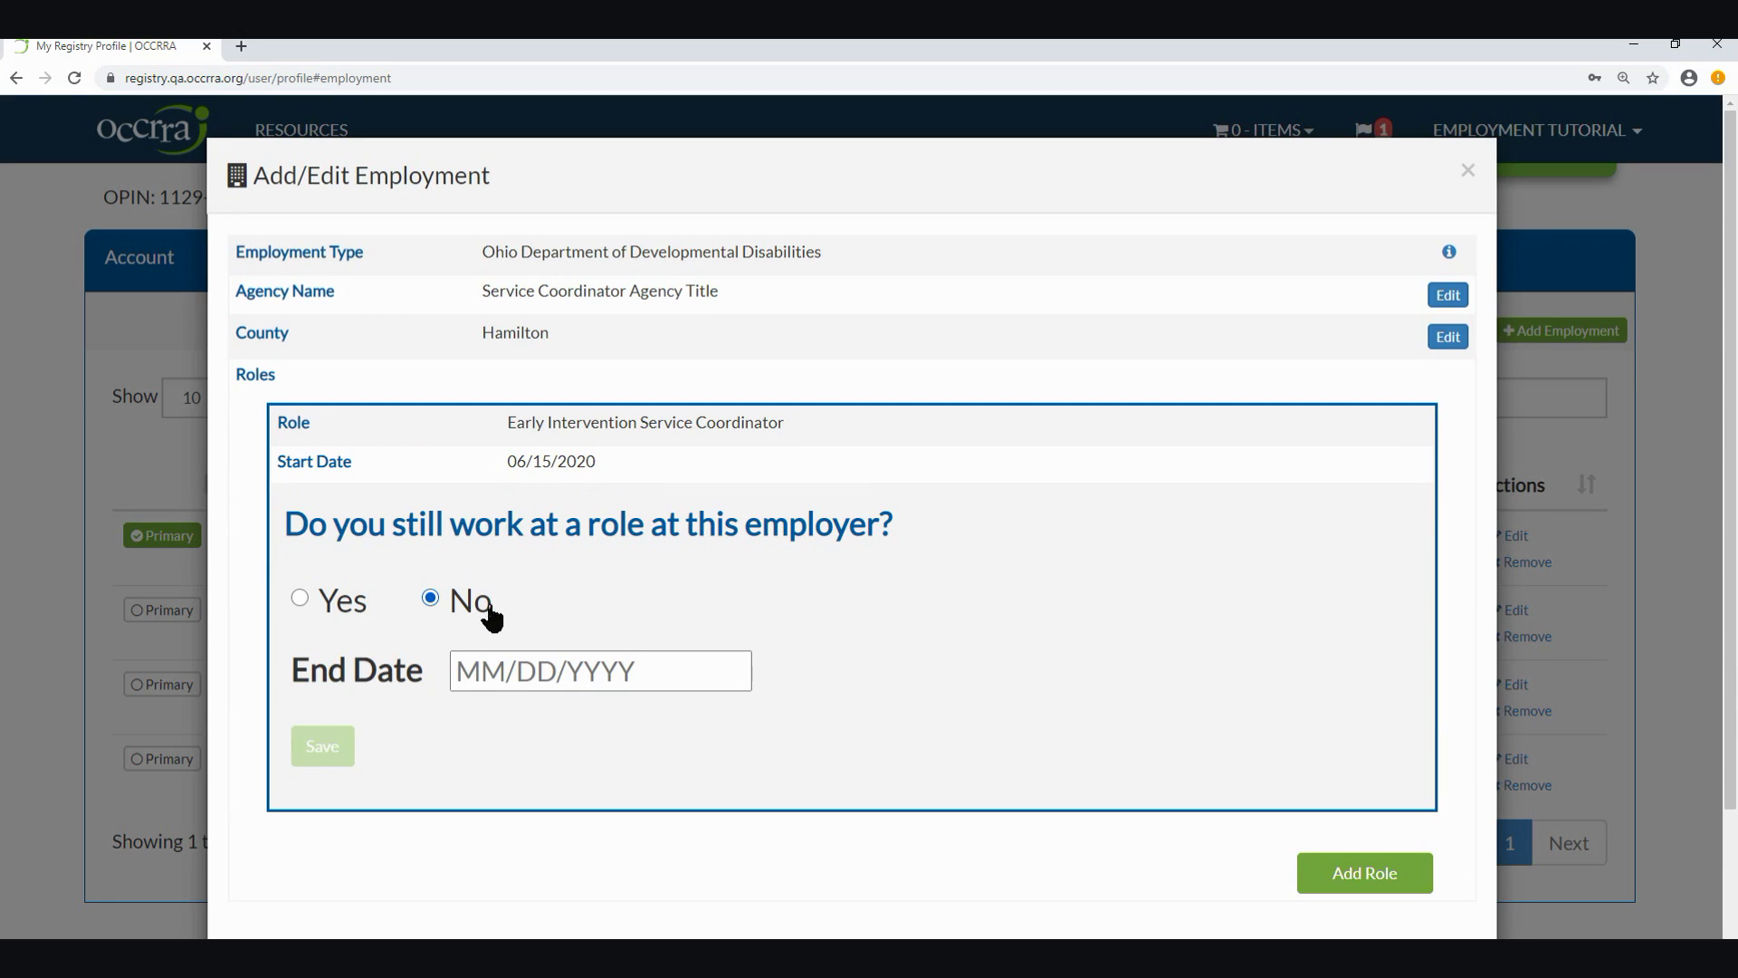
{"action": "left_click", "coordinate": [574, 671]}
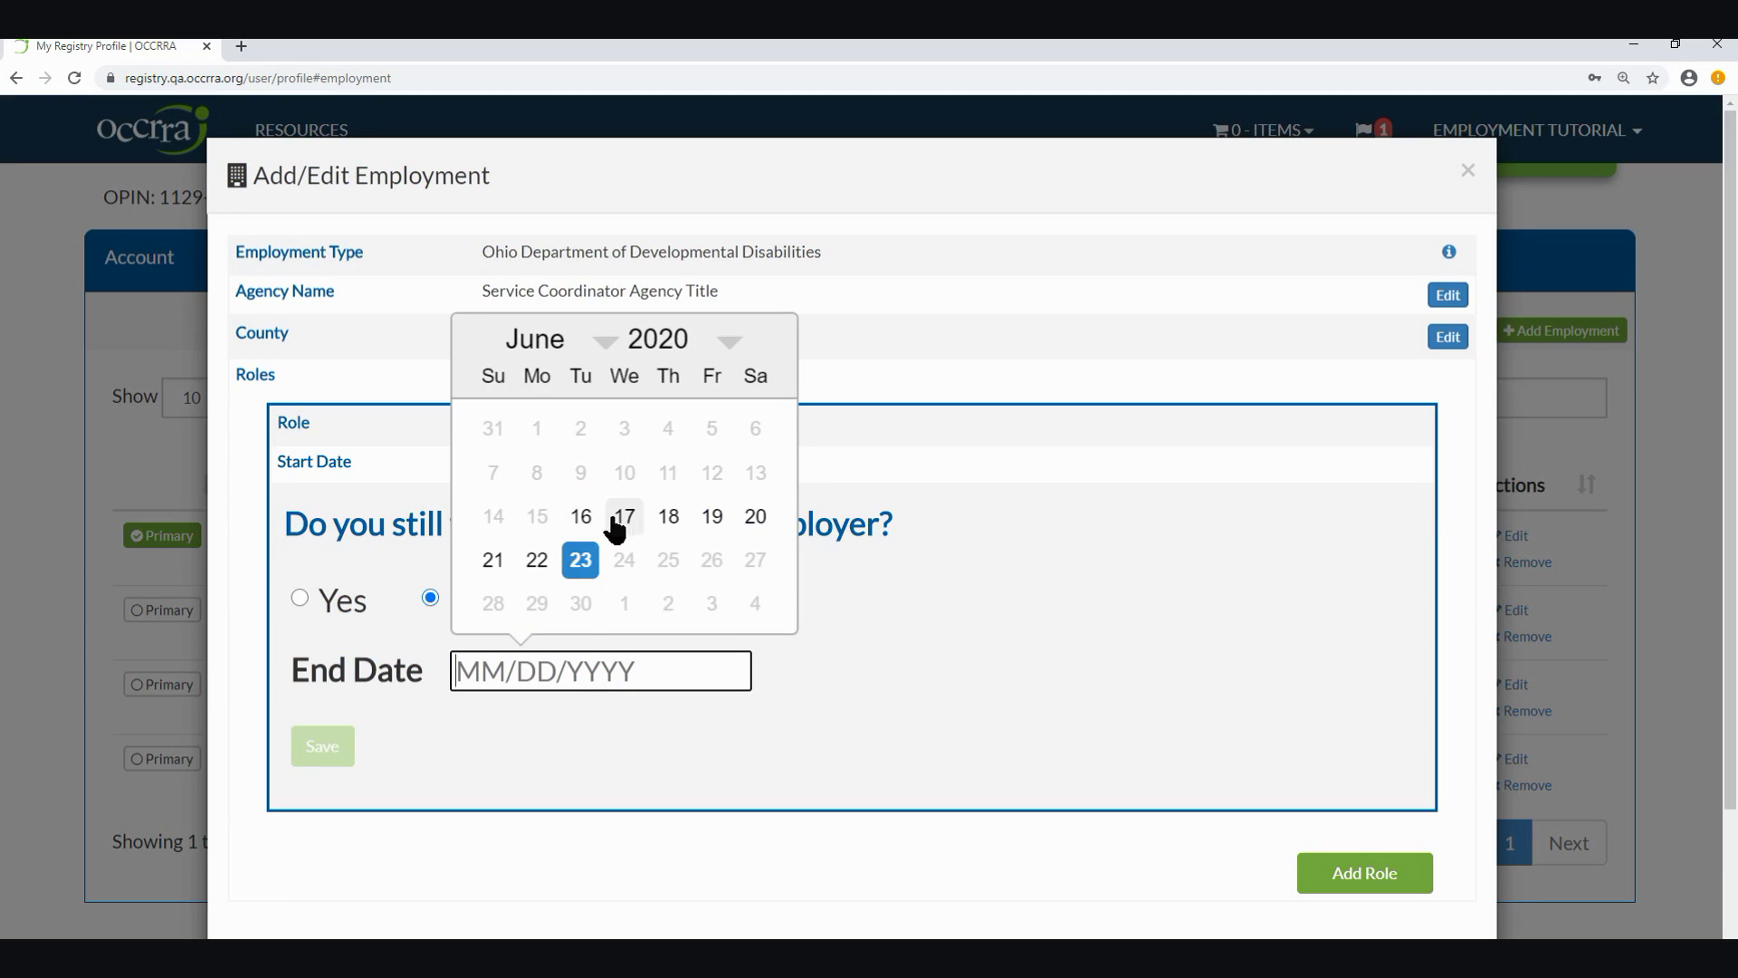
{"action": "left_click", "coordinate": [668, 516]}
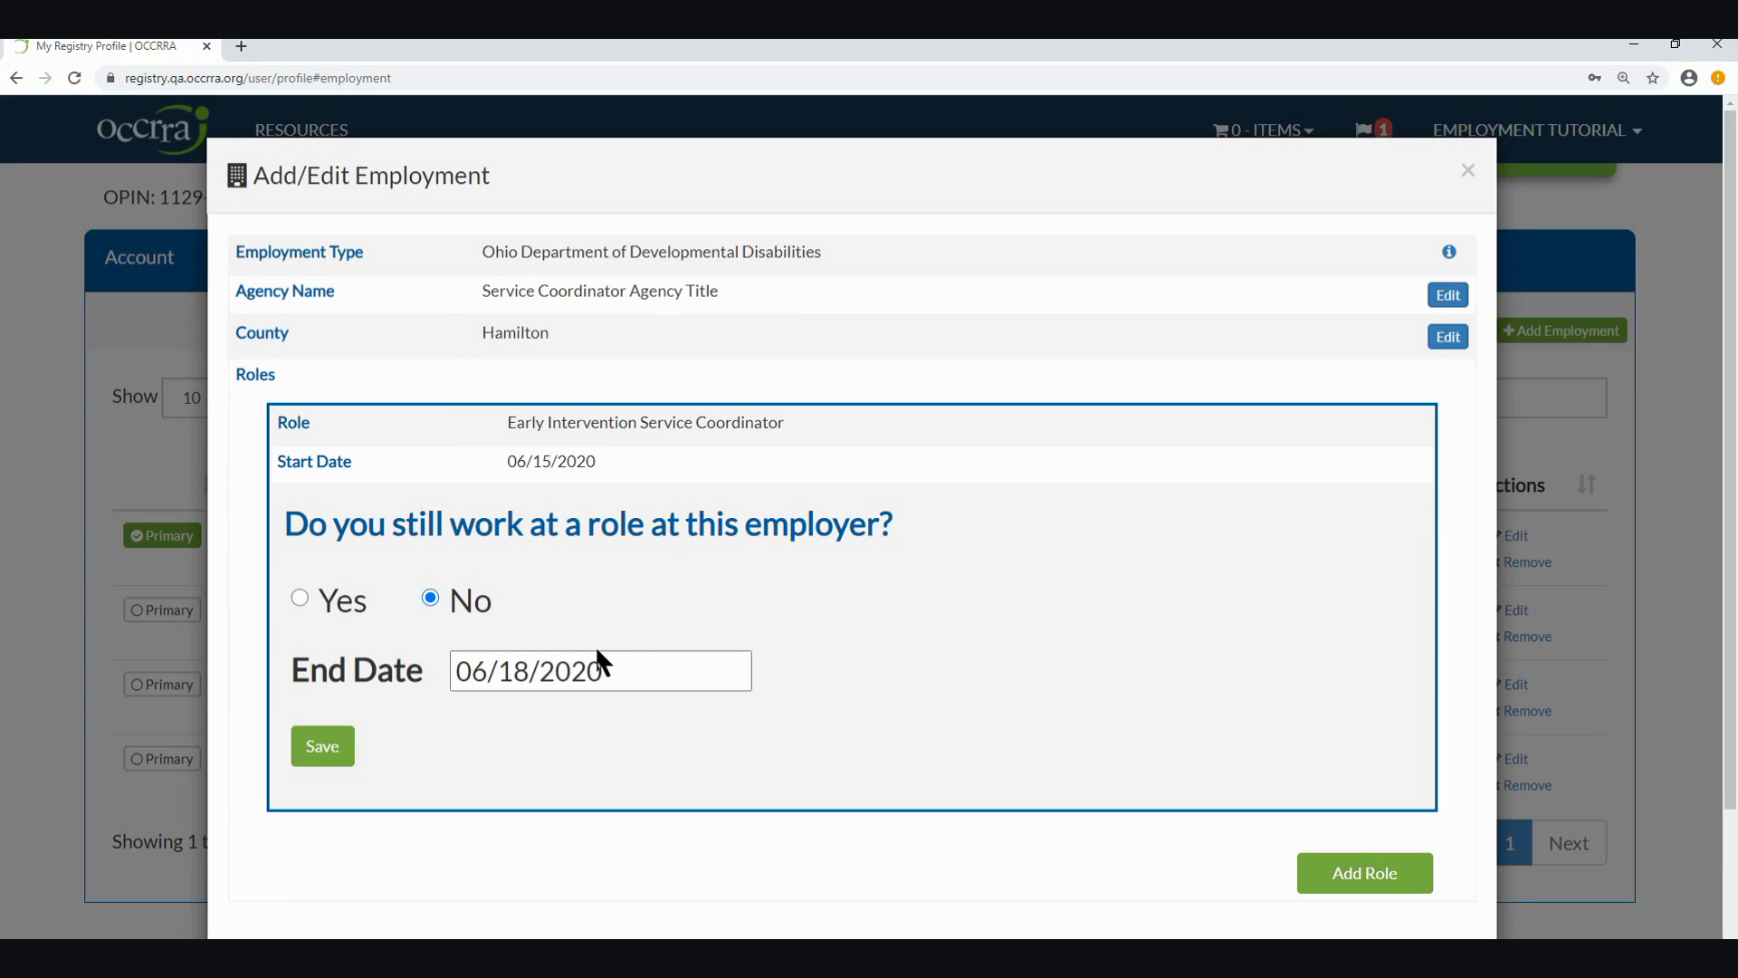
{"action": "left_click", "coordinate": [349, 745]}
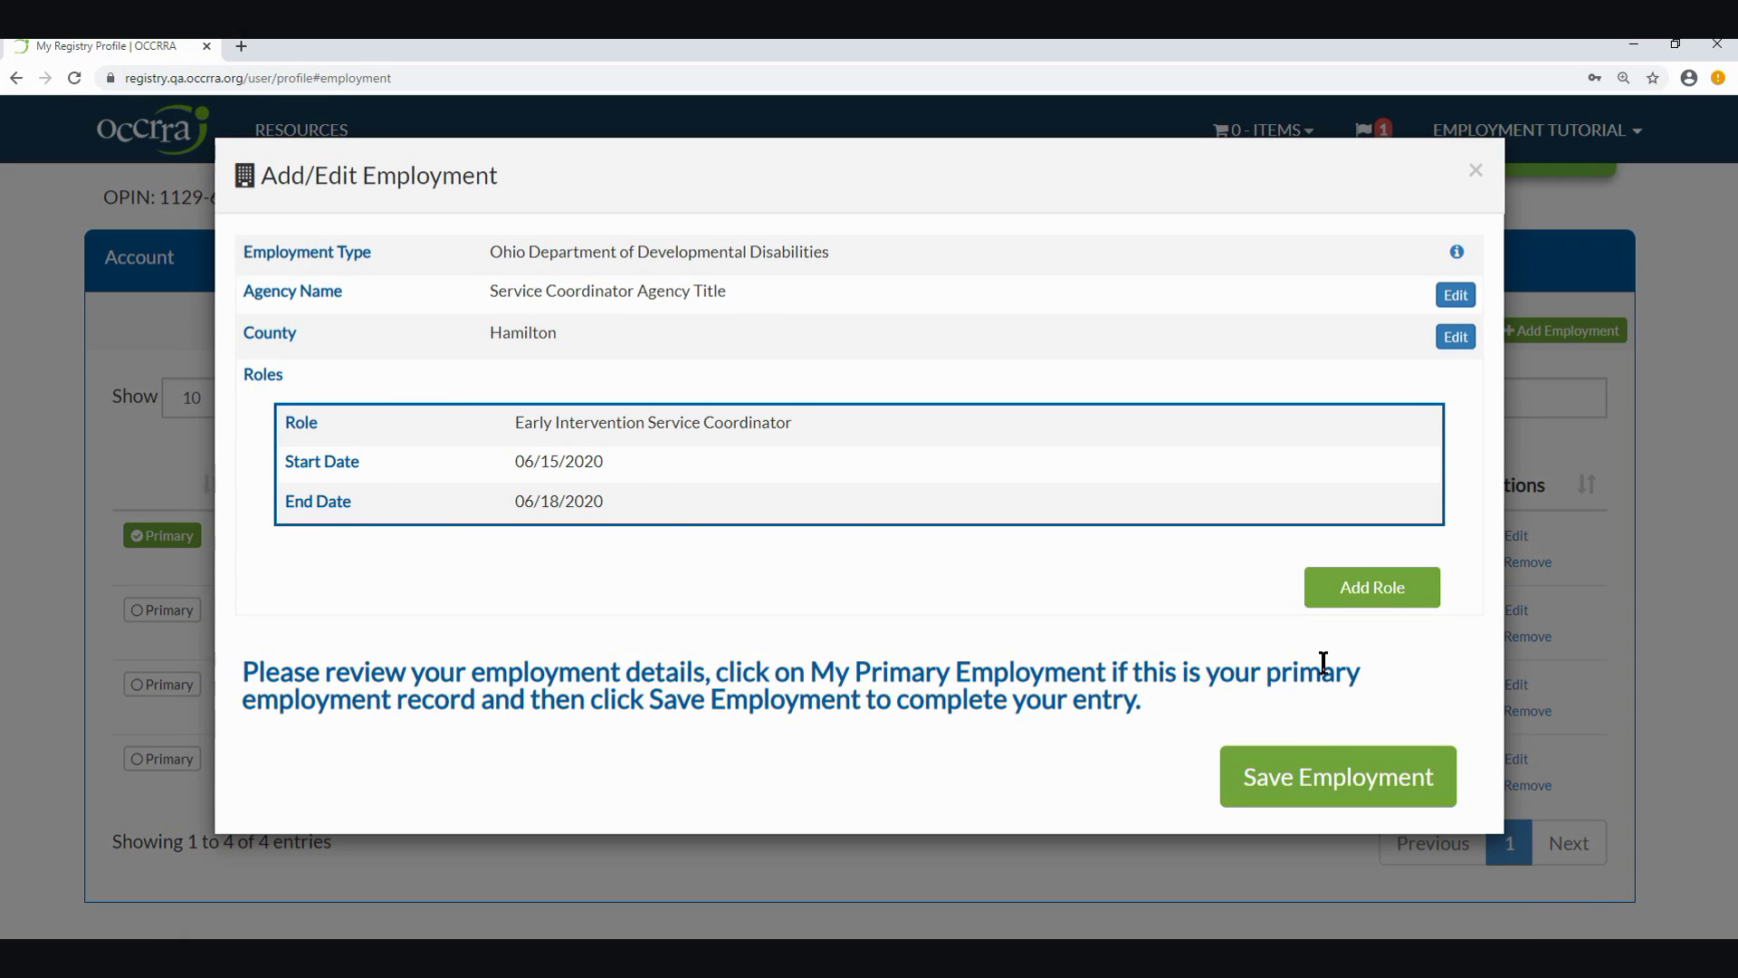
{"action": "left_click", "coordinate": [1341, 784]}
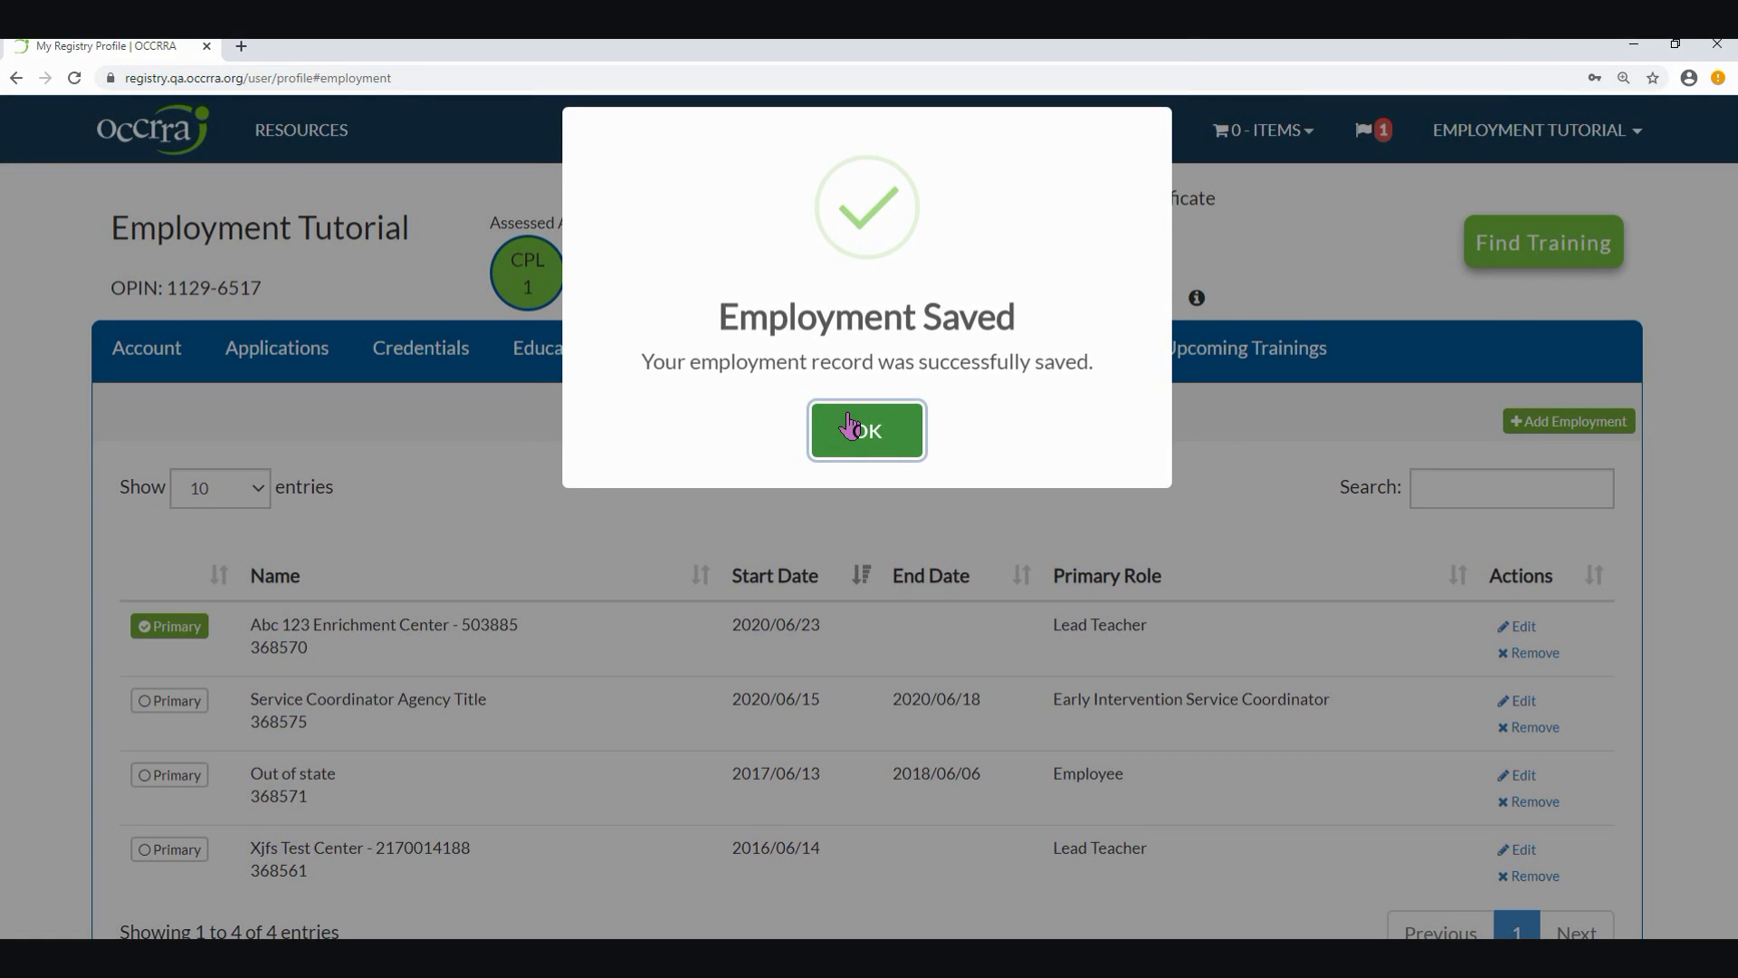
{"action": "left_click", "coordinate": [851, 425]}
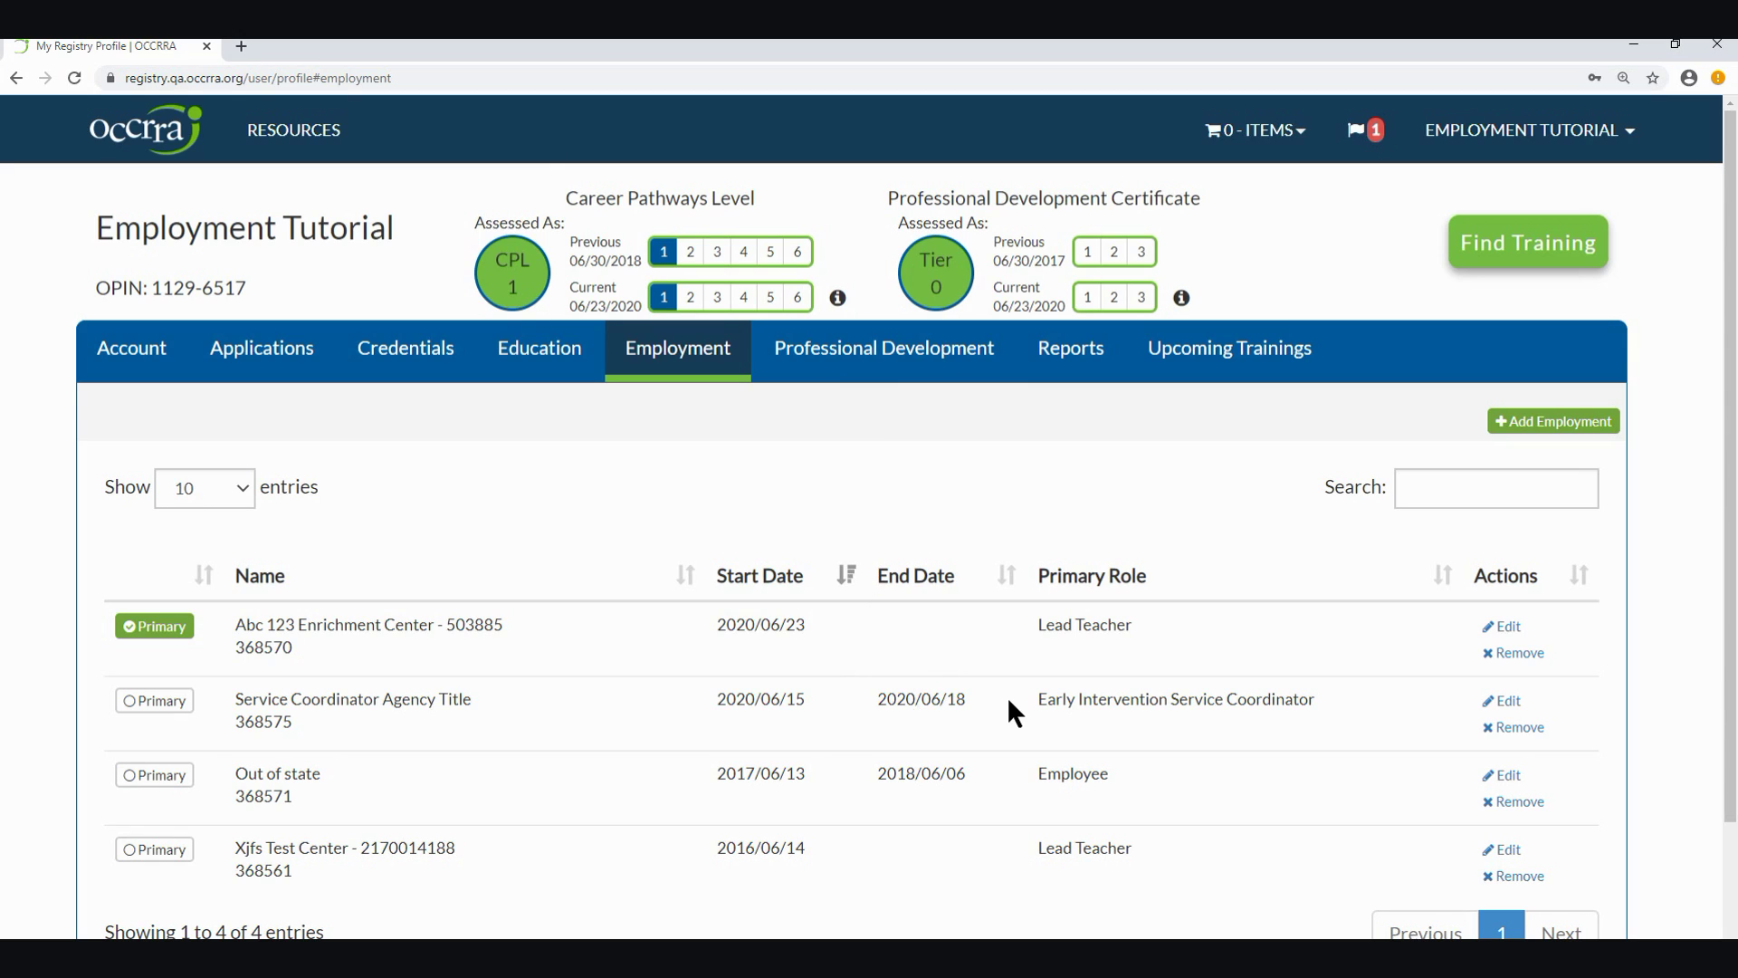
Open the Xjfs Test Center employment record for editing and mark its Lead Teacher role as no longer held.
{"action": "scroll", "coordinate": [1008, 702], "scroll_direction": "down", "scroll_amount": 1}
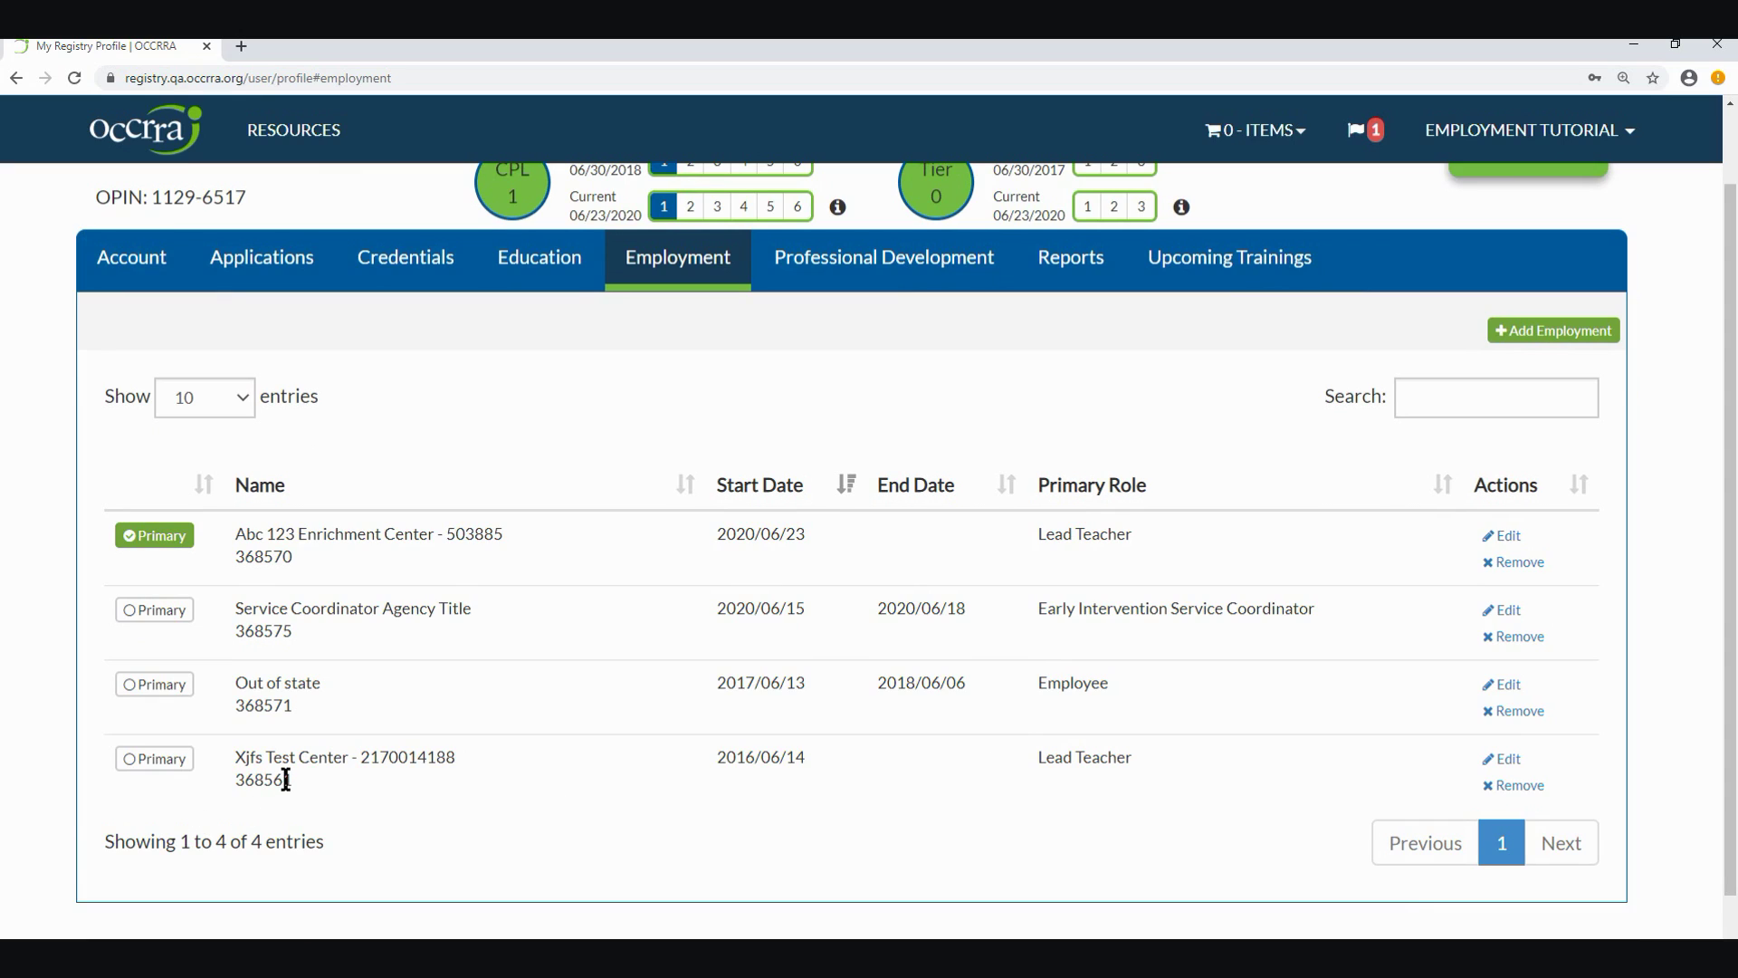
{"action": "left_click", "coordinate": [1509, 760]}
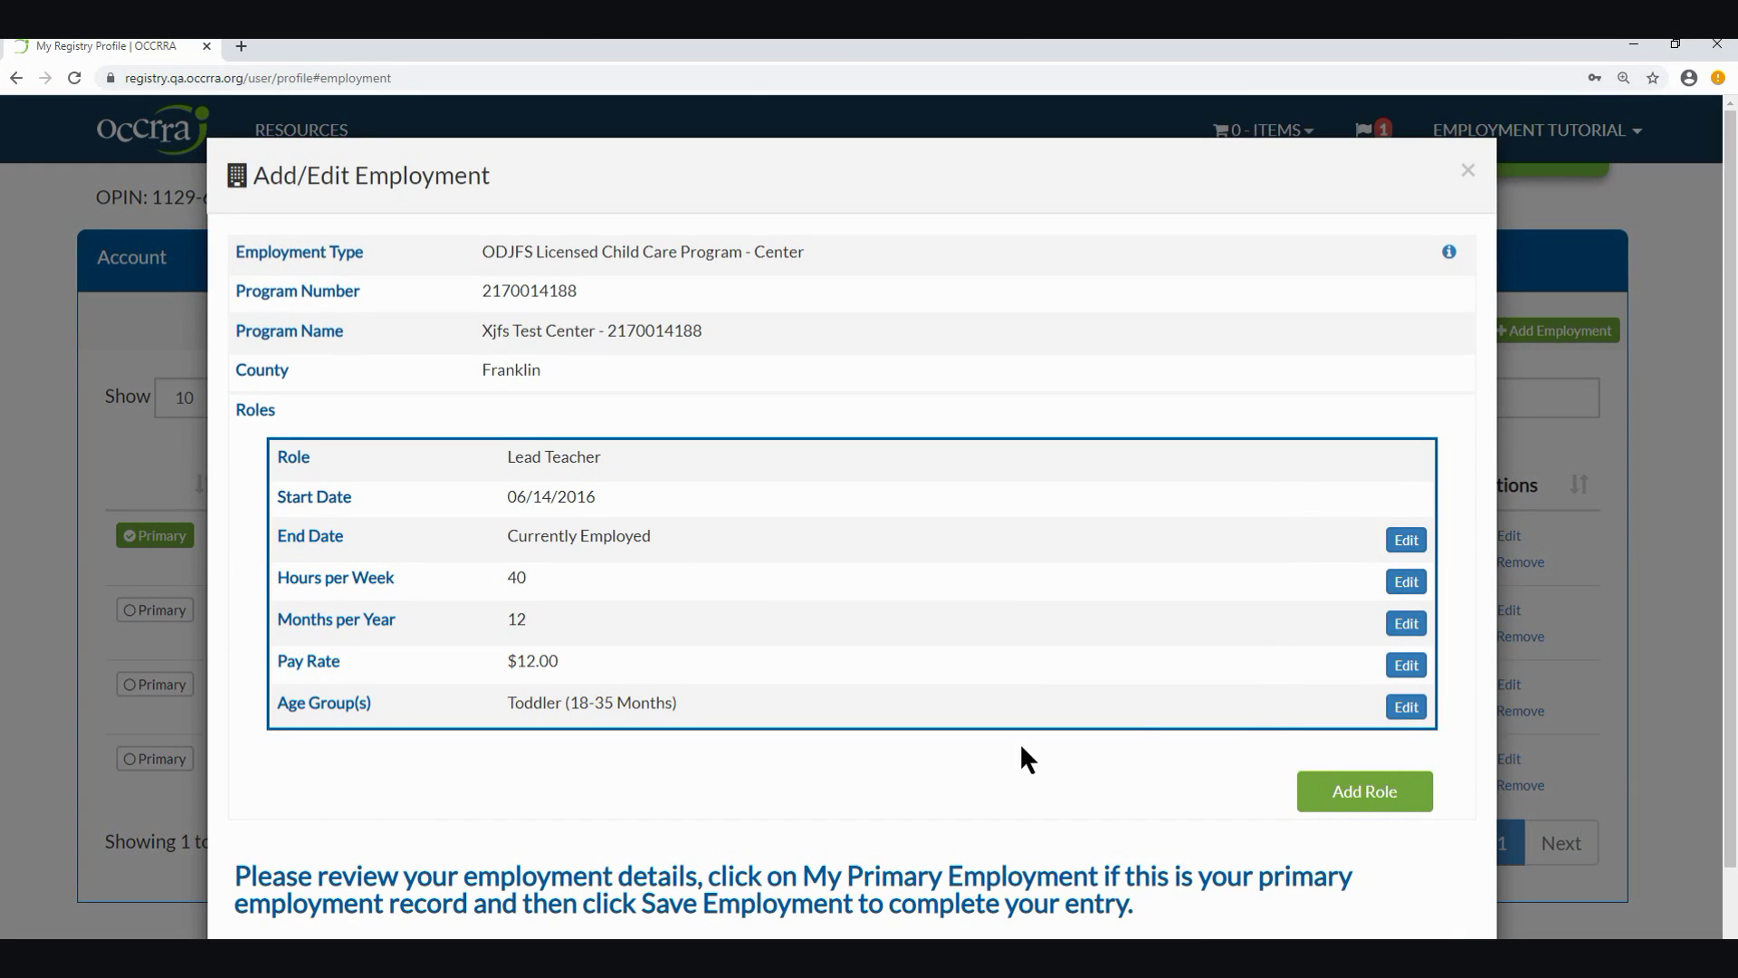
{"action": "scroll", "coordinate": [1019, 759], "scroll_direction": "down", "scroll_amount": 1}
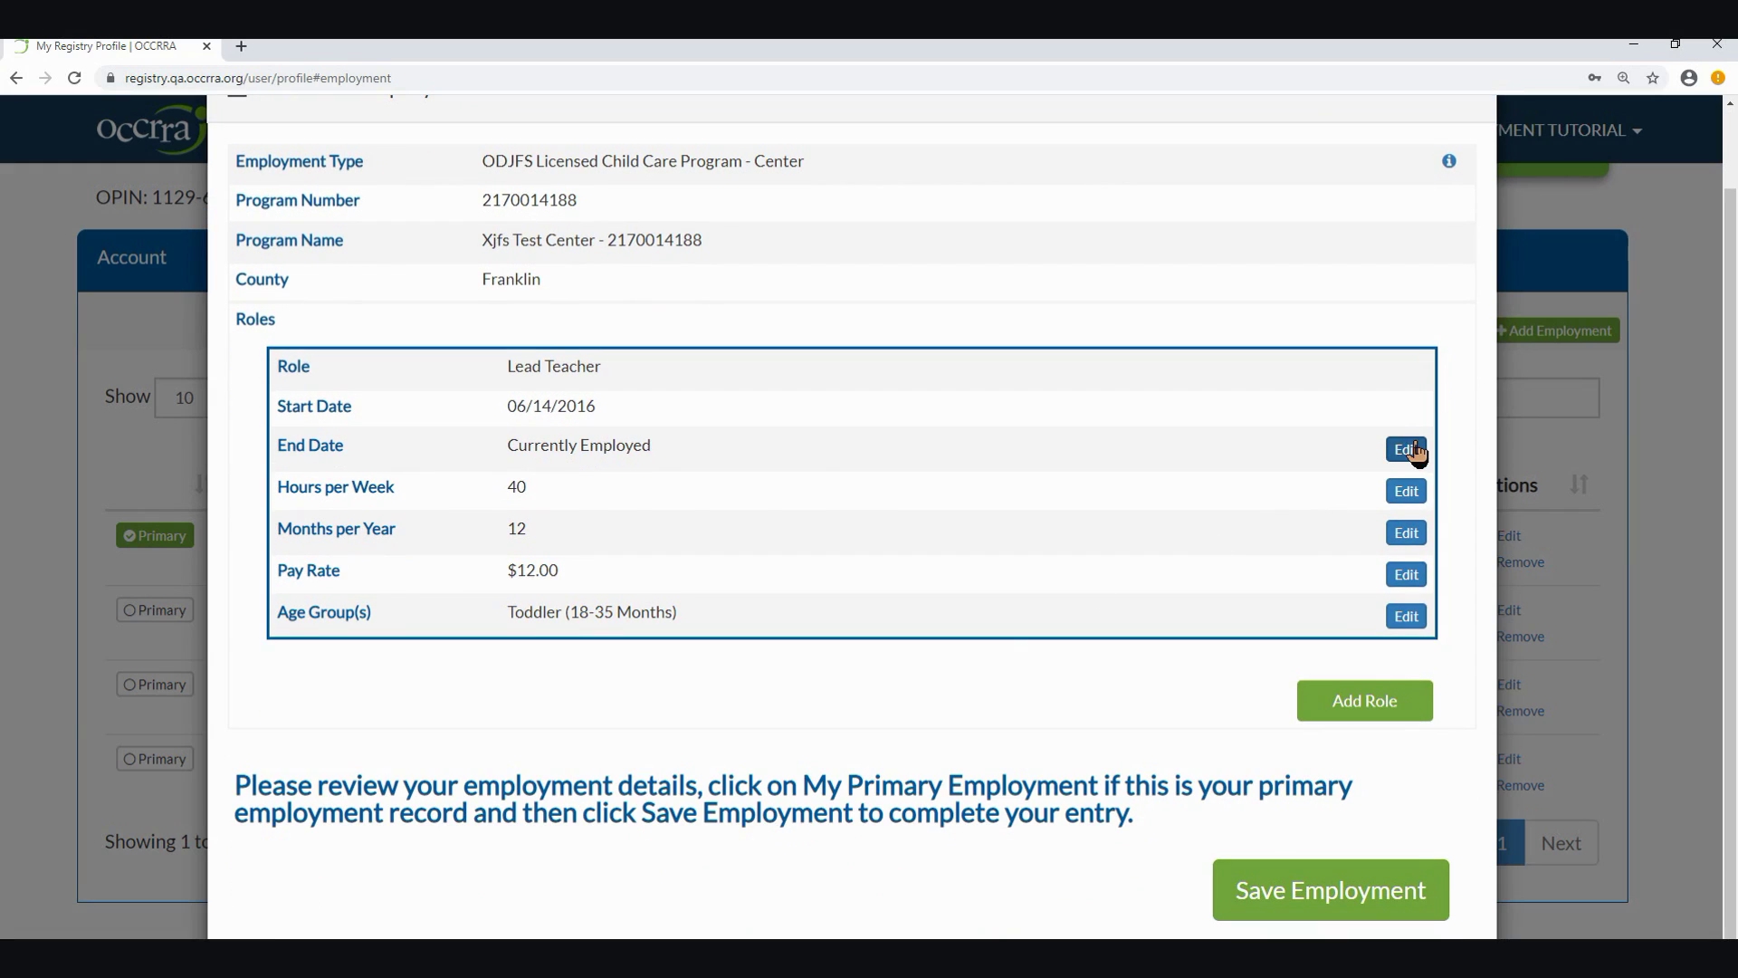
{"action": "left_click", "coordinate": [1406, 450]}
{"action": "left_click", "coordinate": [466, 550]}
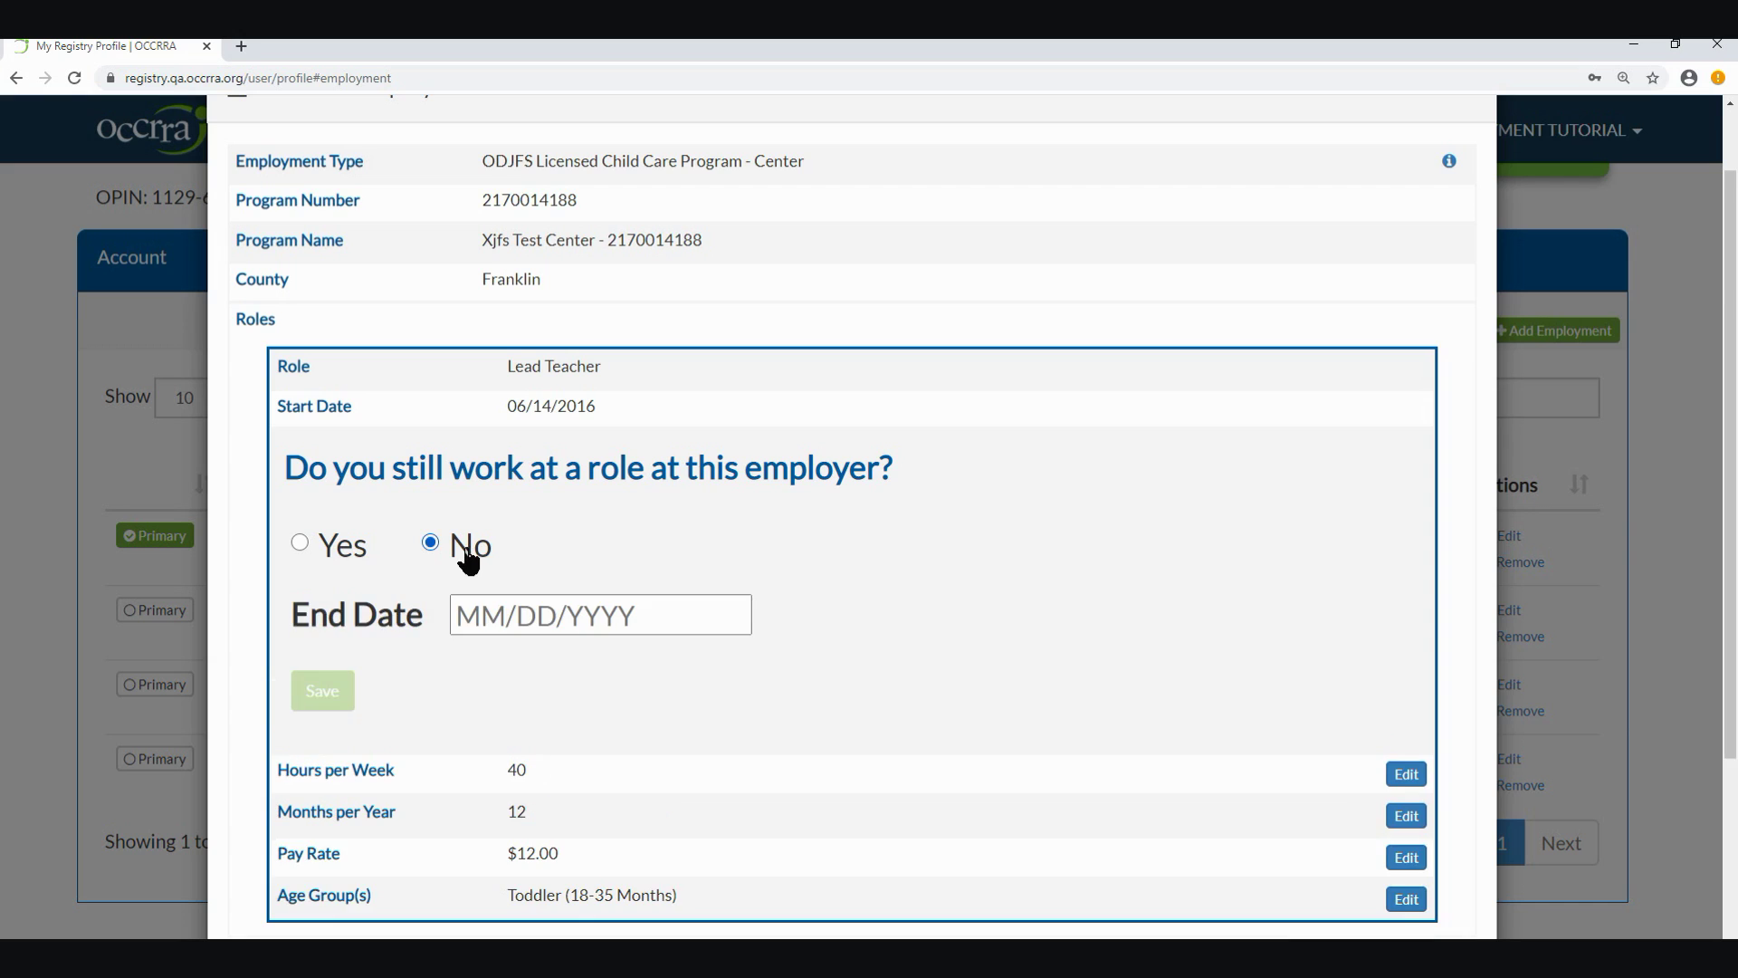
Set the Lead Teacher role's end date to 06/13/2019 and save the Xjfs Test Center employment record.
{"action": "left_click", "coordinate": [483, 596]}
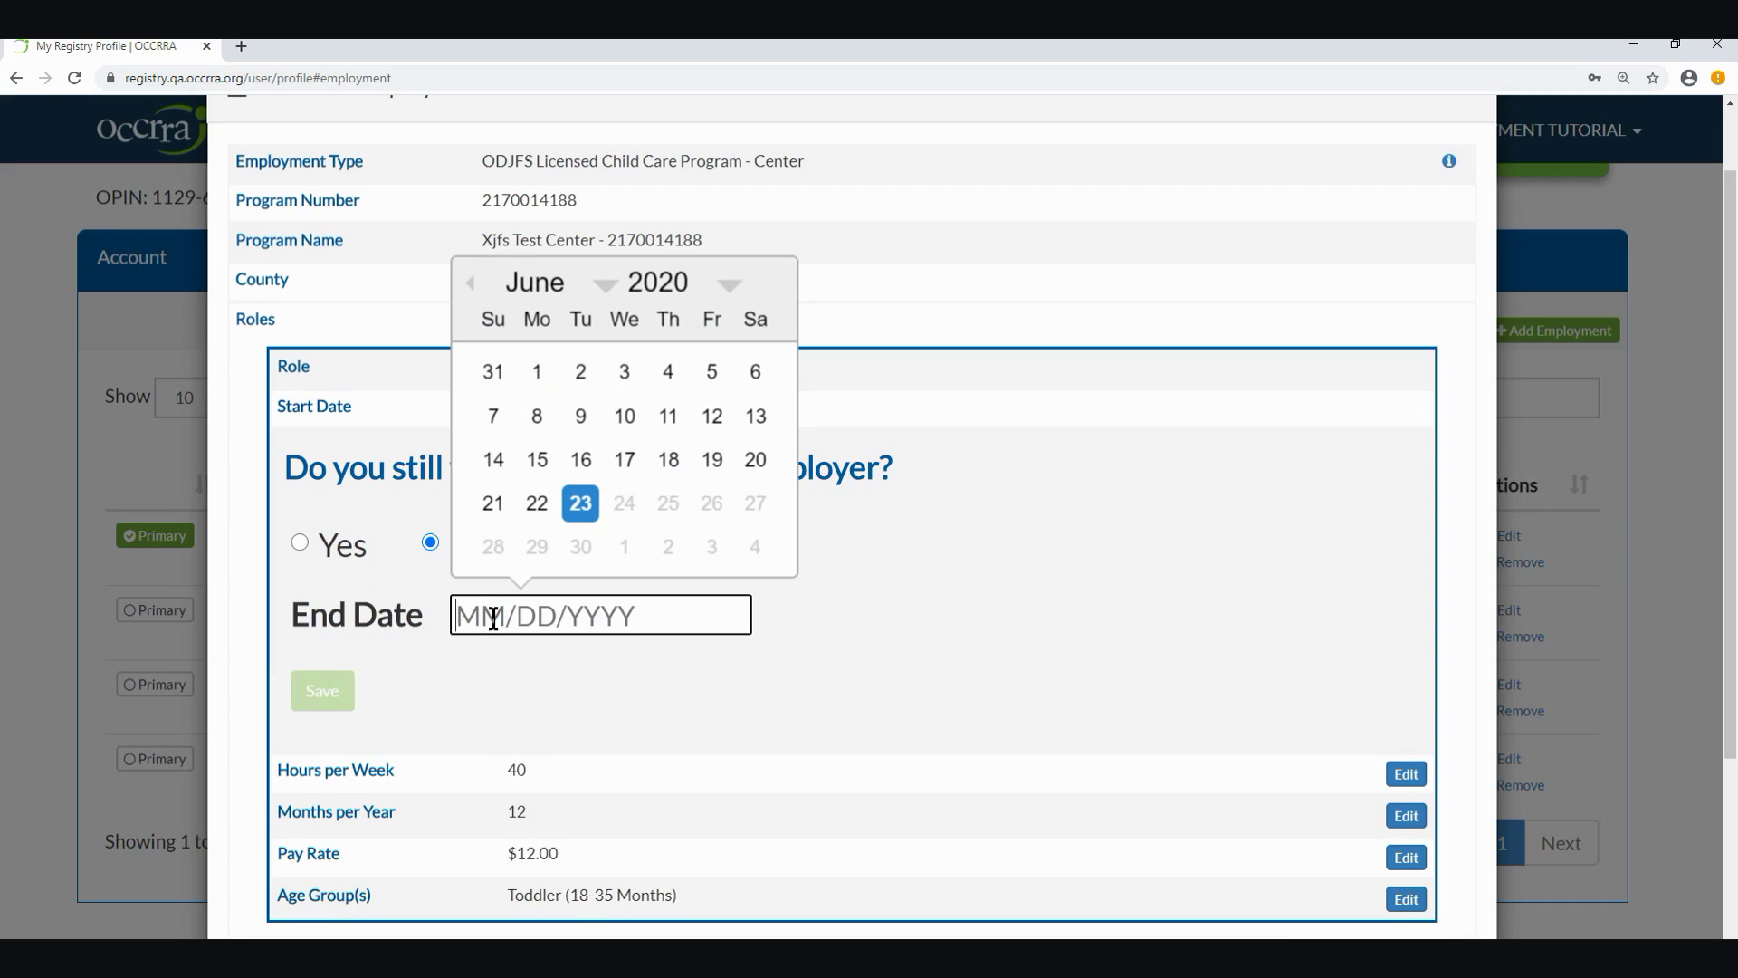
{"action": "left_click", "coordinate": [735, 292]}
{"action": "left_click", "coordinate": [730, 308]}
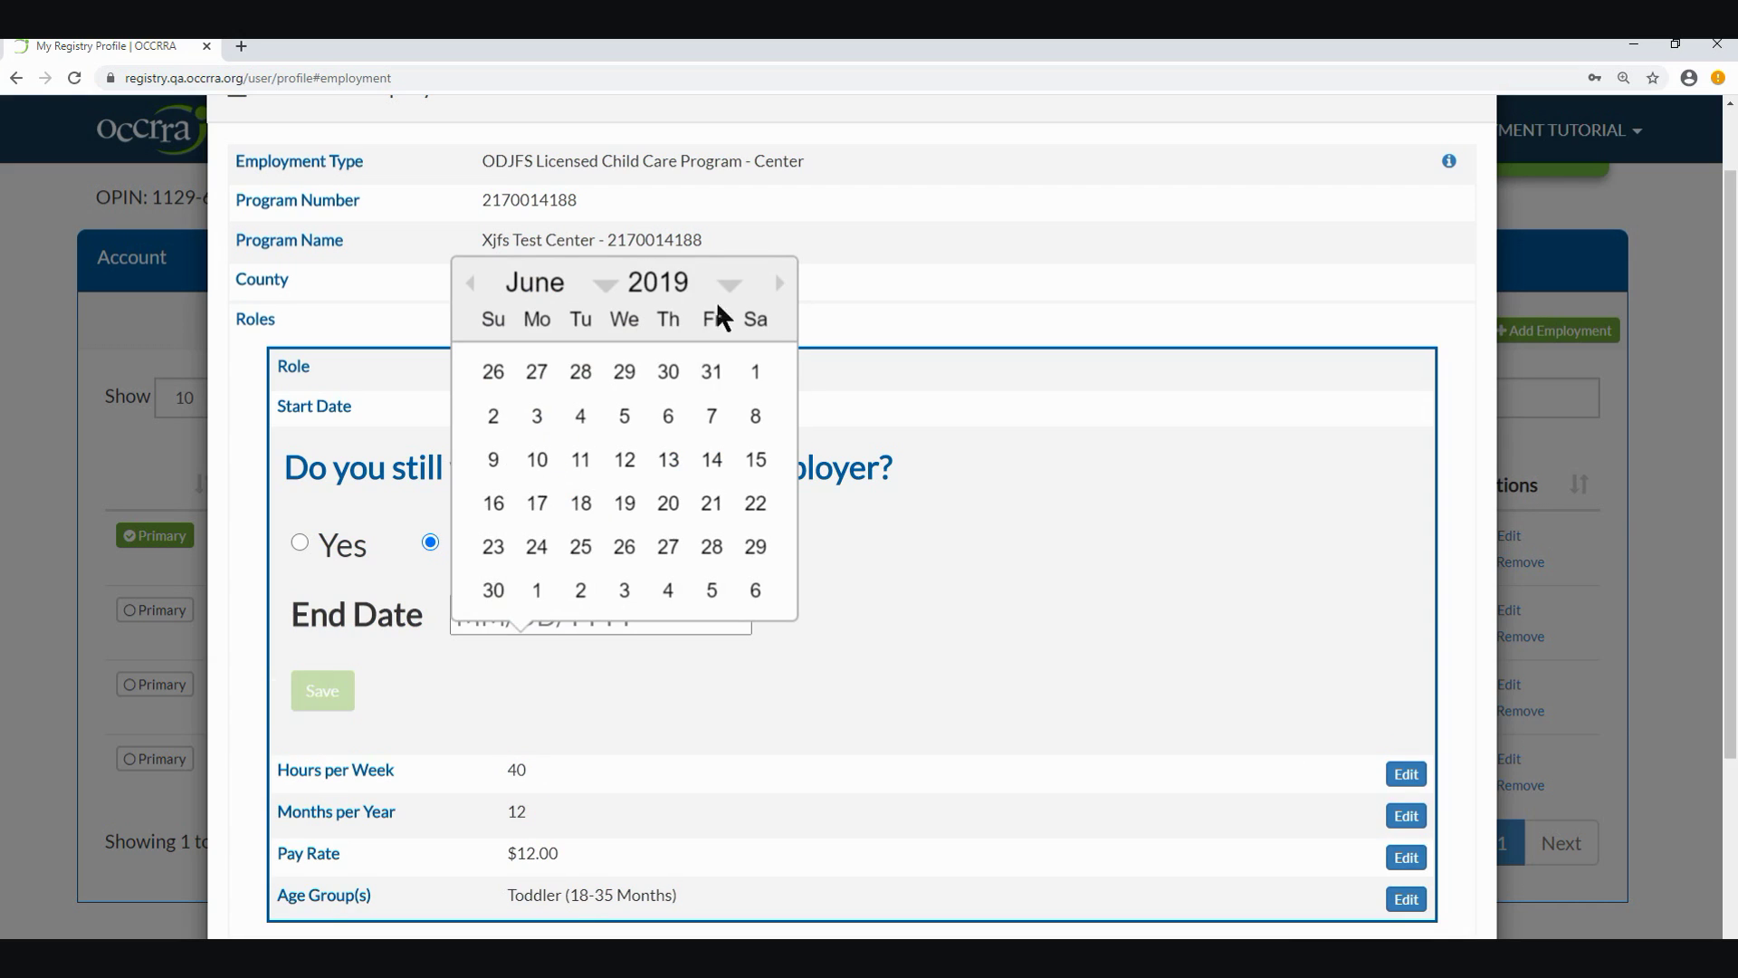
{"action": "left_click", "coordinate": [669, 461]}
{"action": "left_click", "coordinate": [328, 693]}
{"action": "left_click", "coordinate": [1346, 885]}
{"action": "left_click", "coordinate": [905, 443]}
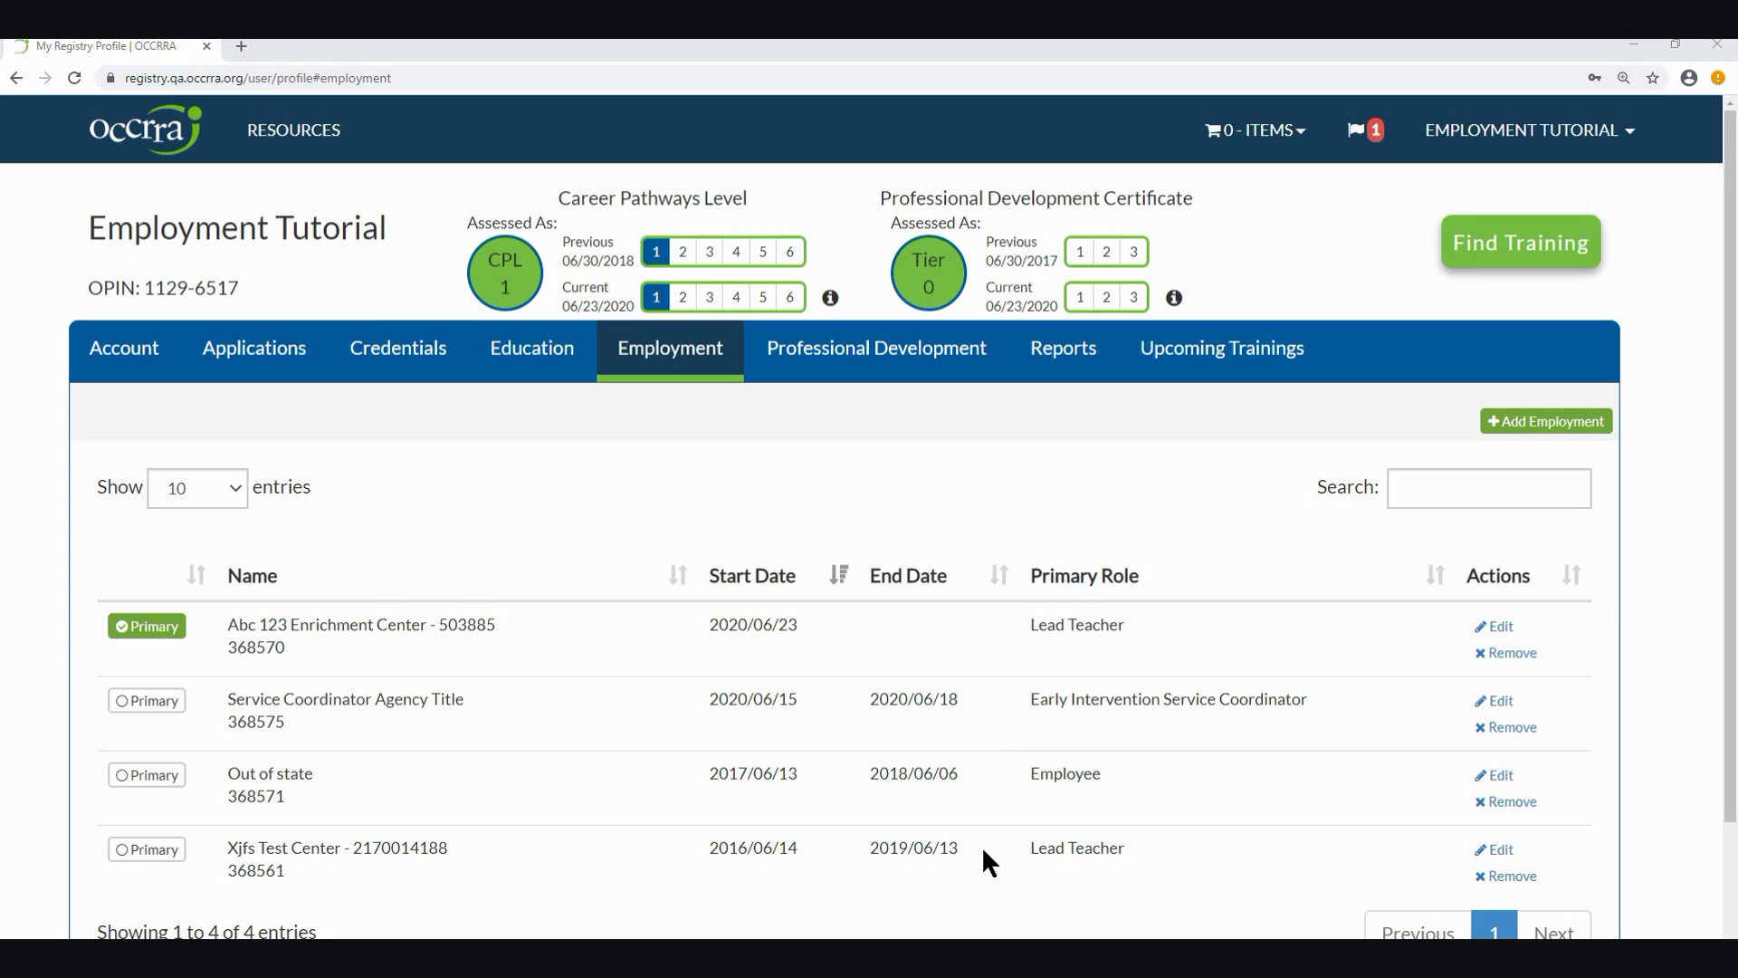
Remove the Service Coordinator Agency Title employment record from the profile and confirm the removal.
{"action": "left_click", "coordinate": [1517, 733]}
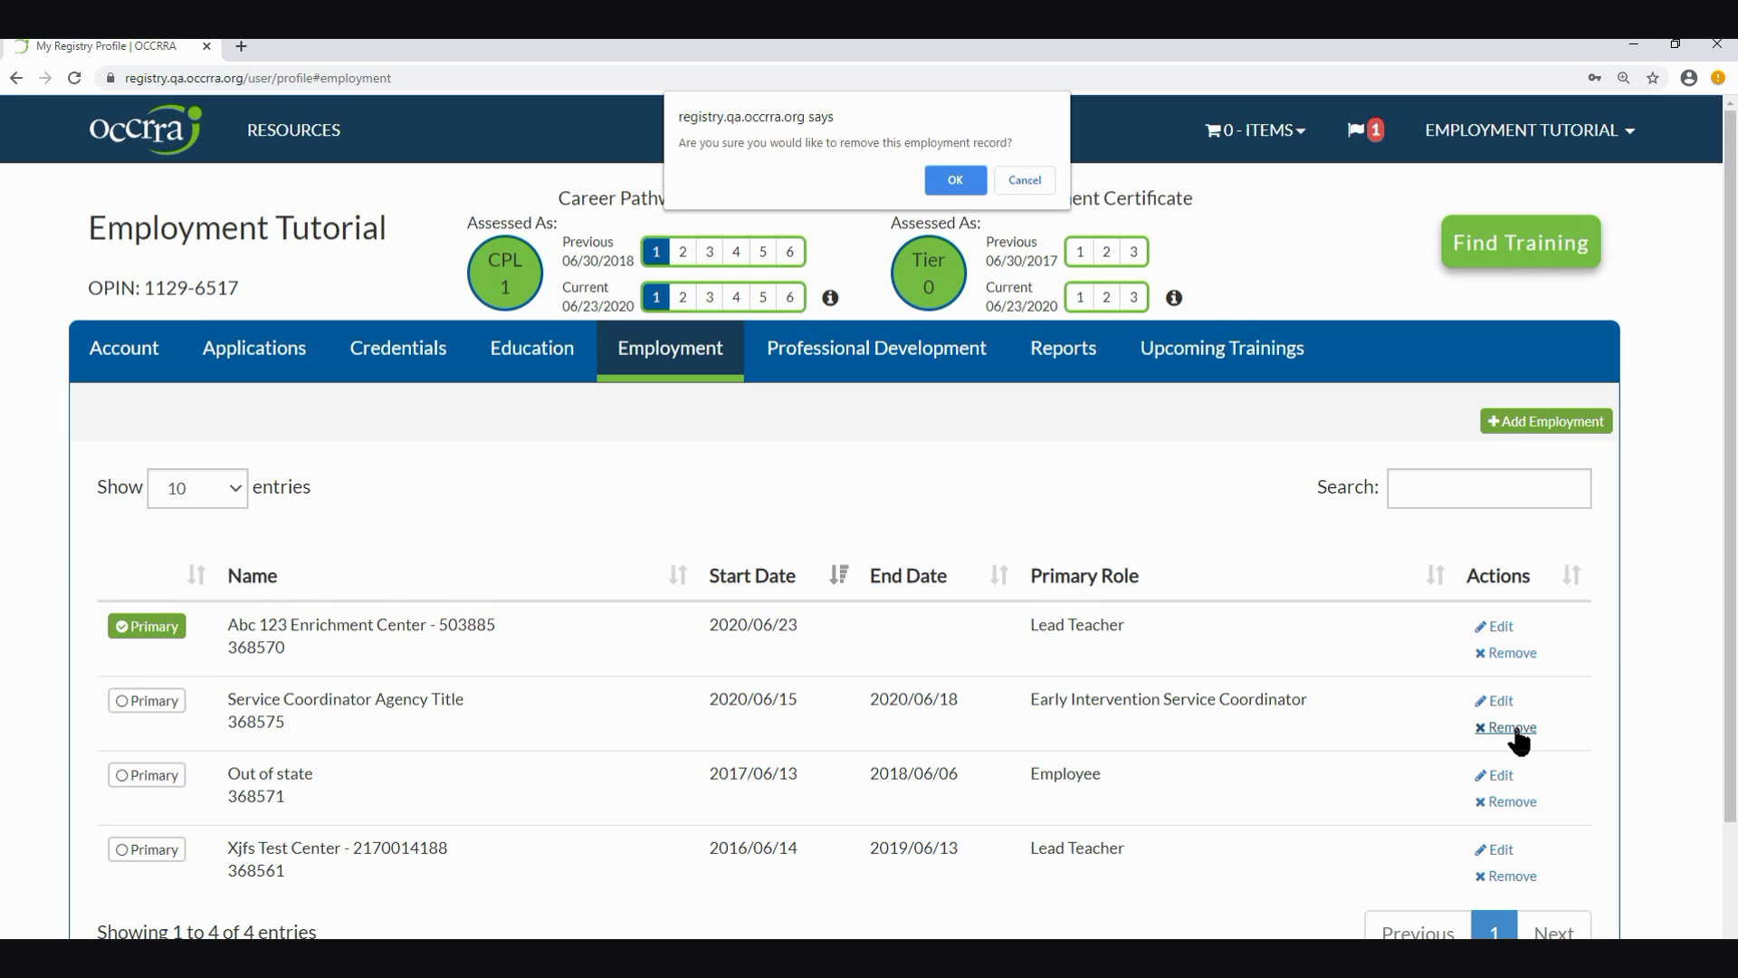
{"action": "left_click", "coordinate": [952, 181]}
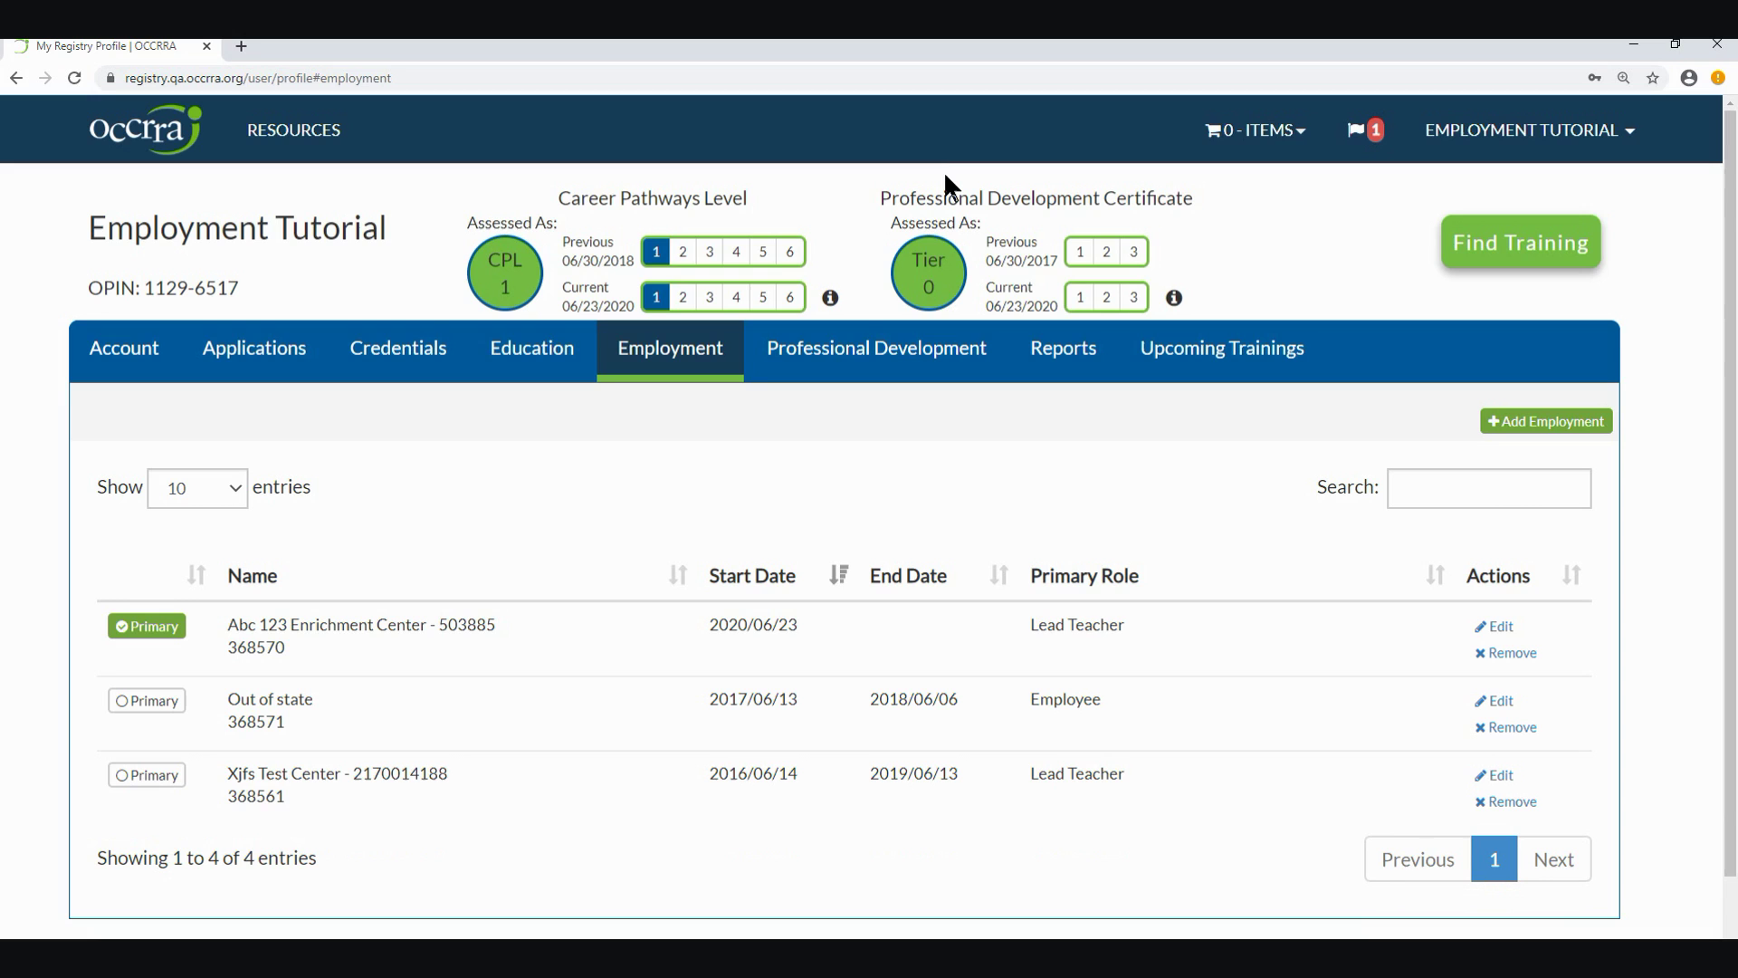